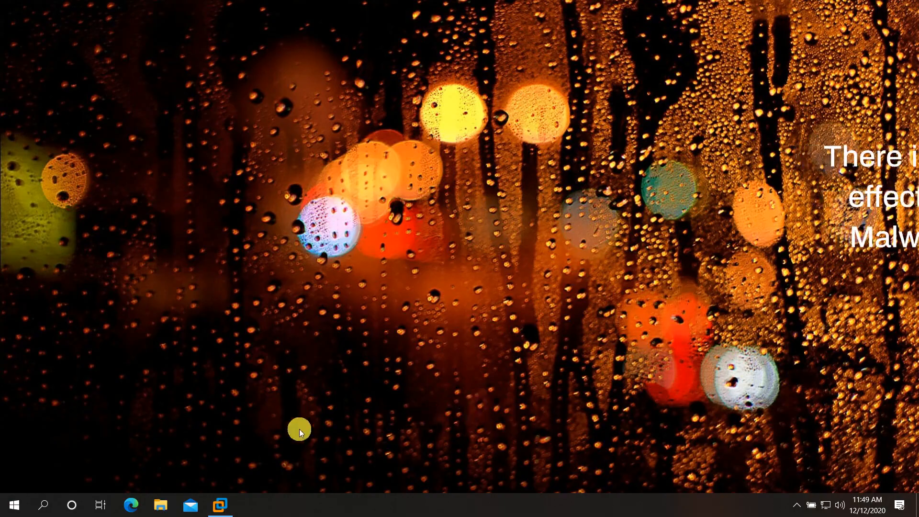
Switch to the Kali VM and run virtualbox in a new terminal to launch the VirtualBox Manager.
{"action": "left_click", "coordinate": [219, 501]}
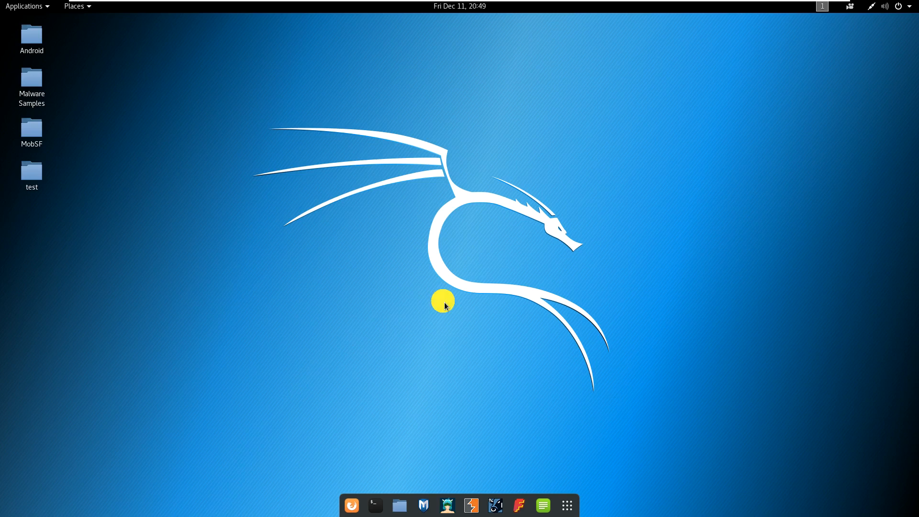
{"action": "left_click", "coordinate": [378, 504]}
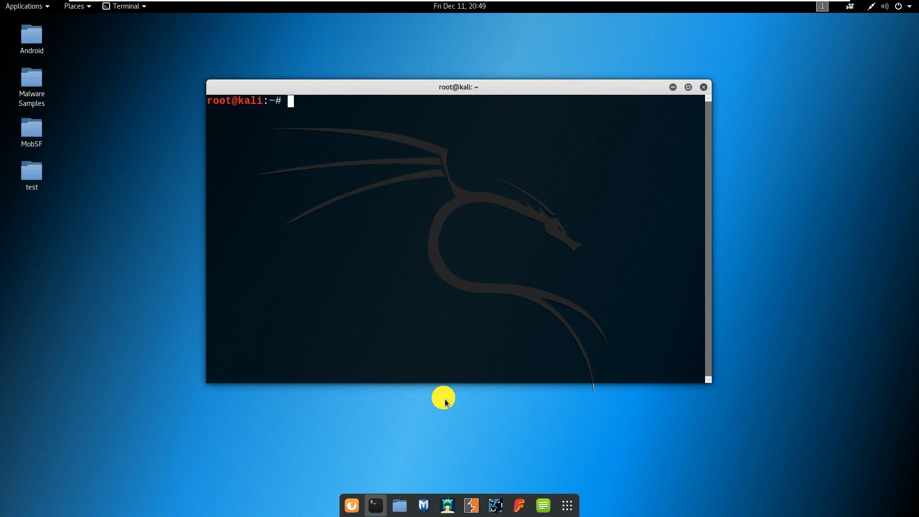
{"action": "type", "text": "vi"}
{"action": "key", "text": "BackSpace"}
{"action": "key", "text": "BackSpace"}
{"action": "type", "text": "virtualbox"}
{"action": "key", "text": "Return"}
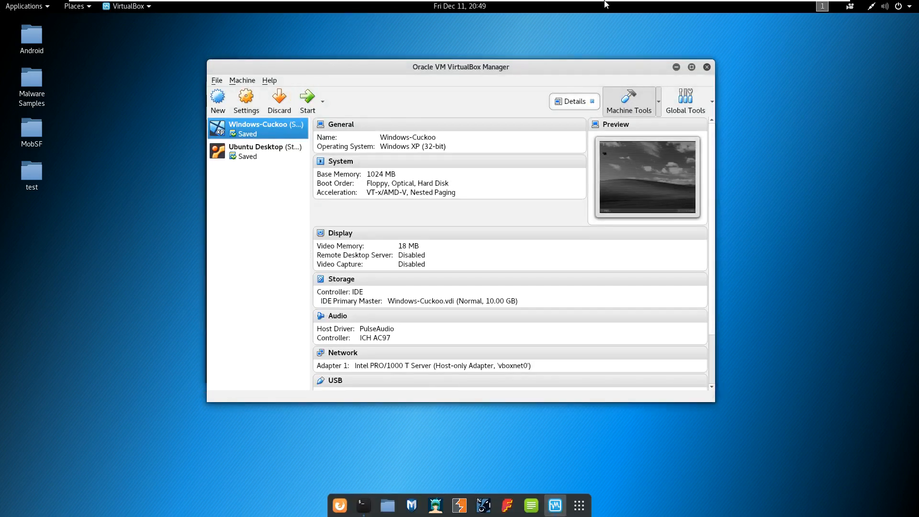
{"action": "mouse_move", "coordinate": [604, 3]}
{"action": "left_click", "coordinate": [218, 8]}
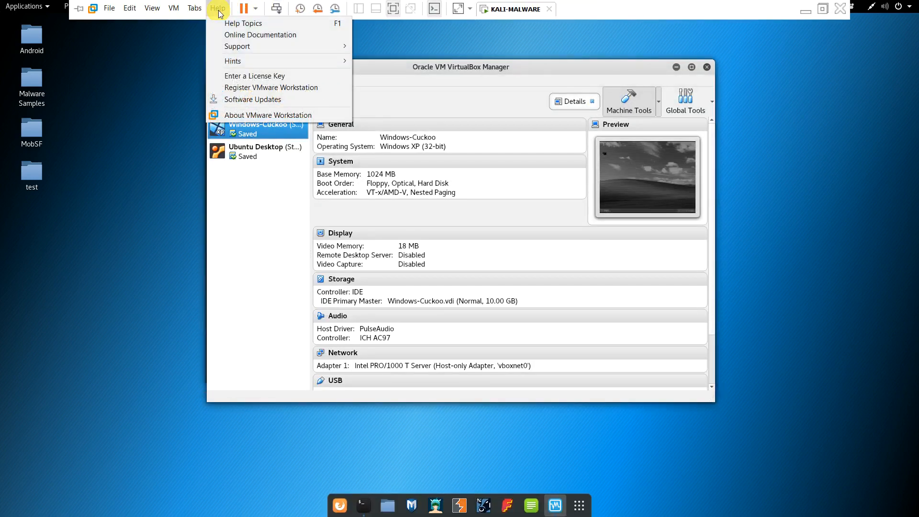
{"action": "left_click", "coordinate": [225, 115]}
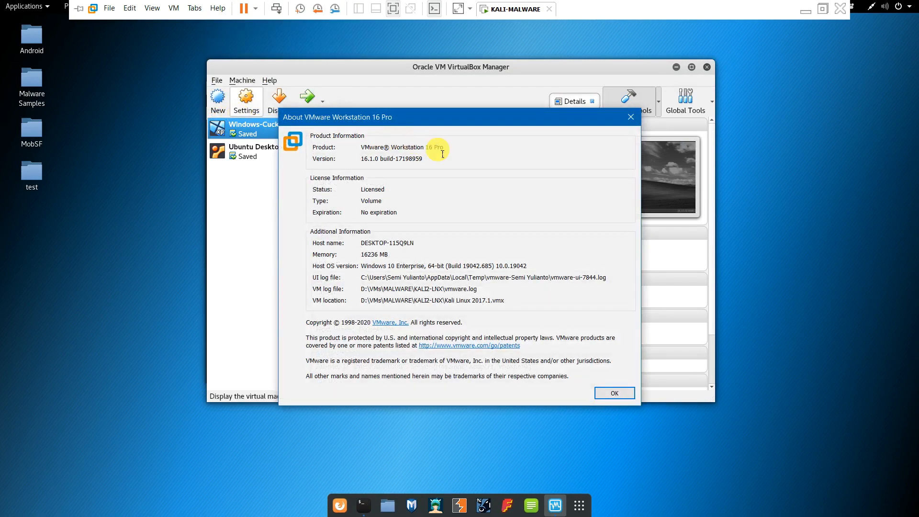
{"action": "left_click", "coordinate": [631, 116]}
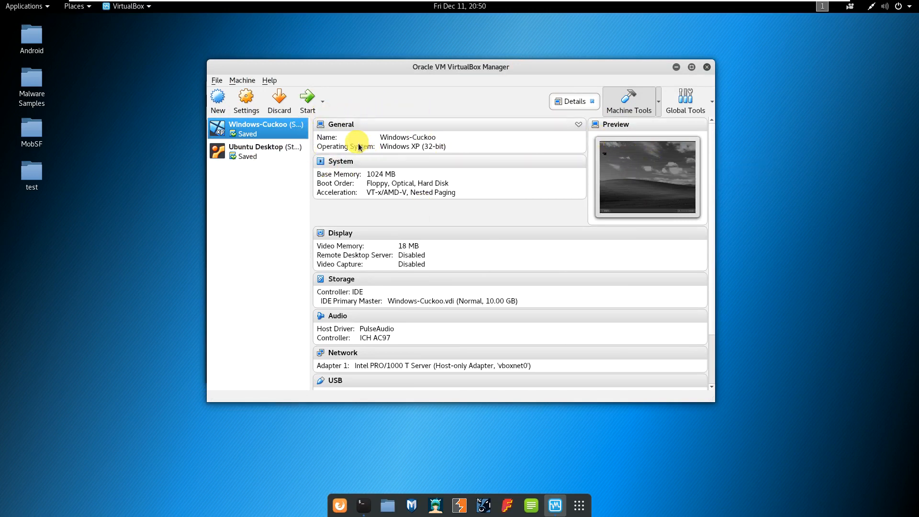
Start Windows-Cuckoo, power it off after the Guru Meditation error, and start it again.
{"action": "left_click", "coordinate": [308, 105]}
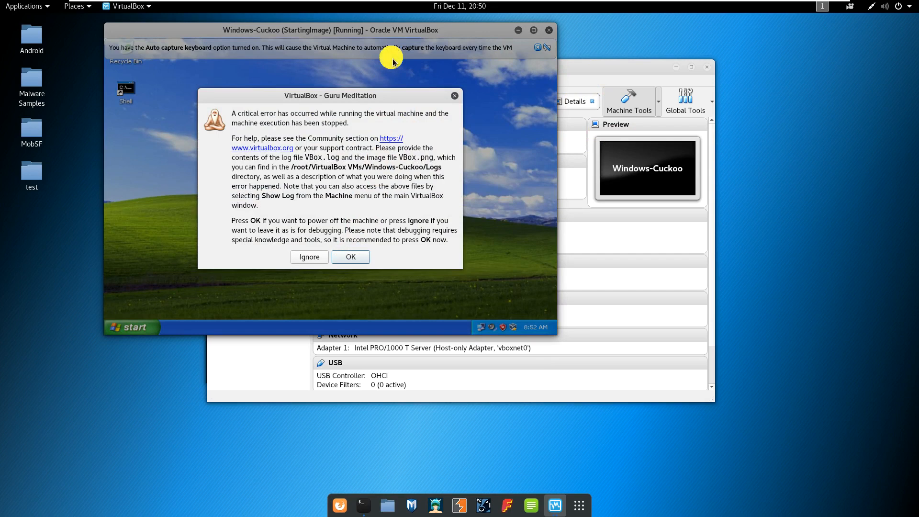
{"action": "left_click", "coordinate": [348, 257]}
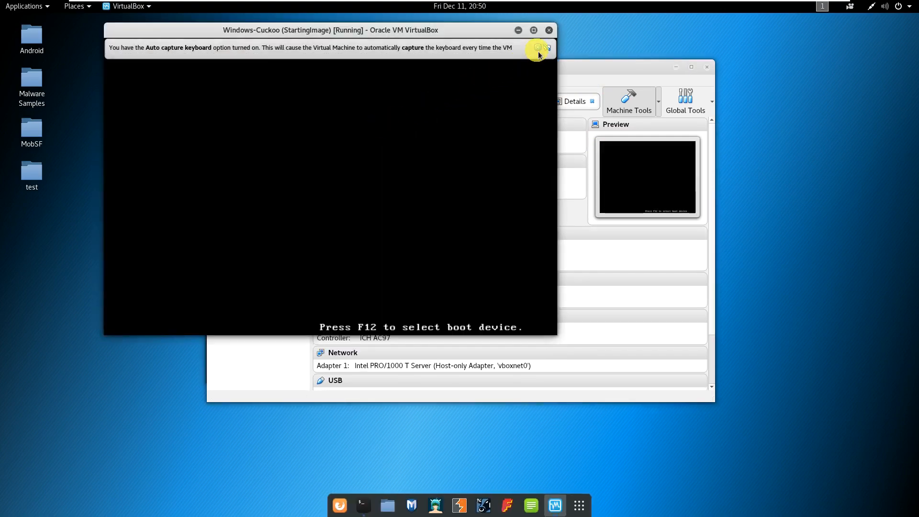
{"action": "left_click", "coordinate": [538, 48]}
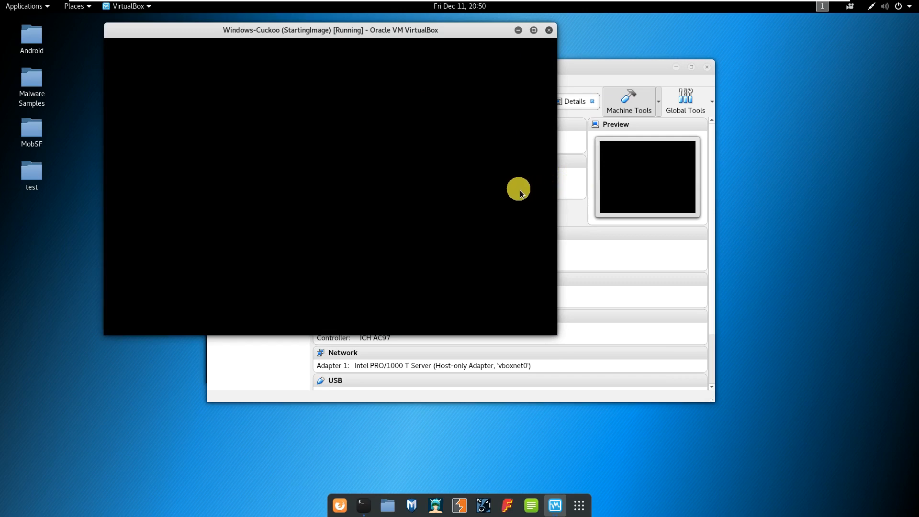
{"action": "left_click", "coordinate": [493, 202]}
{"action": "left_click", "coordinate": [495, 205]}
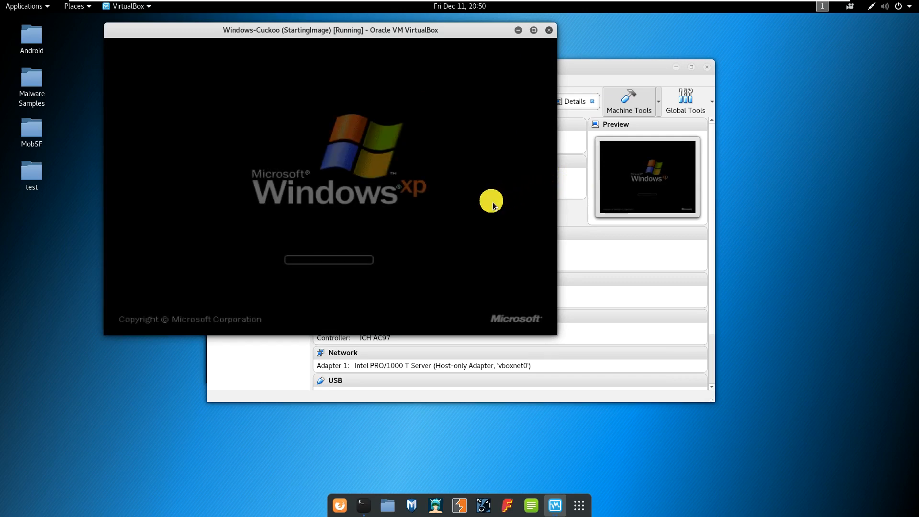
Minimize the manager and terminal, then move the VM window to the centre and enlarge it.
{"action": "left_click", "coordinate": [676, 67]}
{"action": "left_click", "coordinate": [537, 47]}
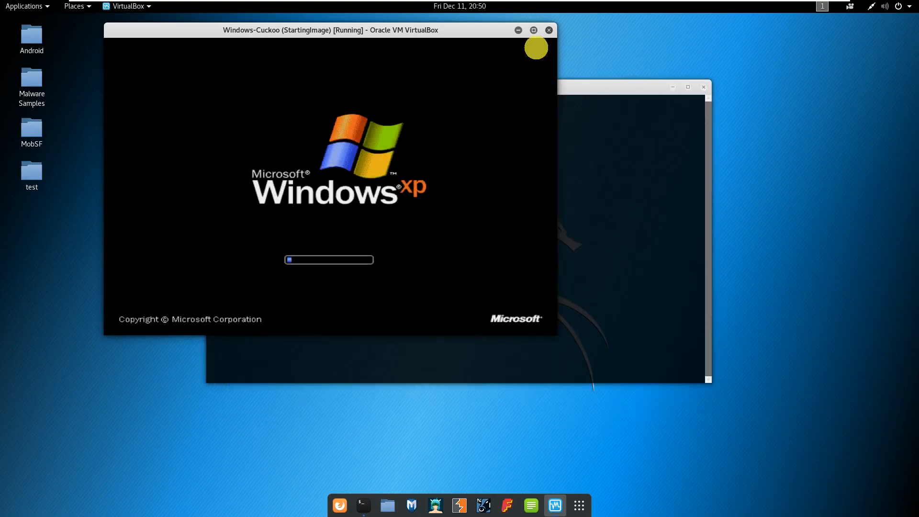
{"action": "left_click", "coordinate": [673, 88]}
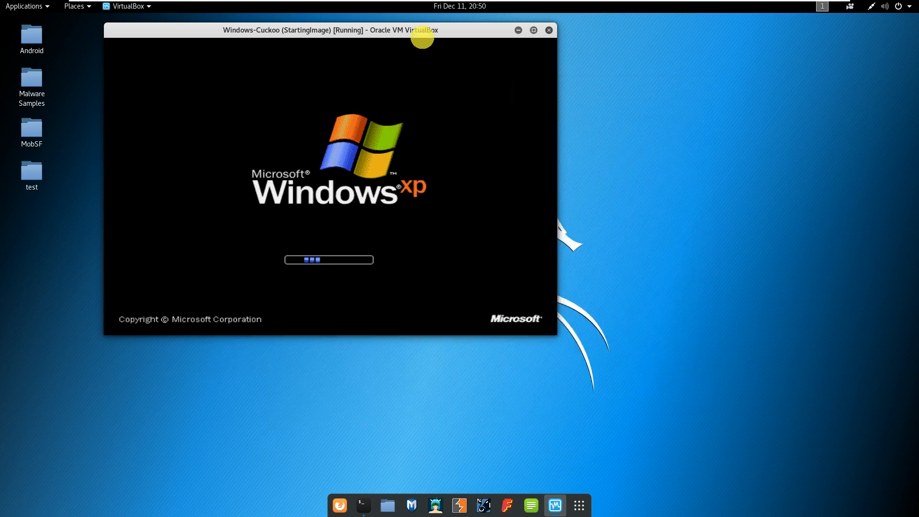
{"action": "left_click_drag", "start_coordinate": [441, 34], "coordinate": [503, 55]}
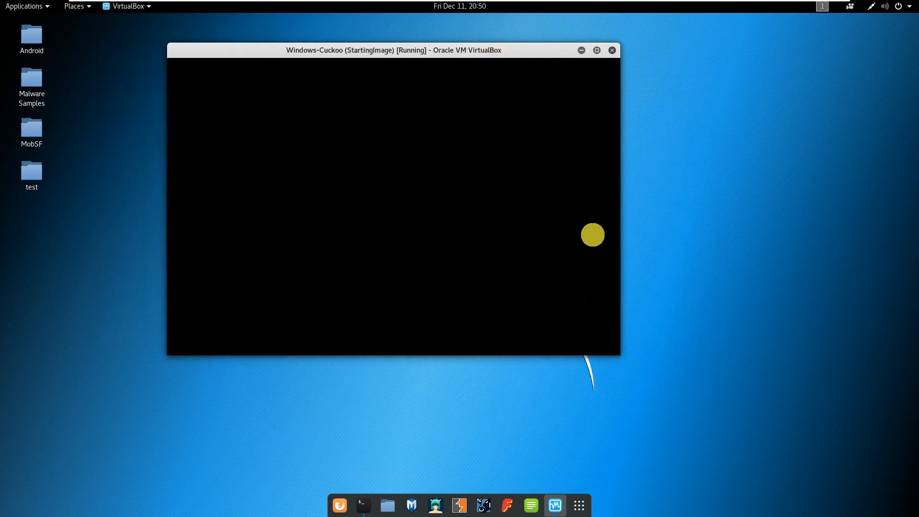
{"action": "left_click_drag", "start_coordinate": [620, 355], "coordinate": [674, 405]}
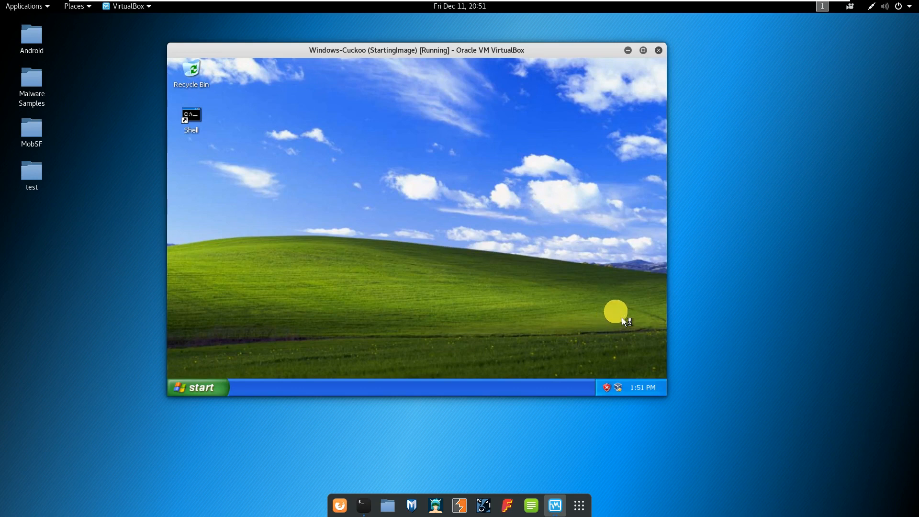
Enlarge the VM window further and dismiss the XP security and desktop-icon balloons.
{"action": "left_click_drag", "start_coordinate": [670, 400], "coordinate": [755, 451]}
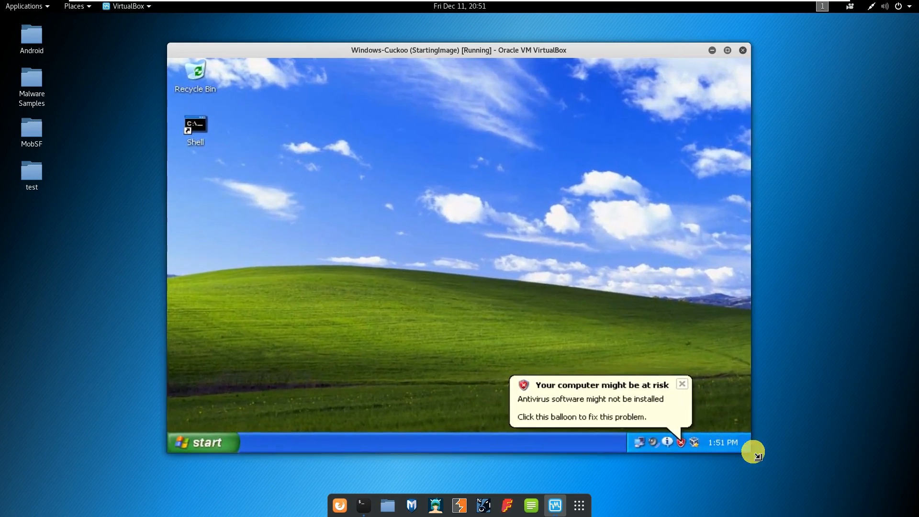
{"action": "left_click", "coordinate": [683, 386]}
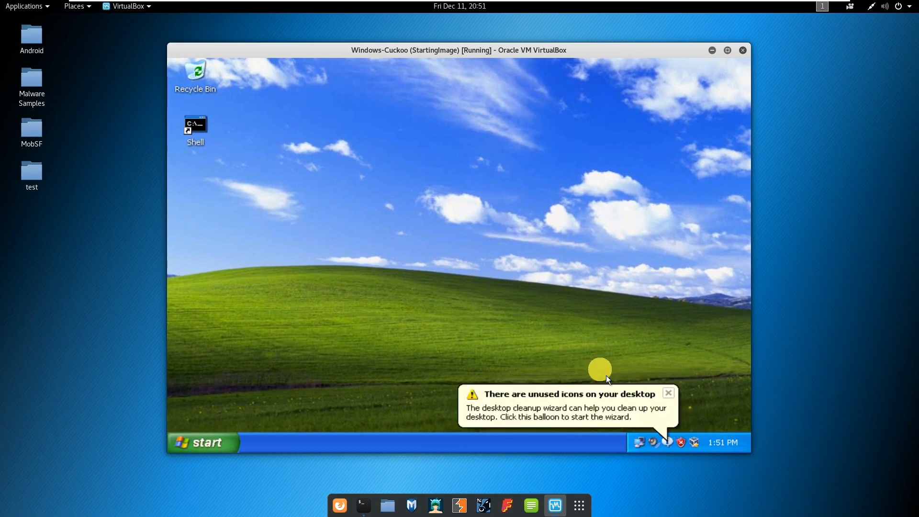
{"action": "left_click", "coordinate": [670, 396]}
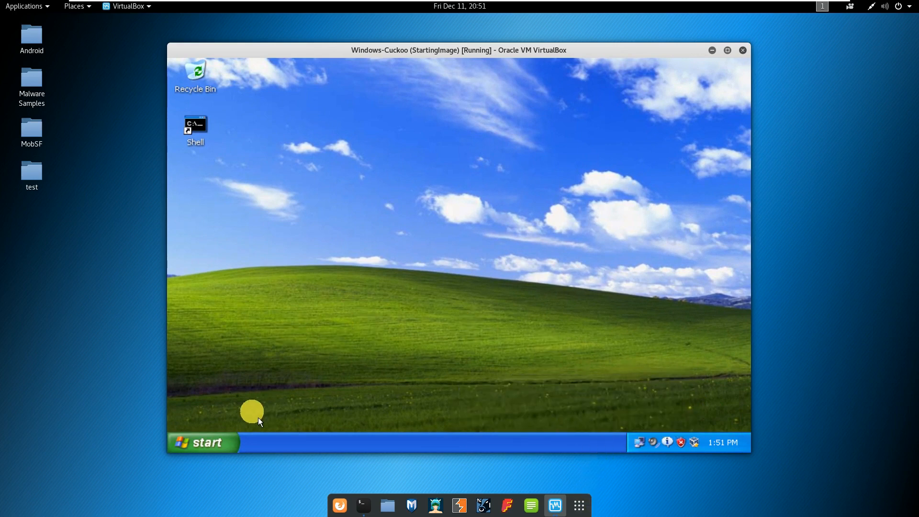
Run \\vboxsvr\ from the Start menu's Run prompt to open the host's shared folders.
{"action": "left_click", "coordinate": [222, 454]}
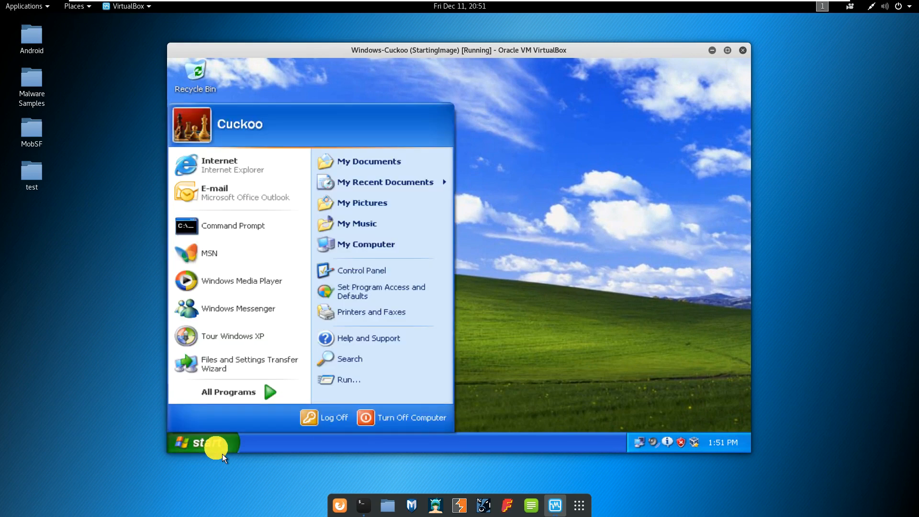
{"action": "left_click", "coordinate": [356, 386]}
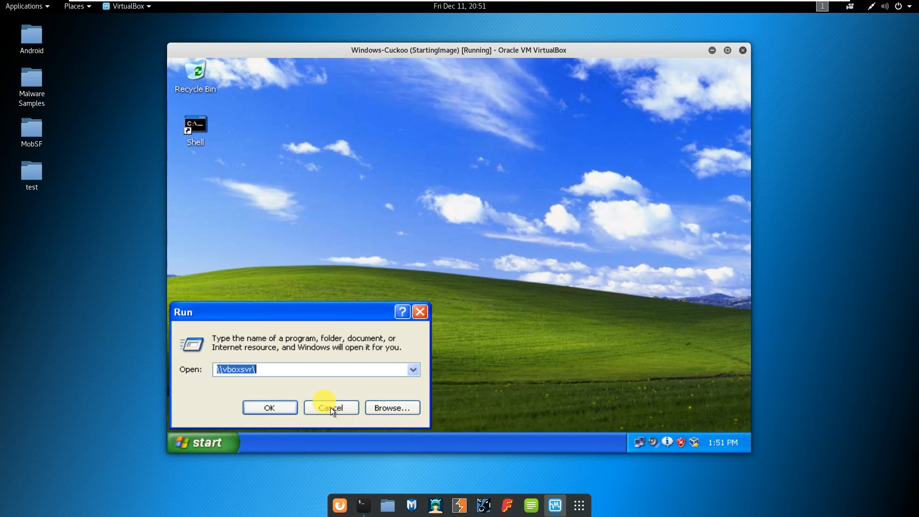
{"action": "left_click", "coordinate": [308, 369]}
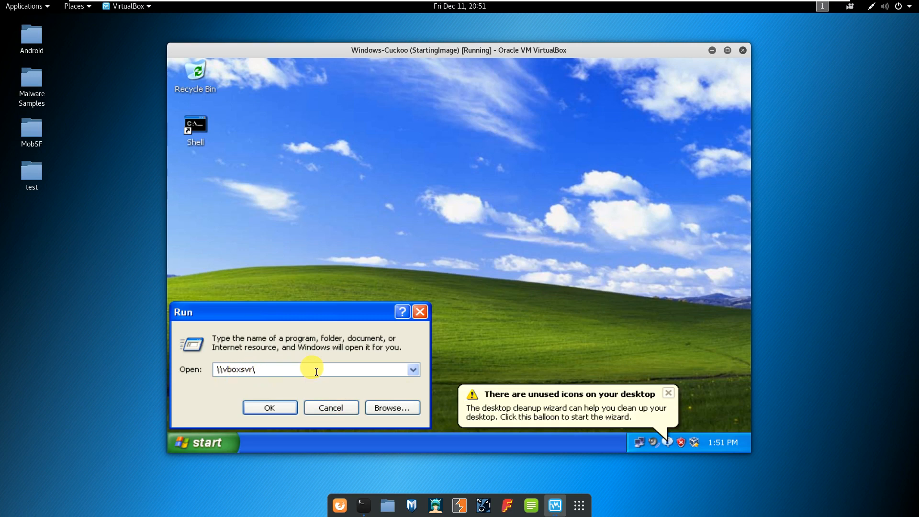
{"action": "left_click", "coordinate": [669, 393]}
{"action": "left_click", "coordinate": [294, 412]}
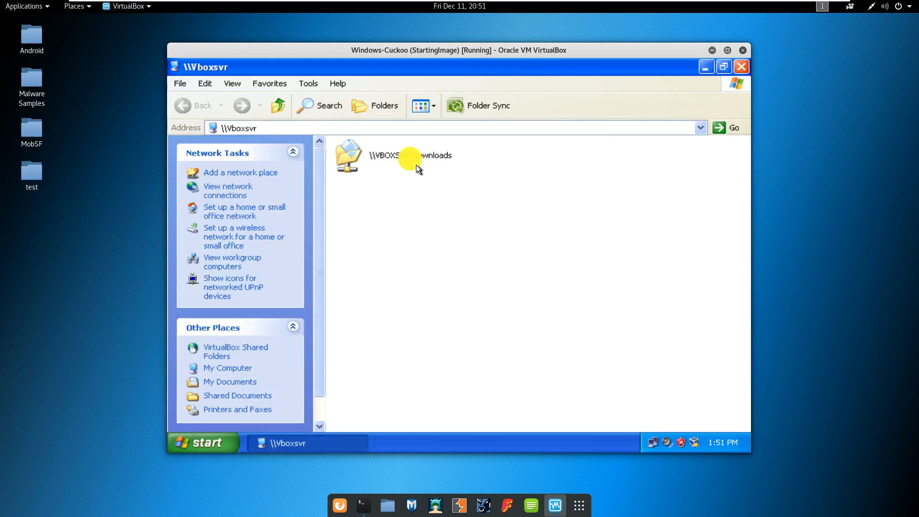
Check the Kali Downloads folder from the Places menu, then close it.
{"action": "left_click", "coordinate": [77, 7]}
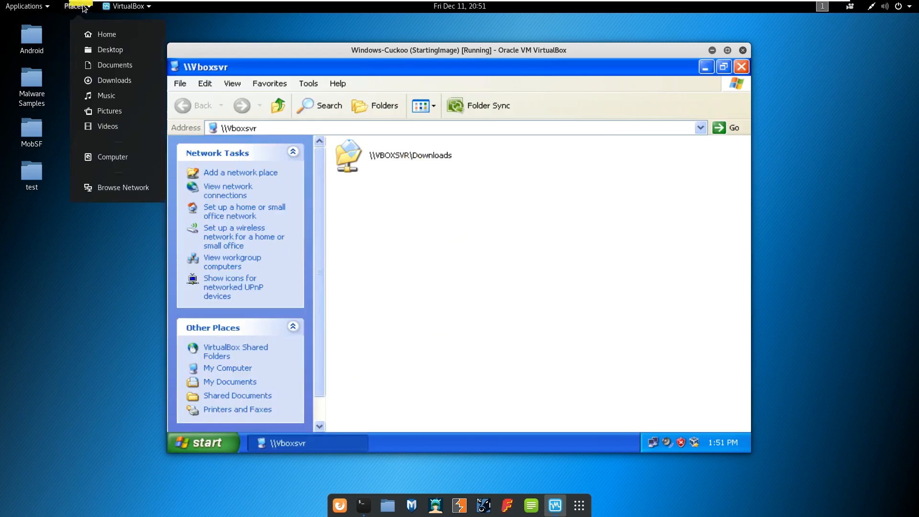
{"action": "left_click", "coordinate": [115, 79]}
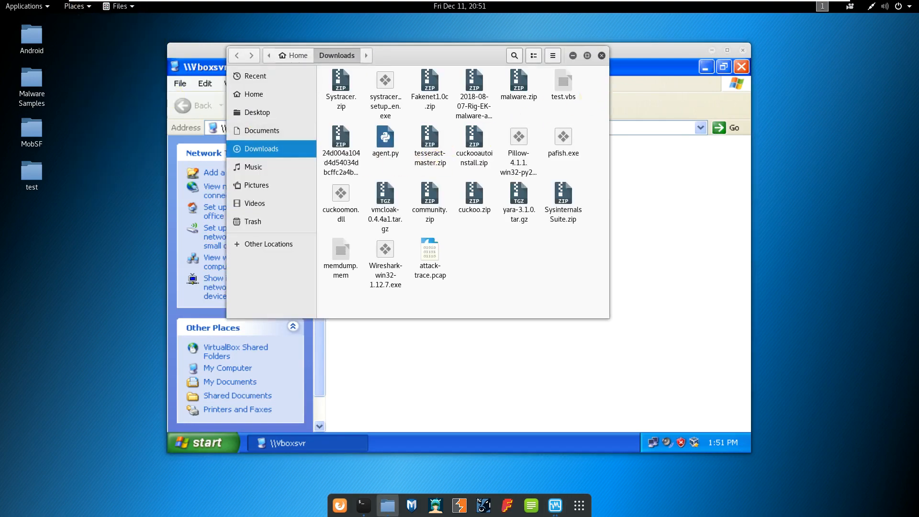
{"action": "left_click", "coordinate": [601, 56]}
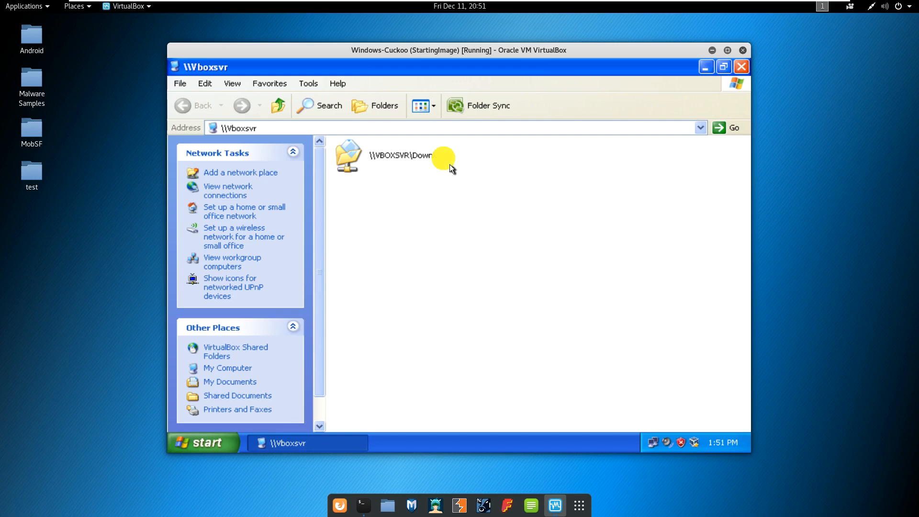
Copy the first zip's full file name in \\VBOXSVR\Downloads, then close that window.
{"action": "left_click", "coordinate": [449, 164]}
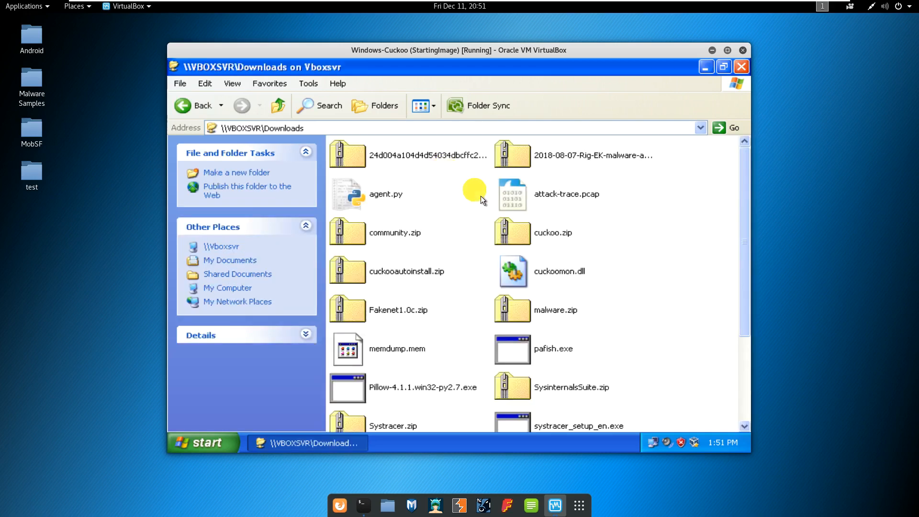
{"action": "left_click", "coordinate": [452, 162]}
{"action": "left_click", "coordinate": [451, 162]}
{"action": "right_click", "coordinate": [452, 163]}
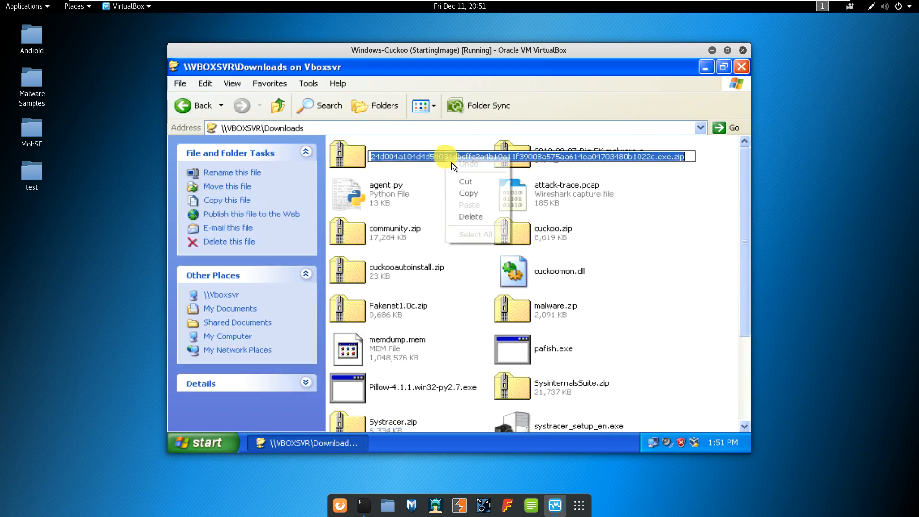
{"action": "left_click", "coordinate": [490, 198]}
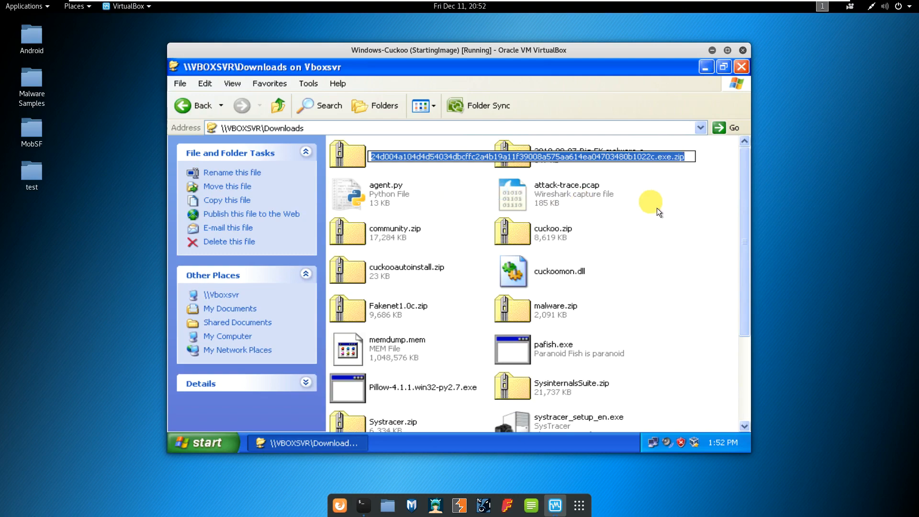
{"action": "left_click", "coordinate": [712, 188]}
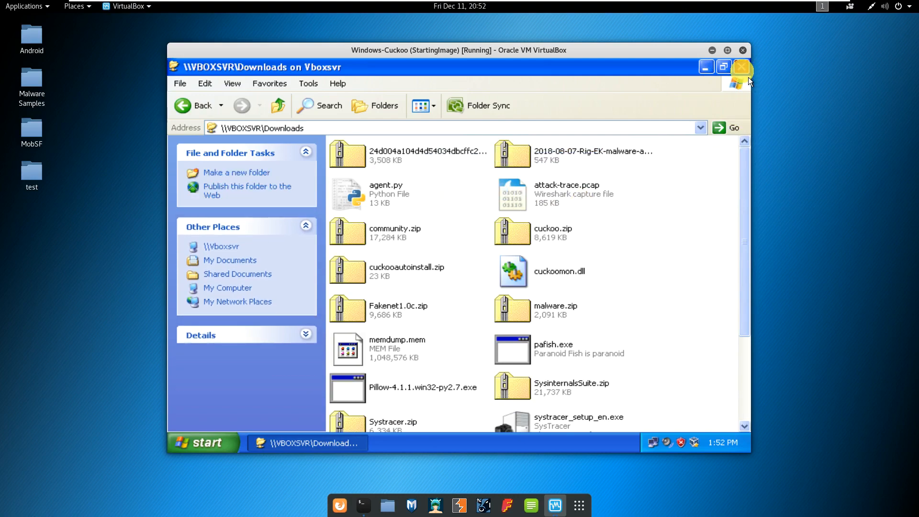
{"action": "left_click", "coordinate": [742, 68]}
{"action": "left_click", "coordinate": [199, 446]}
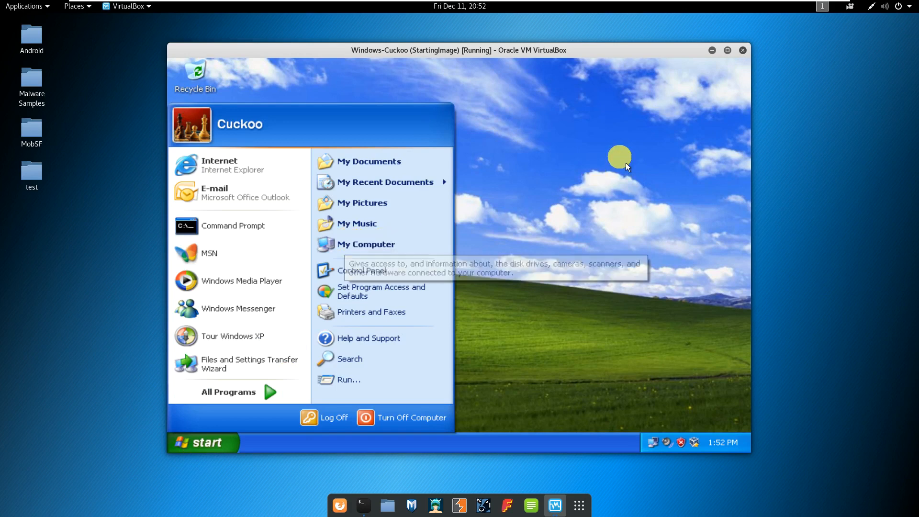
Open My Documents in the XP guest and dismiss the firewall risk warning.
{"action": "left_click", "coordinate": [625, 163]}
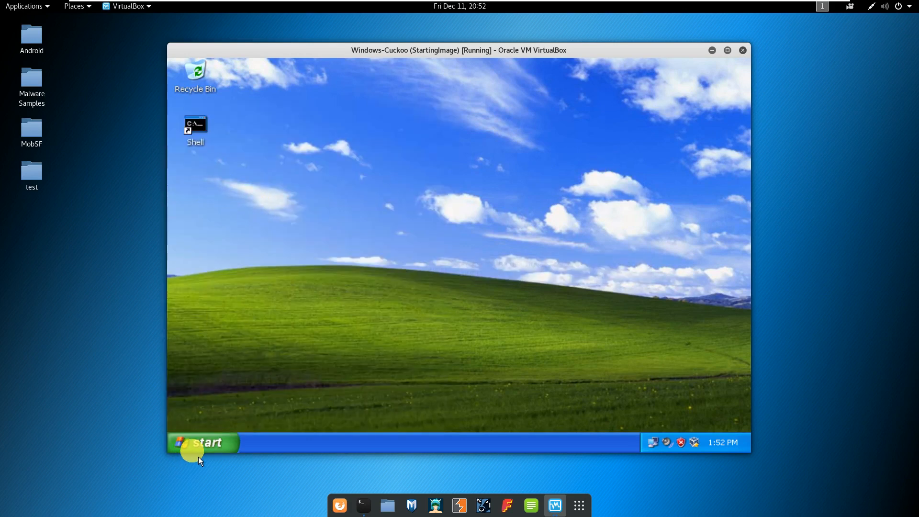
{"action": "left_click", "coordinate": [197, 444]}
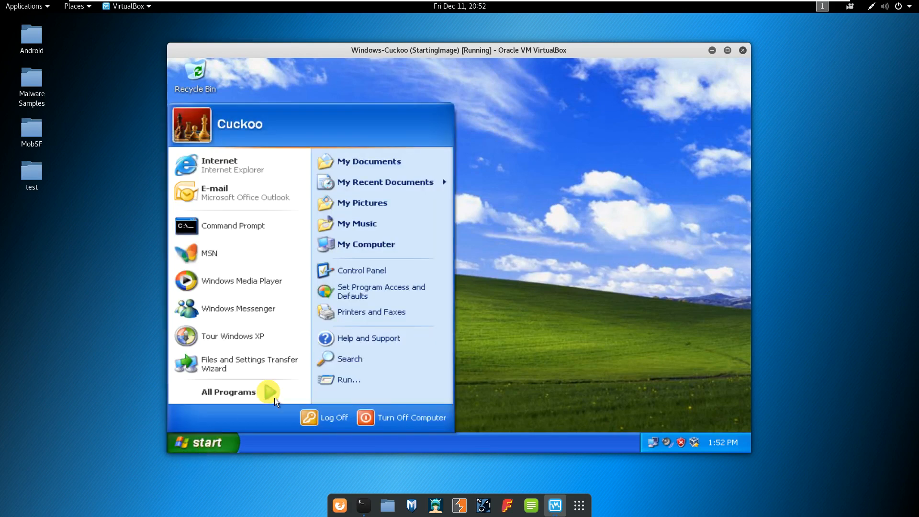
{"action": "left_click", "coordinate": [375, 165]}
{"action": "right_click", "coordinate": [403, 198]}
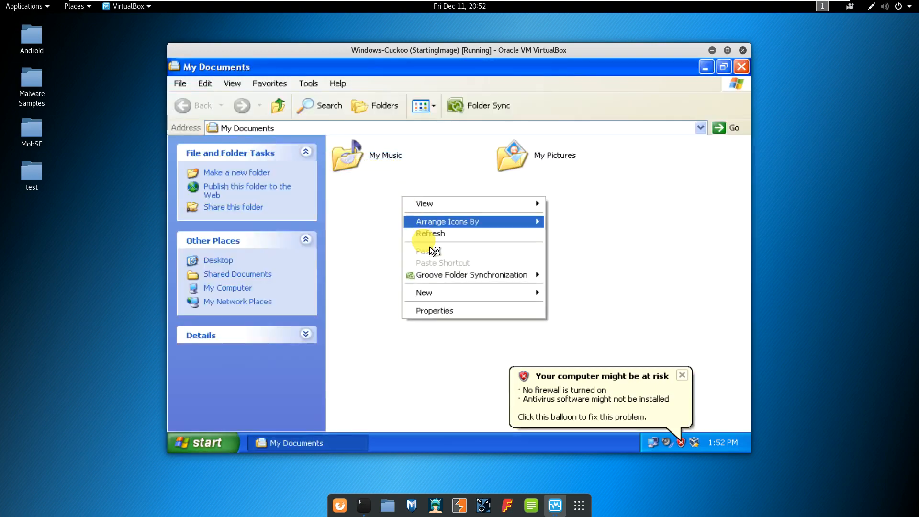
{"action": "left_click", "coordinate": [653, 262]}
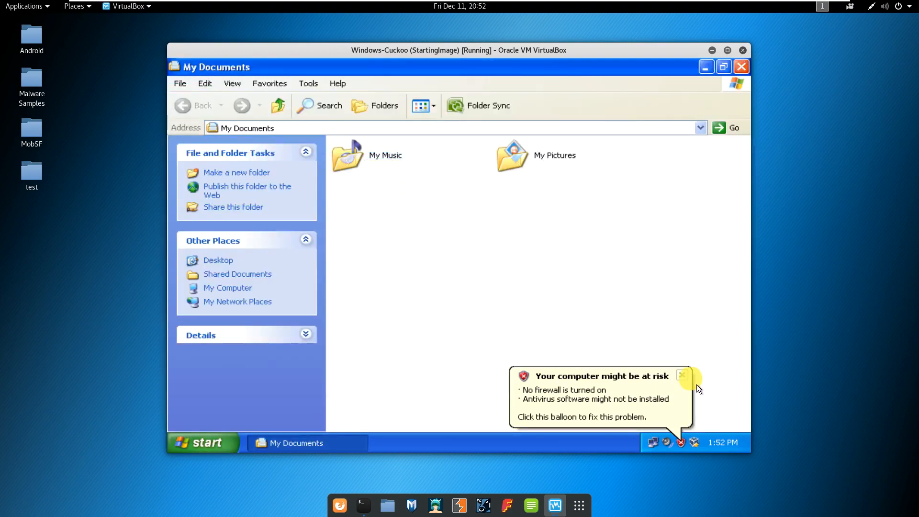
{"action": "left_click", "coordinate": [687, 377]}
Open the \\Vboxsvr Downloads share and paste the 24d004… zip into My Documents.
{"action": "left_click", "coordinate": [225, 443]}
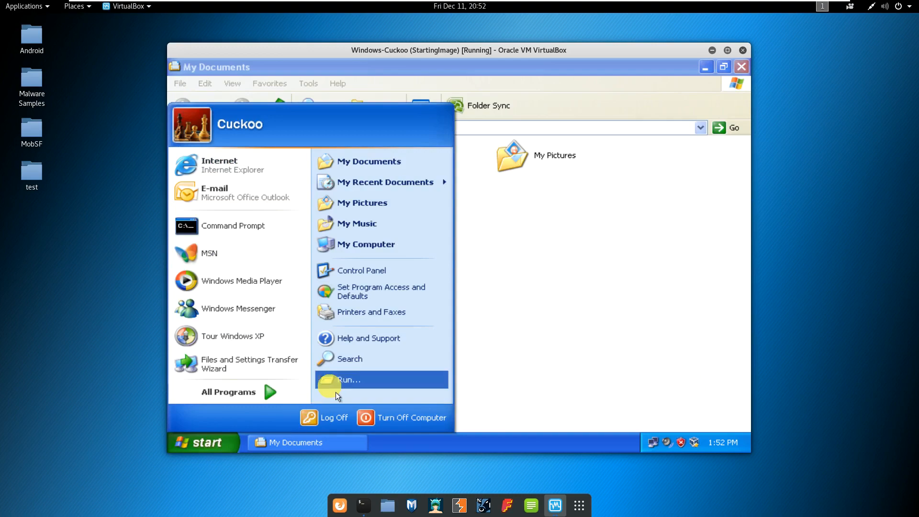
{"action": "left_click", "coordinate": [336, 380]}
{"action": "key", "text": "Return"}
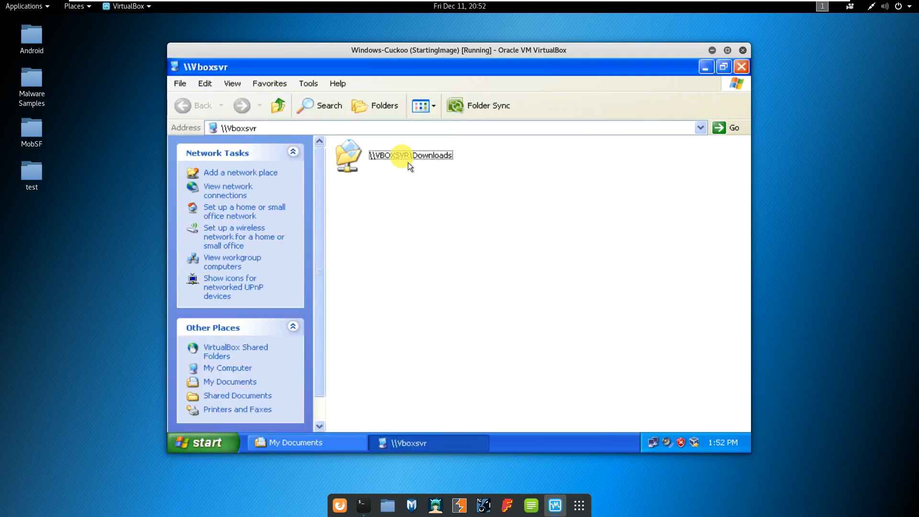
{"action": "double_click", "coordinate": [408, 163]}
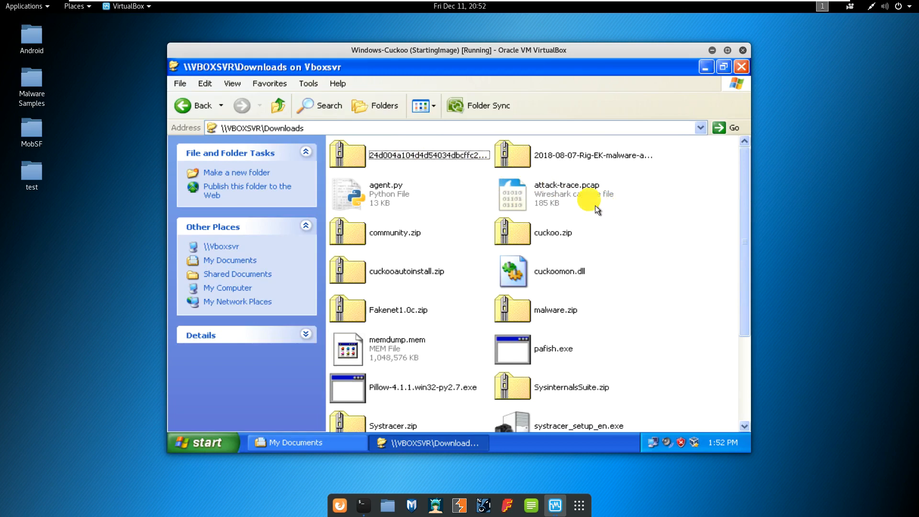
{"action": "left_click", "coordinate": [455, 165]}
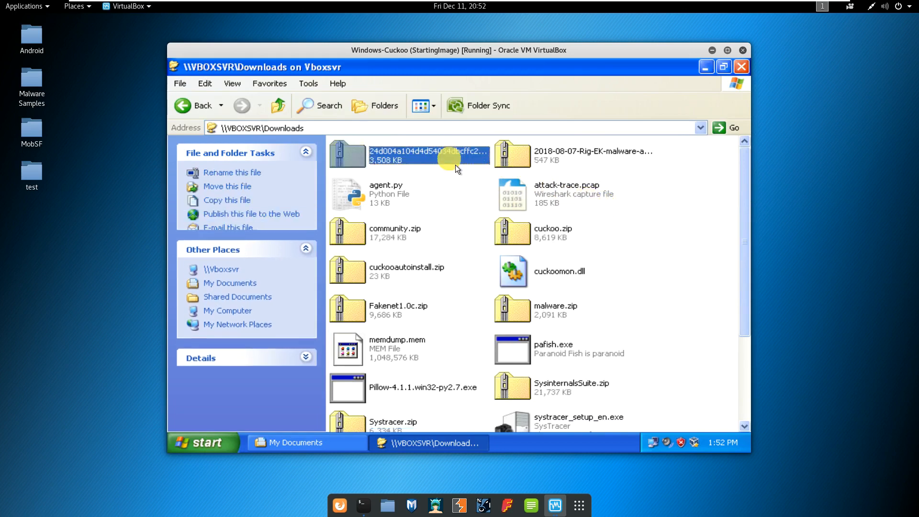
{"action": "key", "text": "F2"}
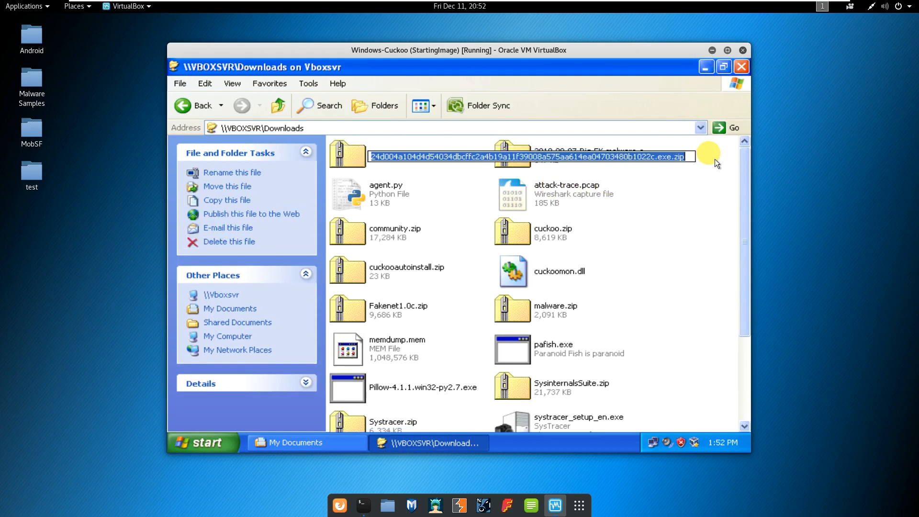
{"action": "key", "text": "Return"}
{"action": "left_click", "coordinate": [706, 68]}
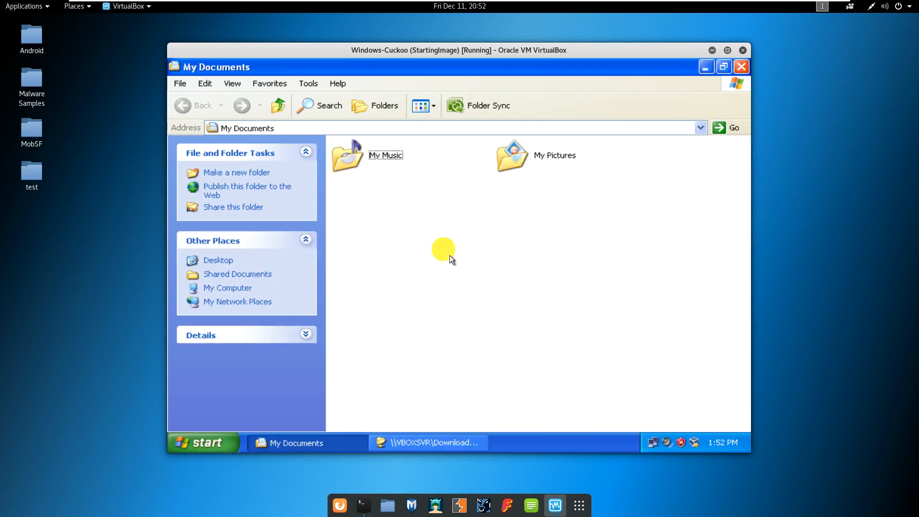
{"action": "key", "text": "ctrl+v"}
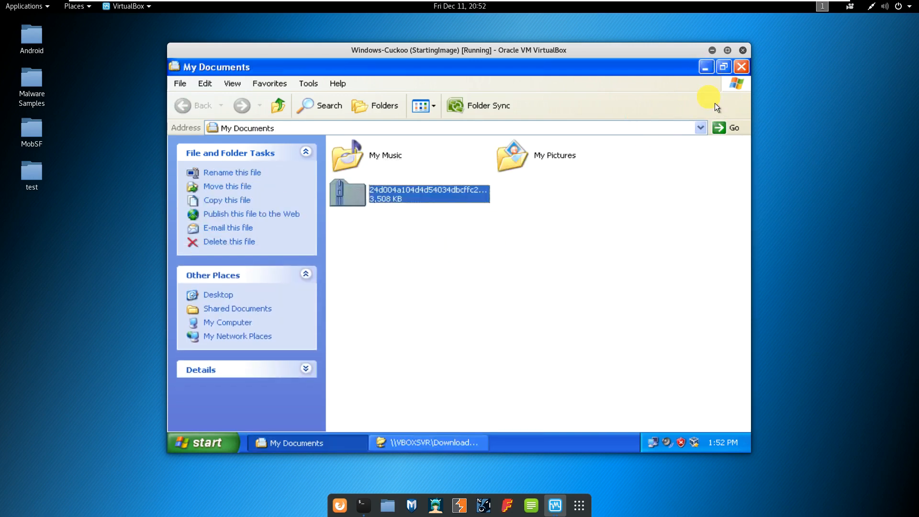
{"action": "left_click", "coordinate": [530, 222]}
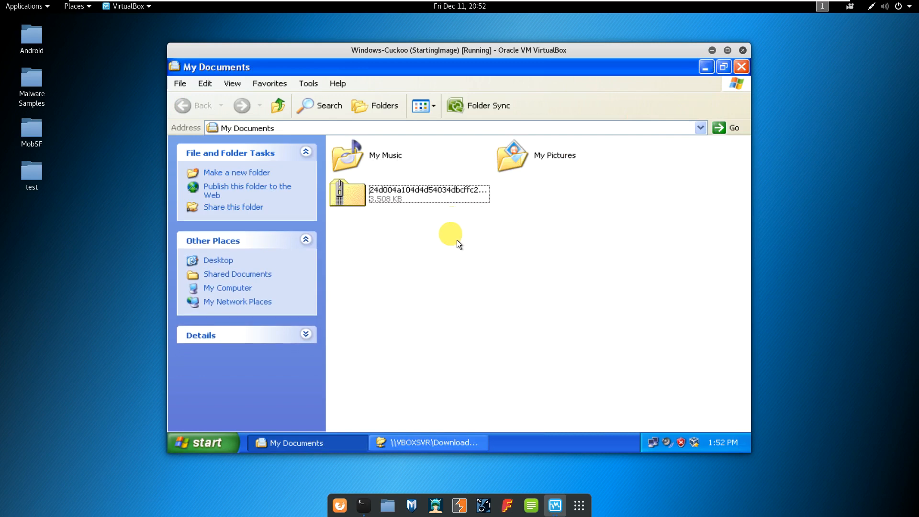
Create a folder named MyFiles on the Local Disk (C:) drive.
{"action": "left_click", "coordinate": [713, 72]}
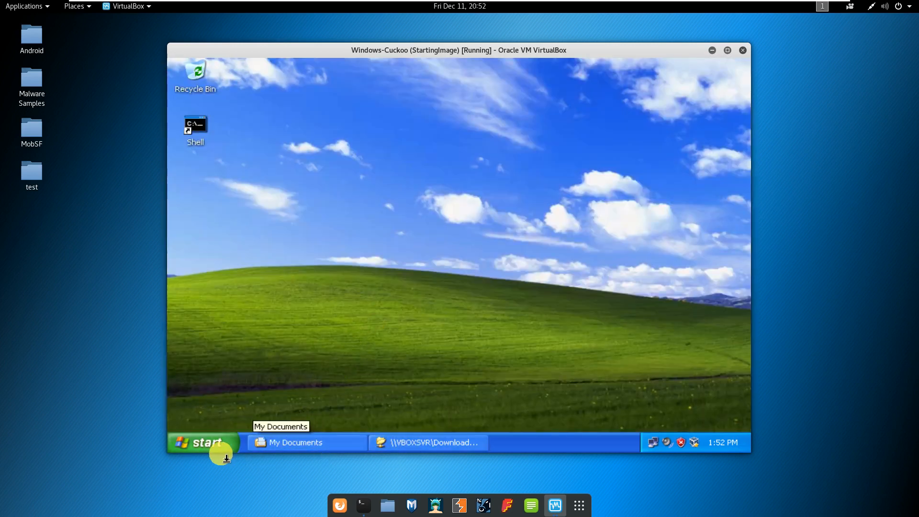
{"action": "left_click", "coordinate": [216, 447]}
{"action": "left_click", "coordinate": [355, 248]}
{"action": "left_click", "coordinate": [390, 254]}
{"action": "double_click", "coordinate": [391, 254]}
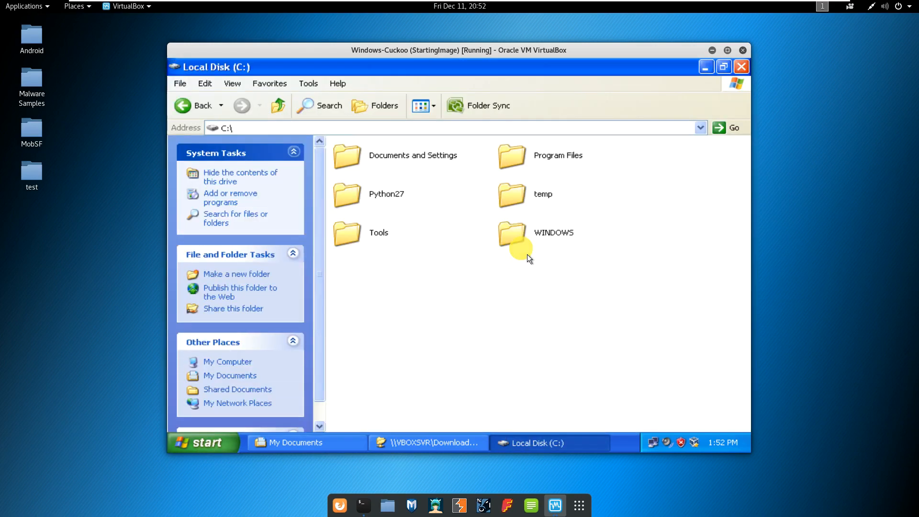
{"action": "right_click", "coordinate": [389, 278]}
{"action": "mouse_move", "coordinate": [425, 381]}
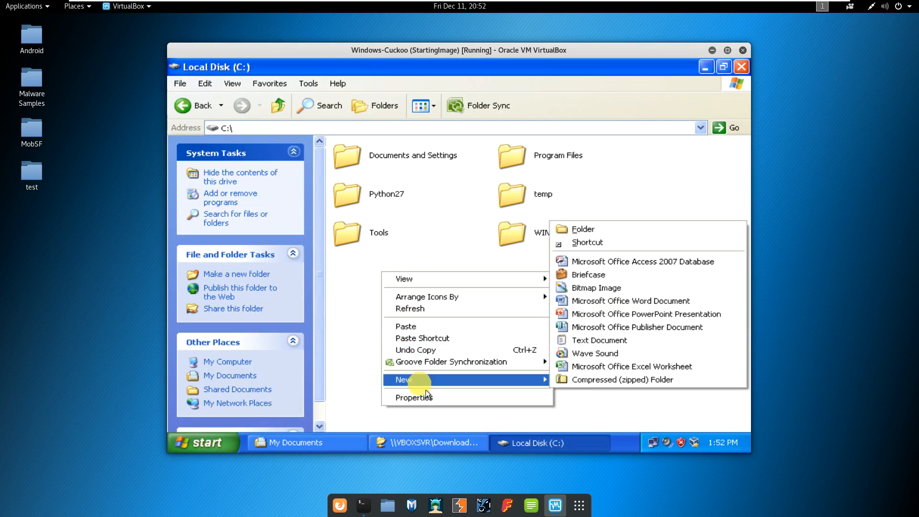
{"action": "left_click", "coordinate": [594, 228]}
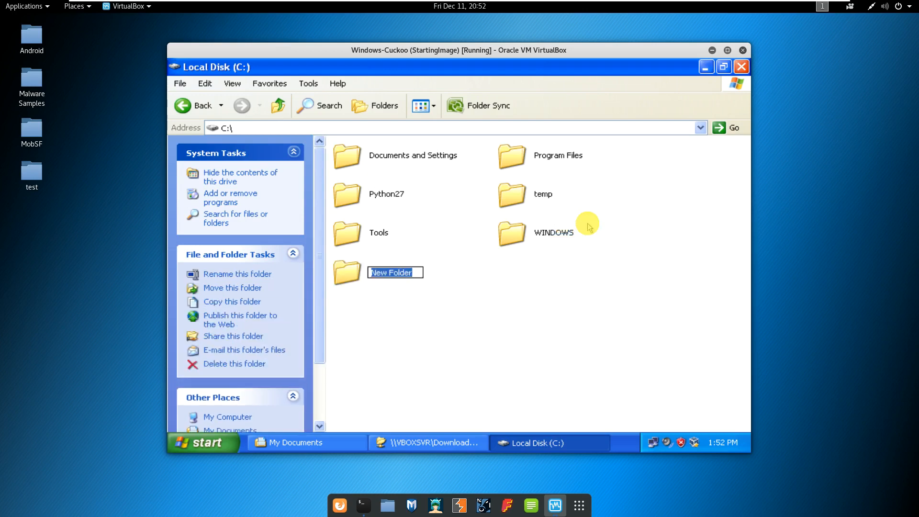
{"action": "type", "text": "My"}
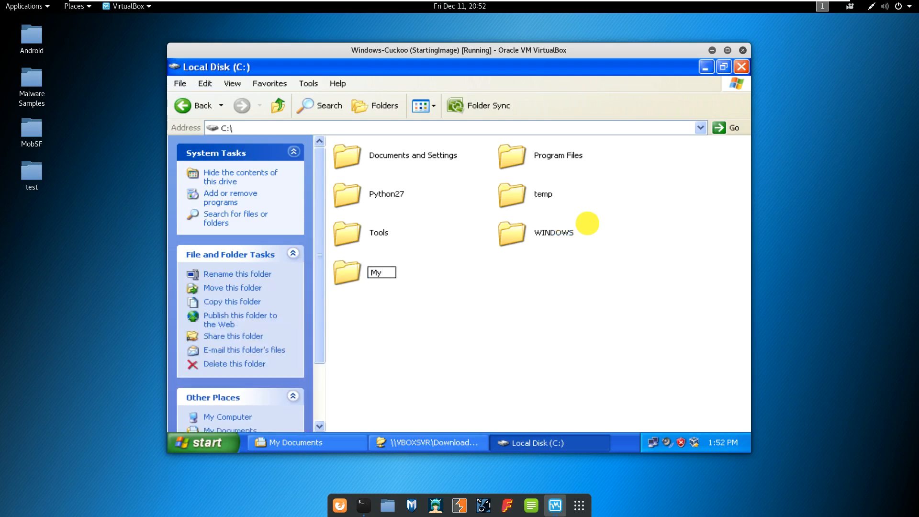
{"action": "type", "text": "Files"}
{"action": "key", "text": "Return"}
Create a new text document inside MyFiles and name it Test.txt.
{"action": "right_click", "coordinate": [410, 229]}
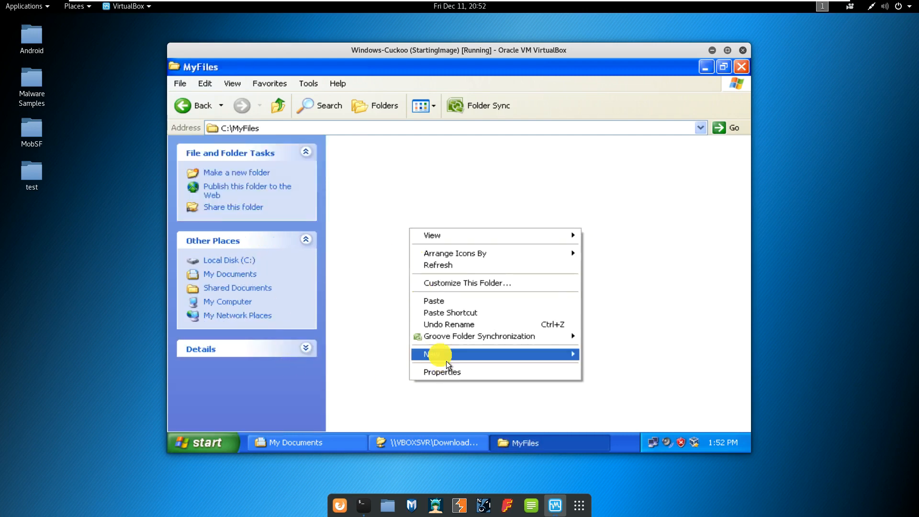
{"action": "mouse_move", "coordinate": [435, 355]}
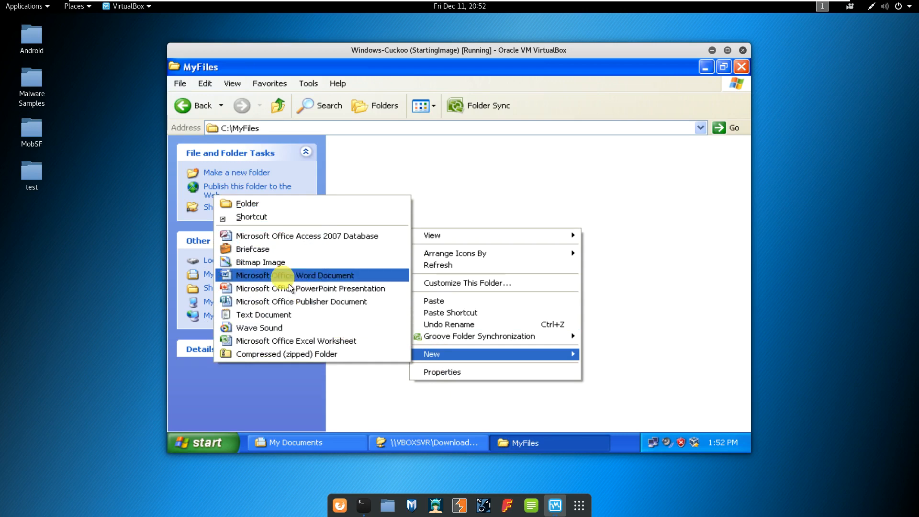
{"action": "left_click", "coordinate": [274, 316]}
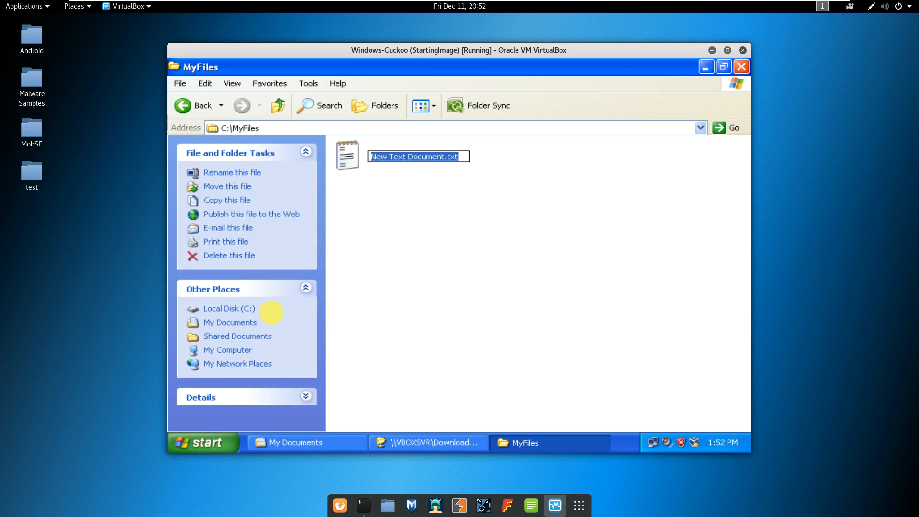
{"action": "type", "text": "Test"}
{"action": "key", "text": "Return"}
{"action": "key", "text": "Return"}
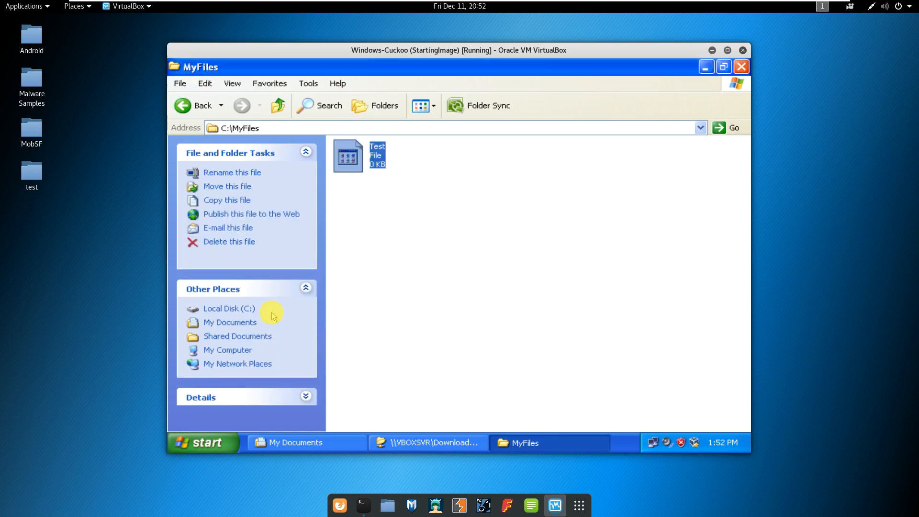
{"action": "right_click", "coordinate": [378, 164]}
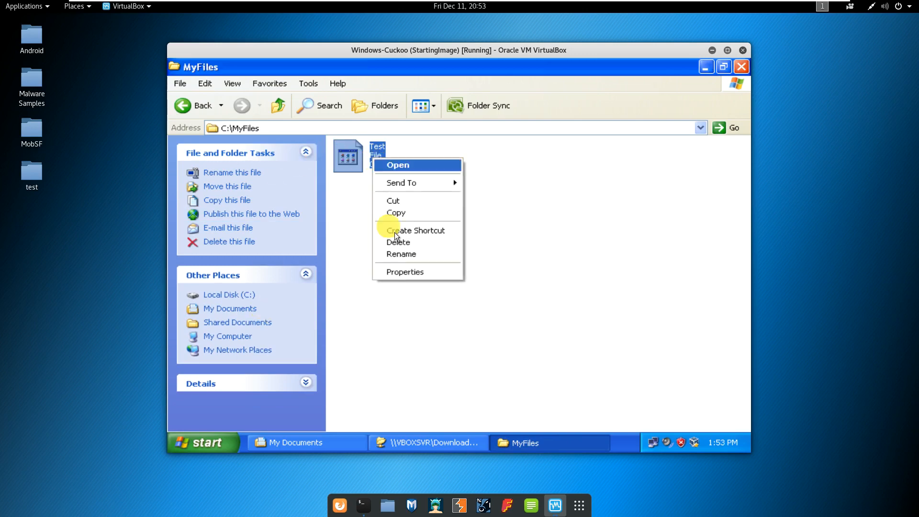
{"action": "left_click", "coordinate": [414, 258]}
{"action": "key", "text": "End"}
{"action": "type", "text": ".yxt"}
{"action": "key", "text": "BackSpace"}
{"action": "key", "text": "BackSpace"}
{"action": "key", "text": "BackSpace"}
{"action": "type", "text": "txt"}
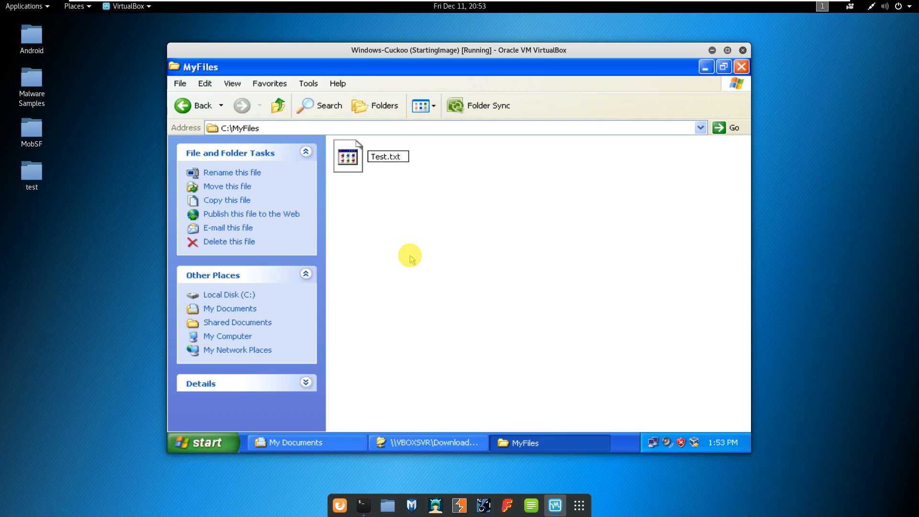
{"action": "key", "text": "Return"}
{"action": "key", "text": "Return"}
Type TESTFILE into Test.txt, save and close it, then reopen the MyFiles folder.
{"action": "type", "text": "TESTFILE"}
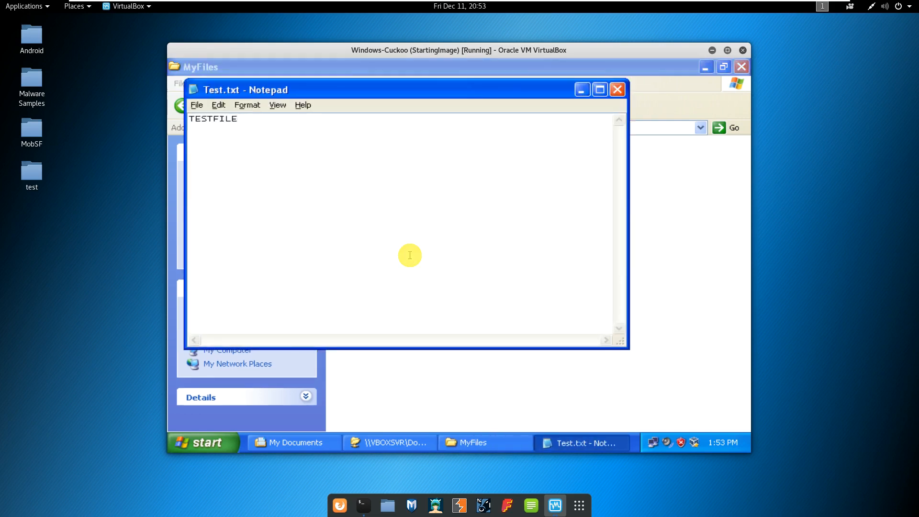
{"action": "key", "text": "ctrl+s"}
{"action": "key", "text": "alt+F4"}
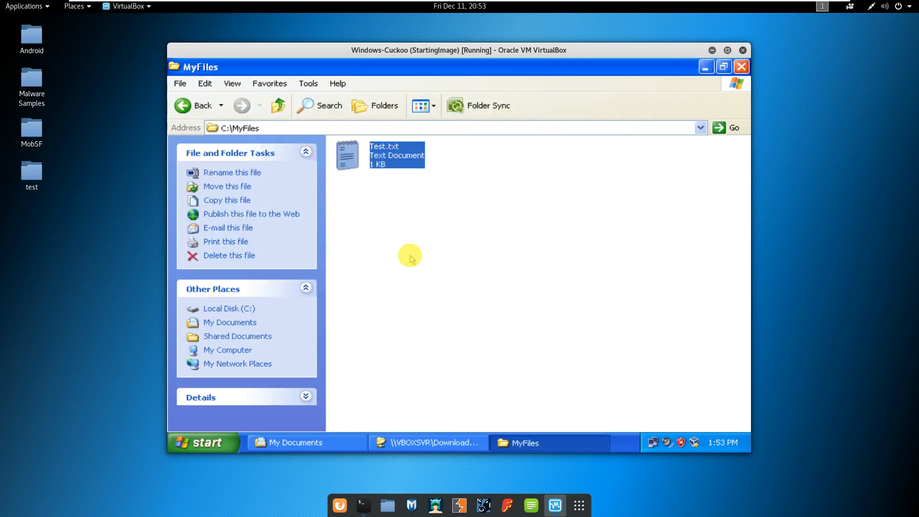
{"action": "left_click", "coordinate": [291, 118]}
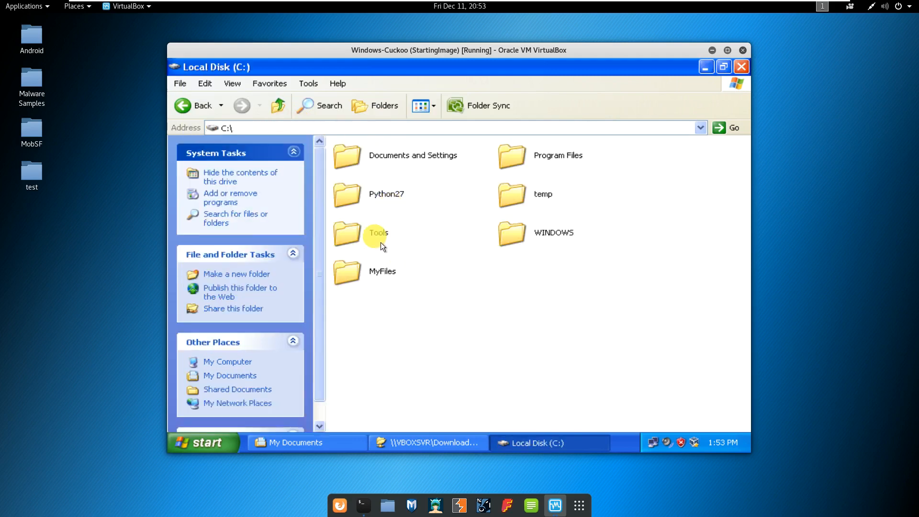
{"action": "left_click", "coordinate": [396, 273]}
{"action": "double_click", "coordinate": [395, 275]}
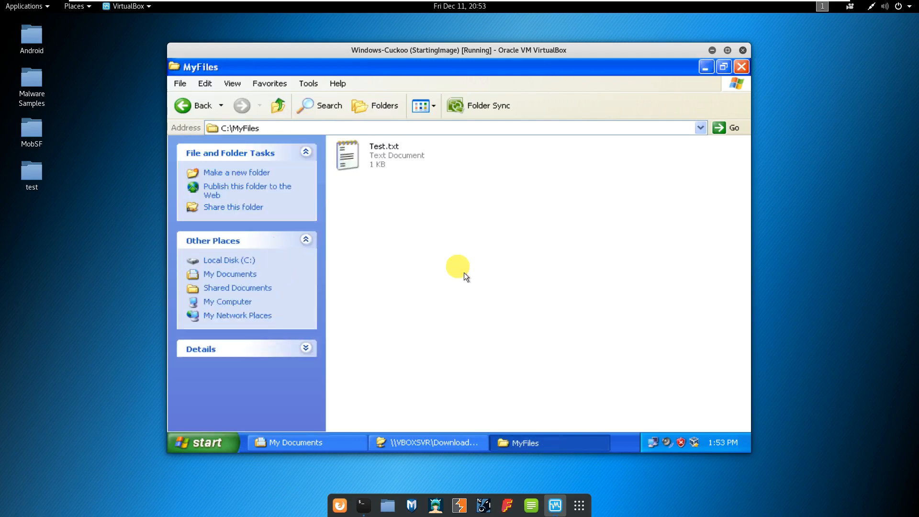
Create a new Word document in MyFiles named Test.docx.
{"action": "right_click", "coordinate": [385, 212]}
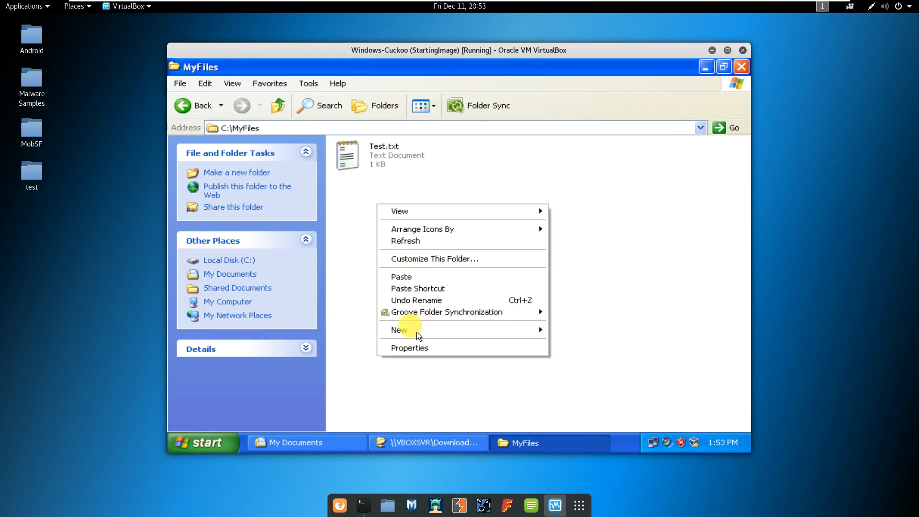
{"action": "mouse_move", "coordinate": [417, 334]}
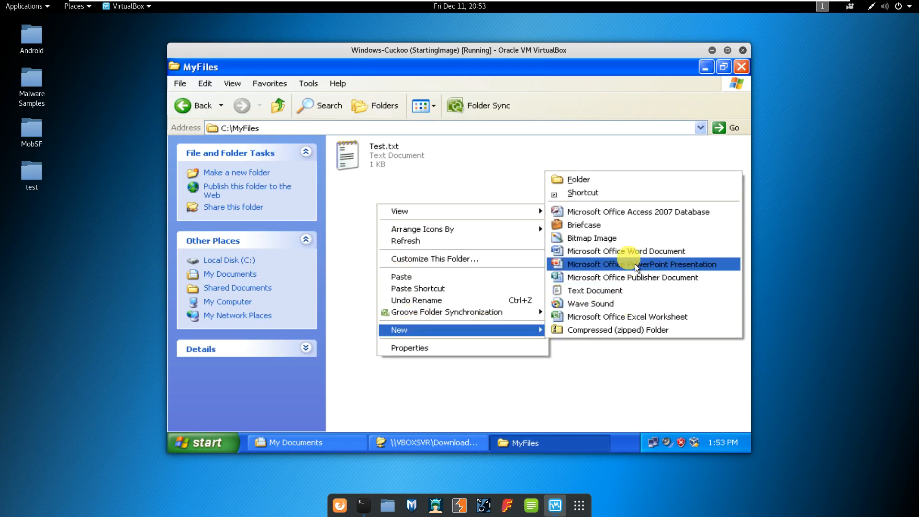
{"action": "left_click", "coordinate": [627, 251]}
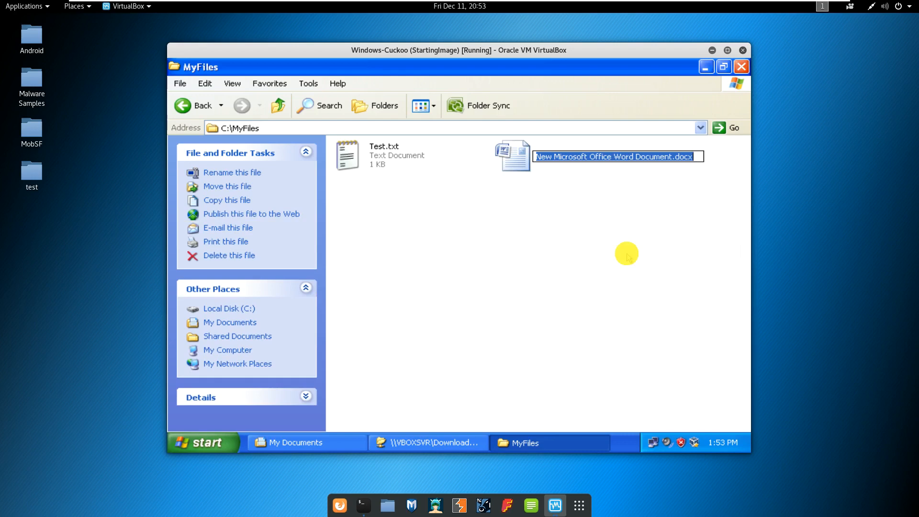
{"action": "type", "text": "Tes"}
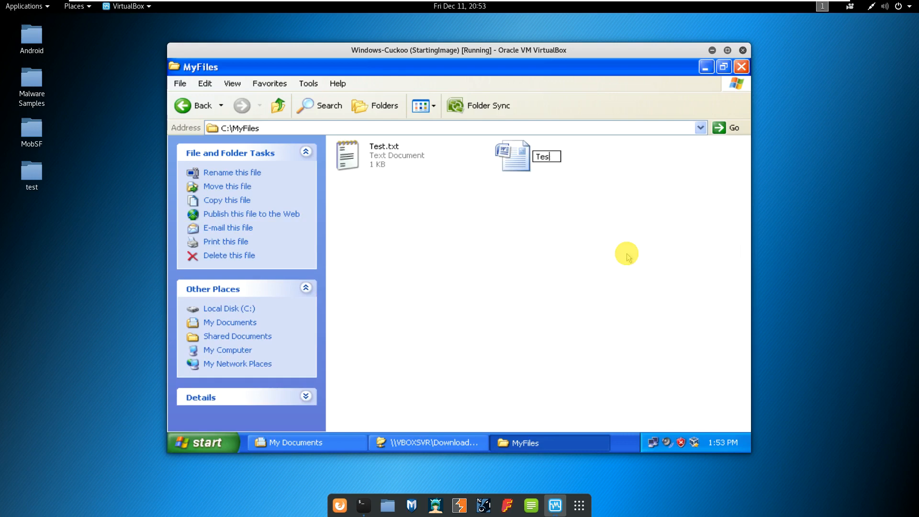
{"action": "type", "text": "tt"}
{"action": "key", "text": "Return"}
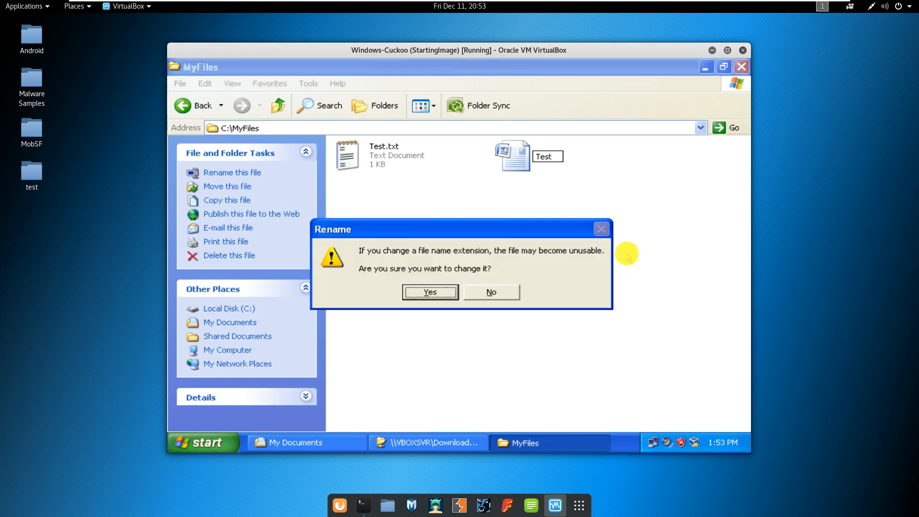
{"action": "key", "text": "Return"}
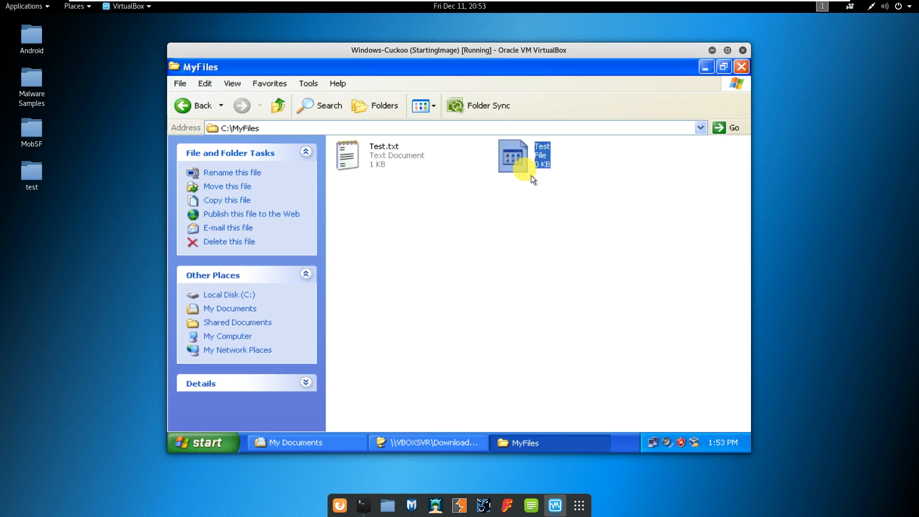
{"action": "right_click", "coordinate": [532, 171]}
{"action": "left_click", "coordinate": [563, 271]}
{"action": "key", "text": "End"}
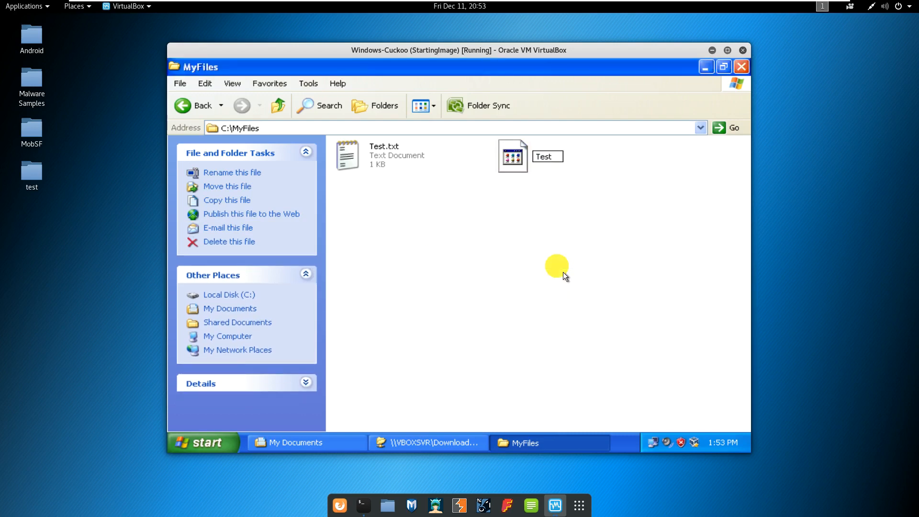
{"action": "type", "text": ".docx"}
{"action": "key", "text": "Return"}
{"action": "key", "text": "Return"}
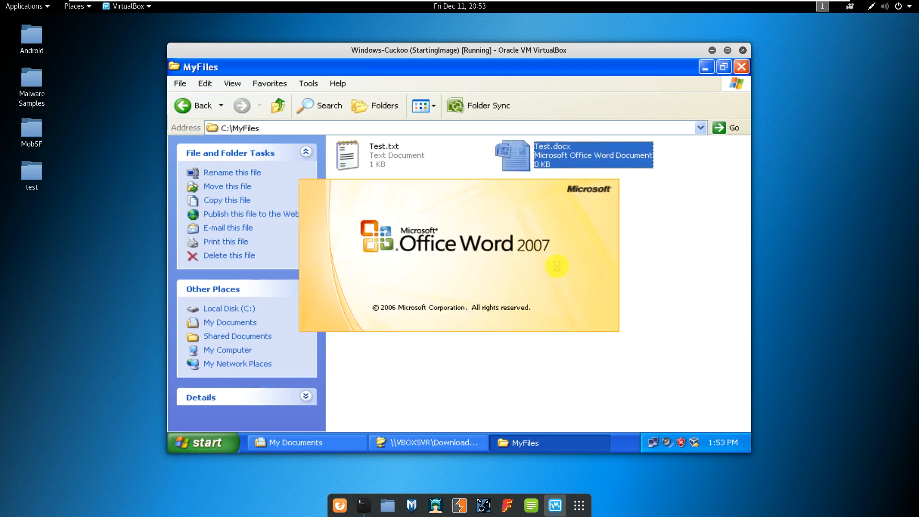
Type 'THIS IS A TESTFILE.', save and close Word, then reopen Test.docx.
{"action": "type", "text": "THIS IS A TESTFILE."}
{"action": "key", "text": "alt+f"}
{"action": "key", "text": "s"}
{"action": "key", "text": "alt+F4"}
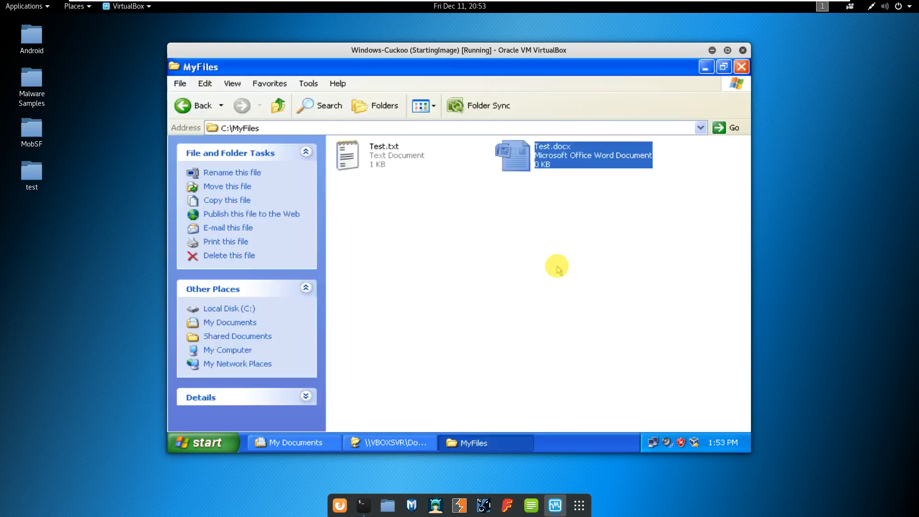
{"action": "left_click", "coordinate": [563, 147]}
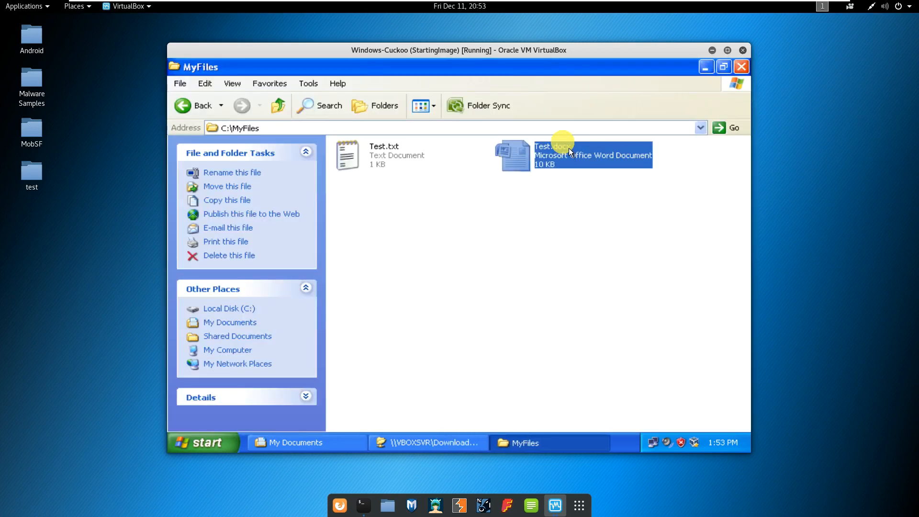
{"action": "left_click", "coordinate": [628, 219]}
{"action": "double_click", "coordinate": [579, 165]}
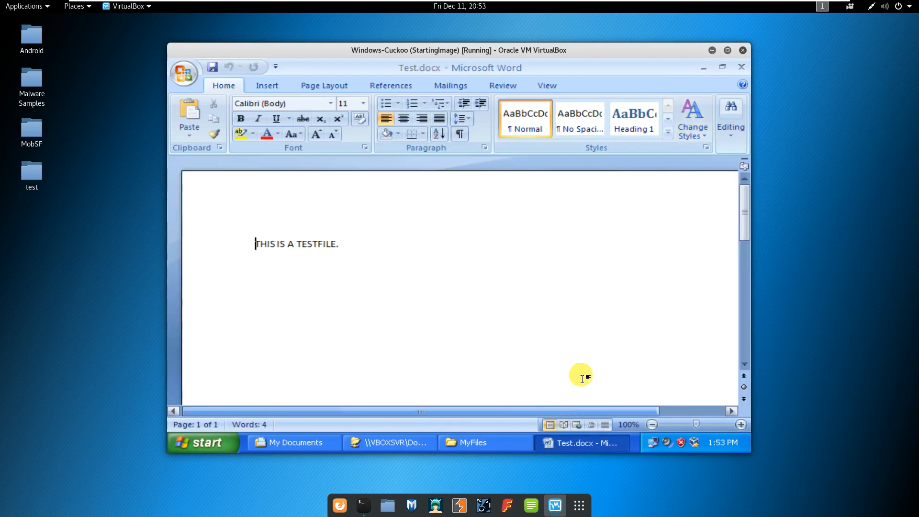
Close Word, the MyFiles and Downloads windows, and bring back My Documents.
{"action": "left_click", "coordinate": [742, 67]}
{"action": "left_click", "coordinate": [746, 71]}
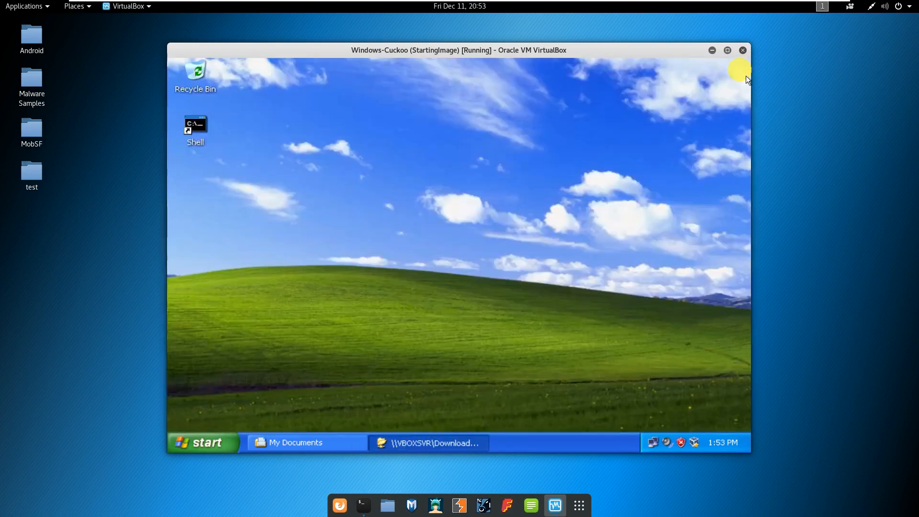
{"action": "left_click", "coordinate": [455, 444]}
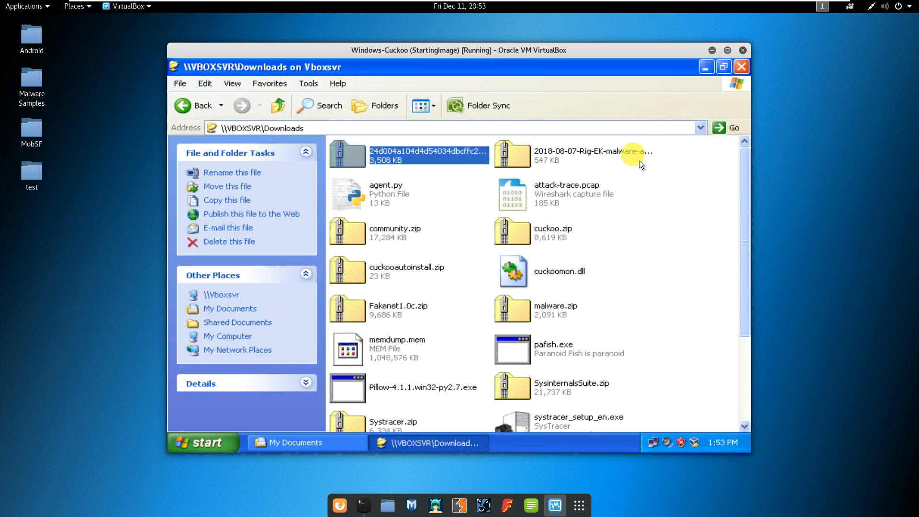
{"action": "left_click", "coordinate": [742, 67]}
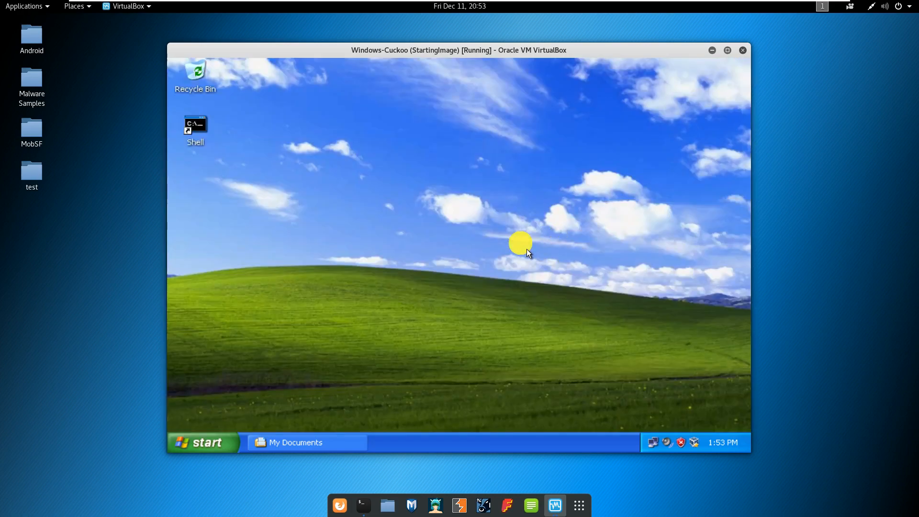
{"action": "left_click", "coordinate": [318, 444]}
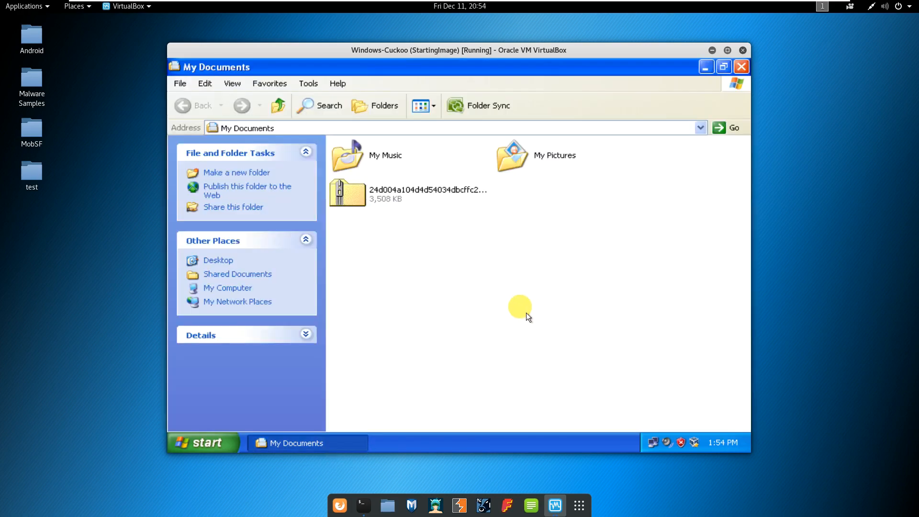
Extract All from the zip in My Documents, entering the archive password, and finish.
{"action": "left_click", "coordinate": [439, 205]}
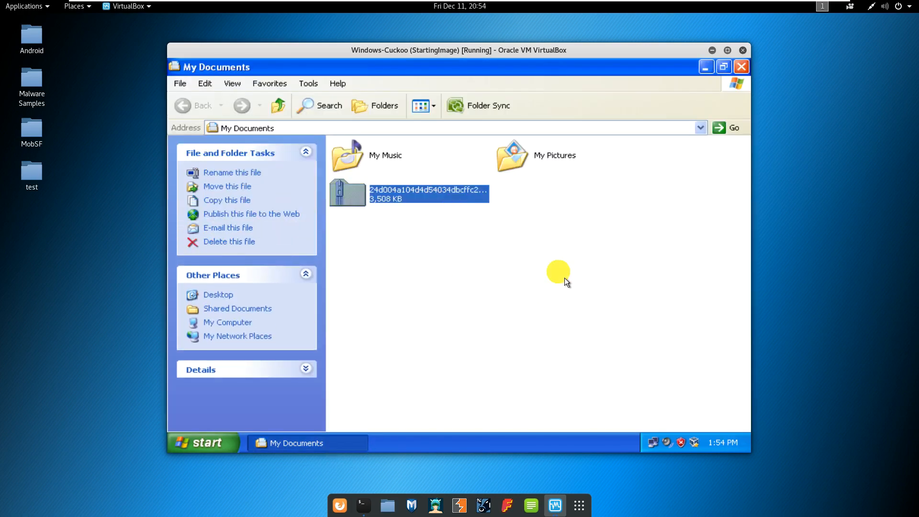
{"action": "right_click", "coordinate": [437, 201]}
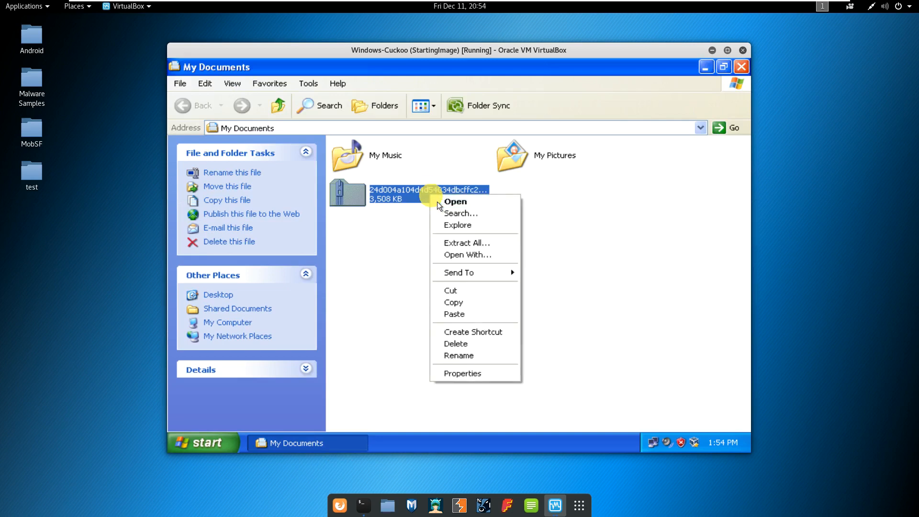
{"action": "left_click", "coordinate": [464, 245]}
{"action": "key", "text": "Return"}
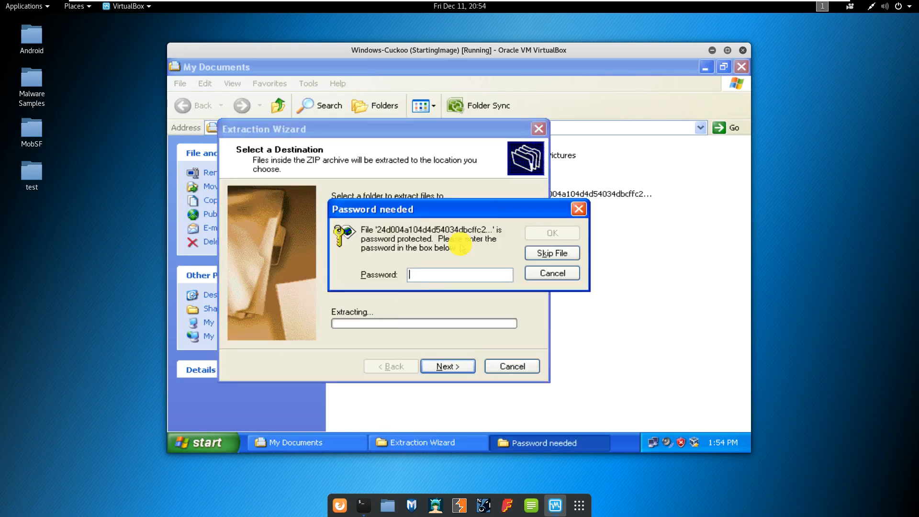
{"action": "type", "text": "infec"}
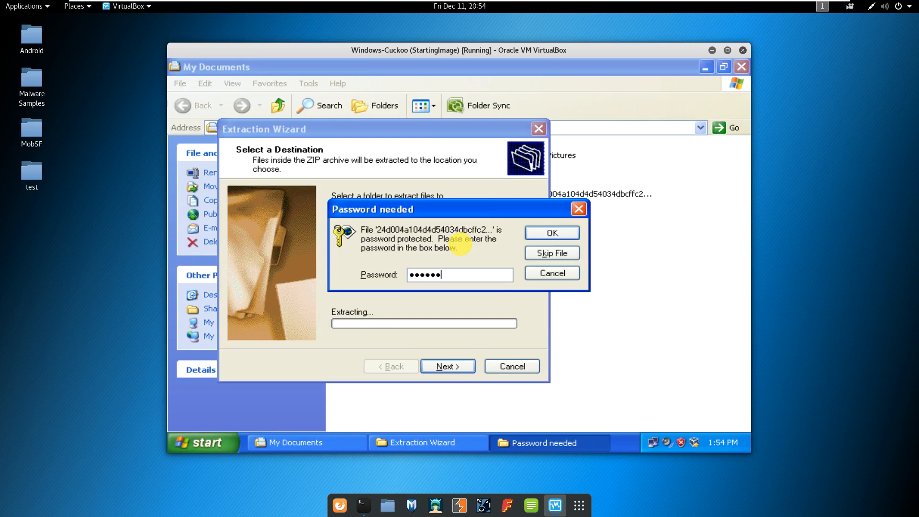
{"action": "type", "text": "ted"}
{"action": "key", "text": "Return"}
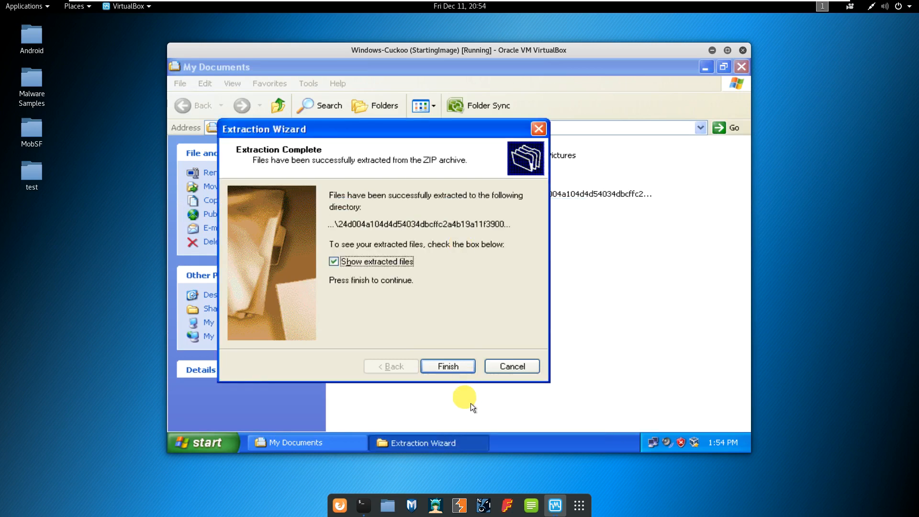
{"action": "left_click", "coordinate": [462, 368]}
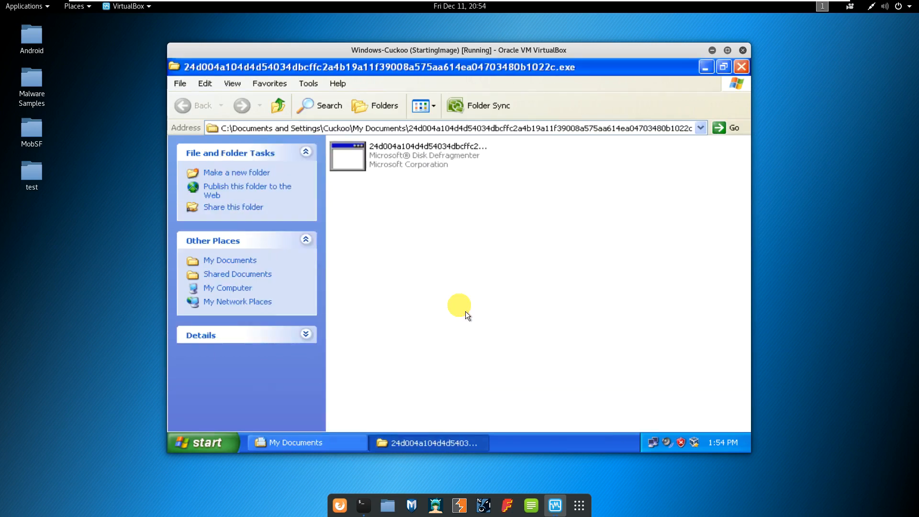
Check the executable's Properties, which show Microsoft Disk Defragmenter 6.1.7601.17514, 3.55 MB.
{"action": "left_click", "coordinate": [424, 177]}
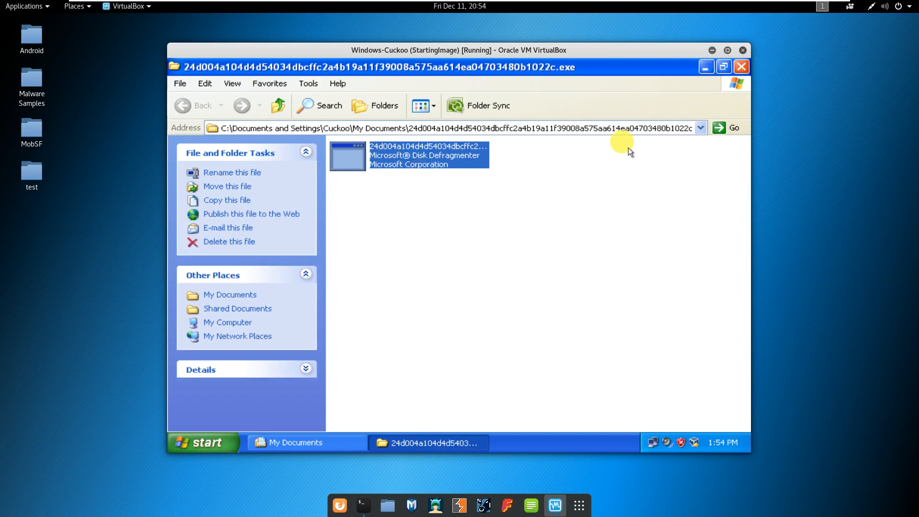
{"action": "mouse_move", "coordinate": [444, 164]}
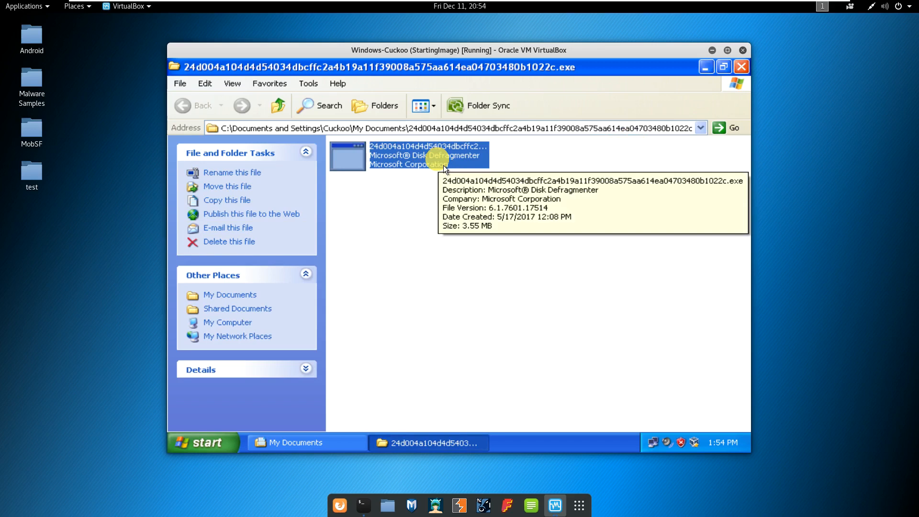
{"action": "right_click", "coordinate": [443, 165]}
{"action": "left_click", "coordinate": [463, 309]}
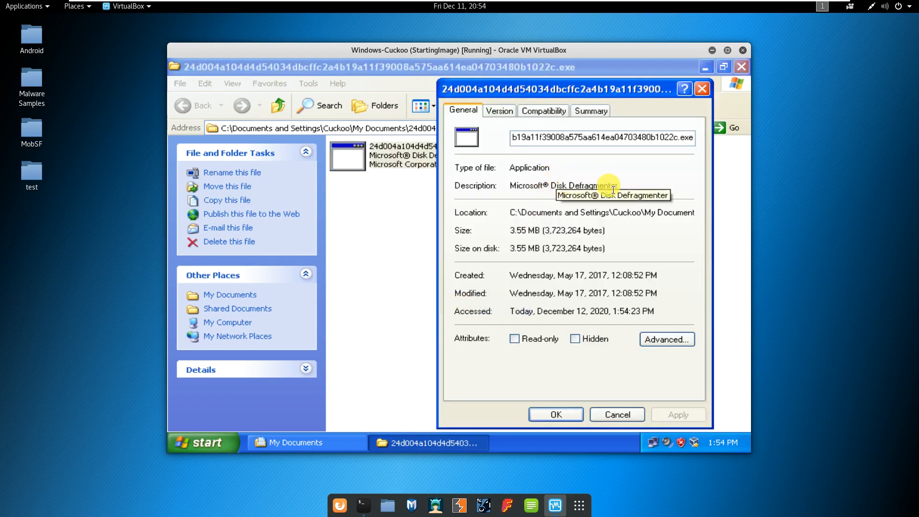
{"action": "left_click", "coordinate": [507, 115]}
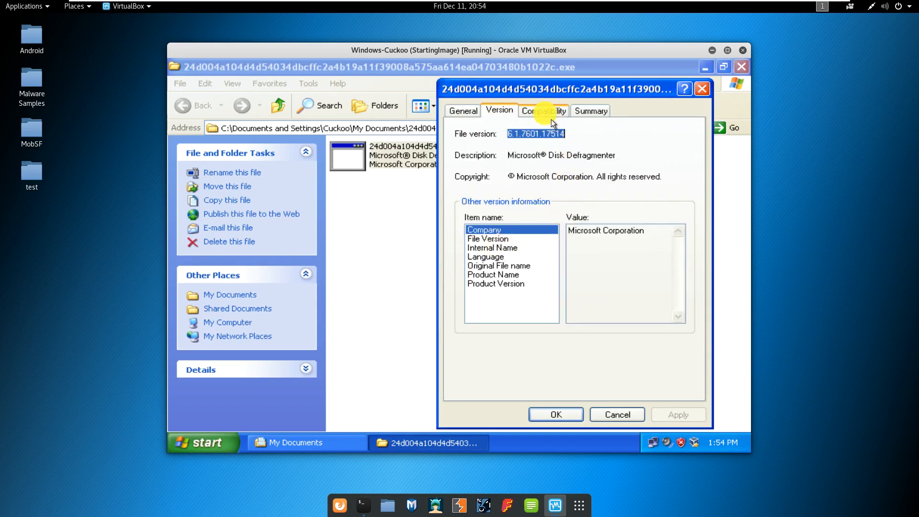
{"action": "left_click", "coordinate": [466, 114]}
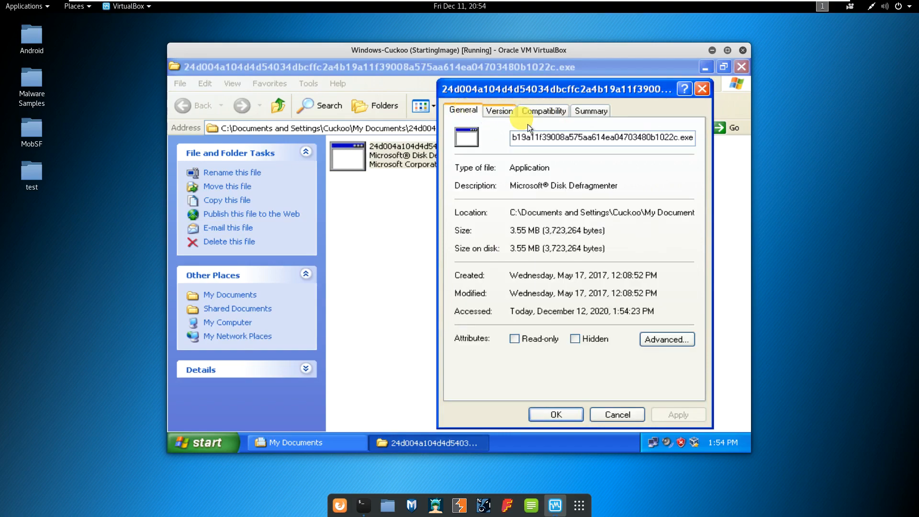
{"action": "left_click", "coordinate": [616, 415]}
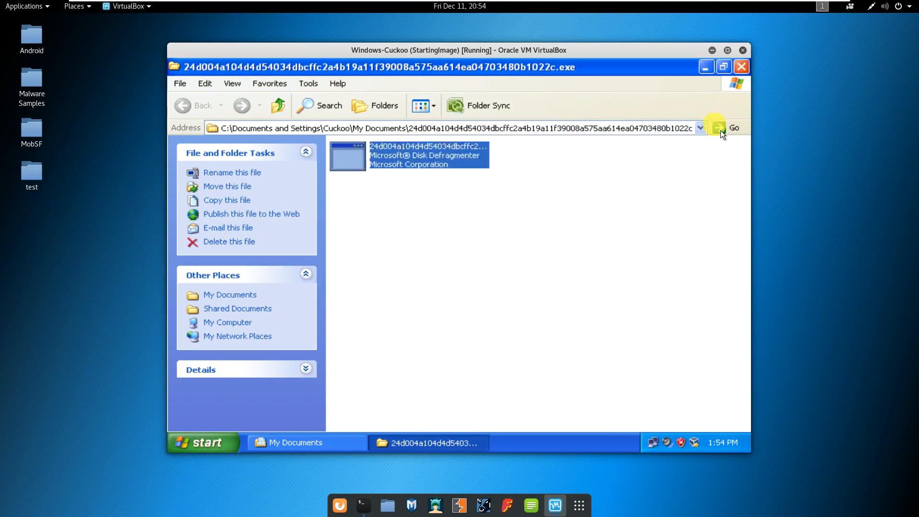
Restore the folder window to a smaller size and move it aside on the desktop.
{"action": "left_click", "coordinate": [724, 67]}
{"action": "left_click", "coordinate": [741, 67]}
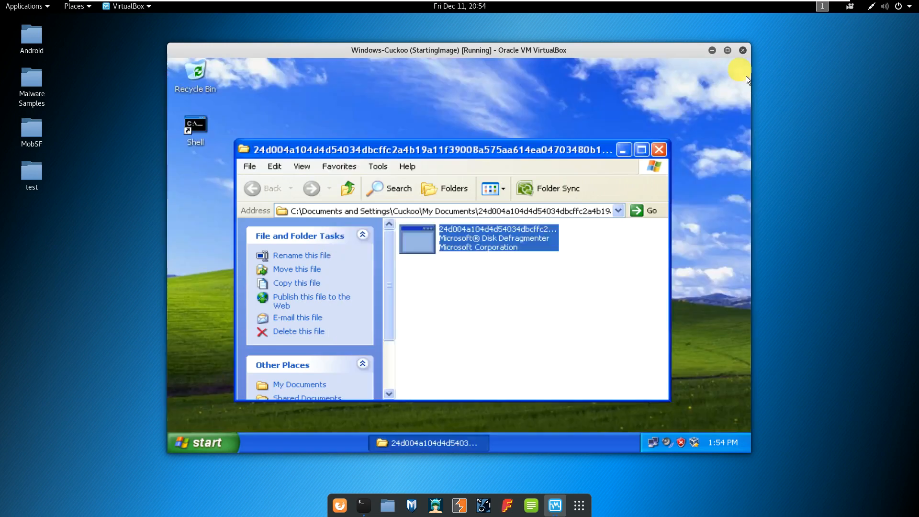
{"action": "left_click_drag", "start_coordinate": [575, 158], "coordinate": [609, 149]}
Create a new text document on the desktop named Secret.txt.
{"action": "right_click", "coordinate": [229, 195]}
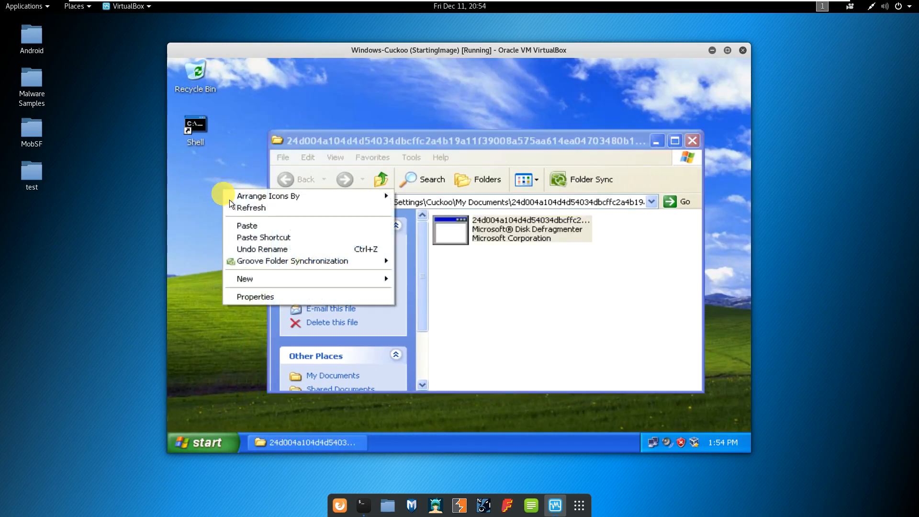
{"action": "mouse_move", "coordinate": [241, 279]}
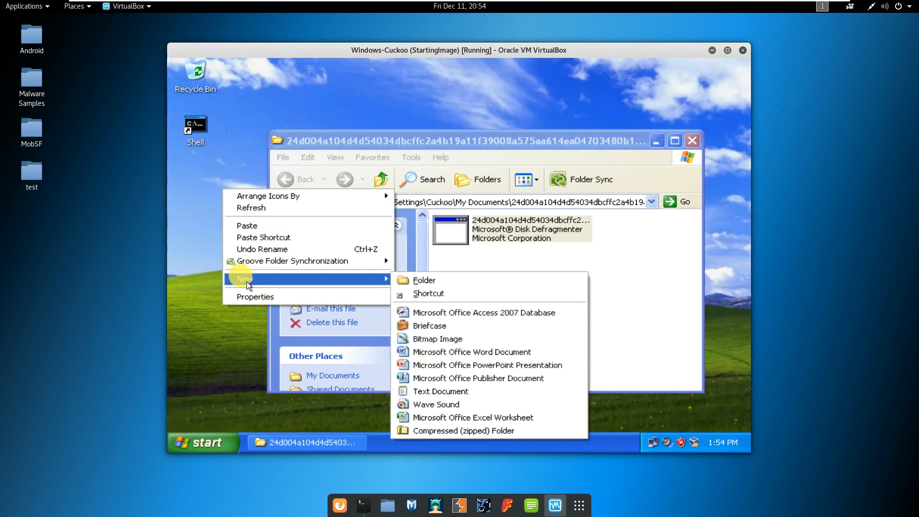
{"action": "left_click", "coordinate": [423, 395]}
{"action": "type", "text": "Te"}
{"action": "key", "text": "BackSpace"}
{"action": "key", "text": "BackSpace"}
{"action": "type", "text": "S"}
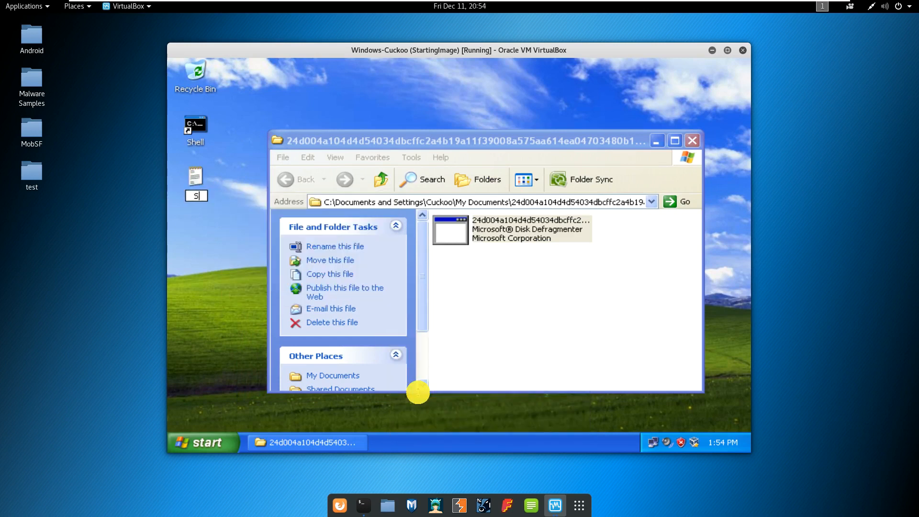
{"action": "type", "text": "ecret"}
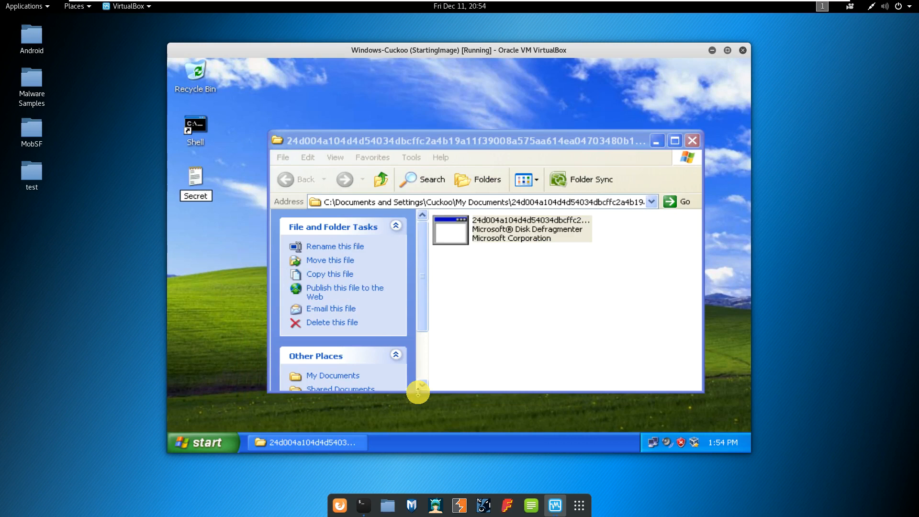
{"action": "key", "text": "Return"}
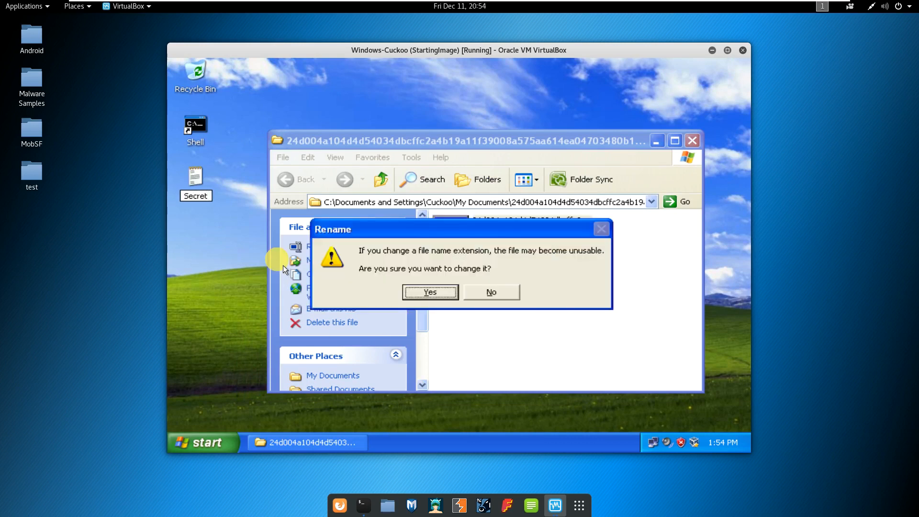
{"action": "left_click", "coordinate": [416, 298]}
{"action": "right_click", "coordinate": [205, 195]}
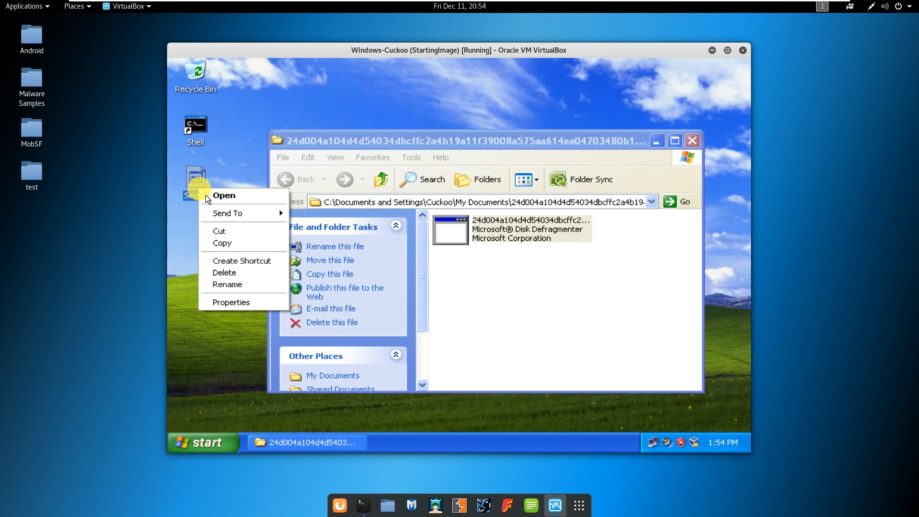
{"action": "left_click", "coordinate": [228, 285]}
{"action": "key", "text": "End"}
{"action": "type", "text": ".txt"}
{"action": "key", "text": "Return"}
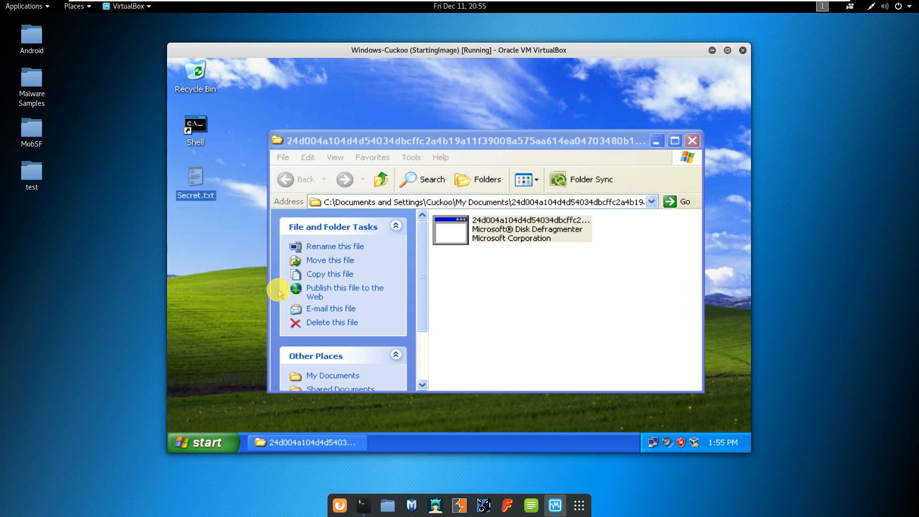
Type 'This is a test file.' into Secret.txt in Notepad, save, and close.
{"action": "key", "text": "Return"}
{"action": "type", "text": "This is a"}
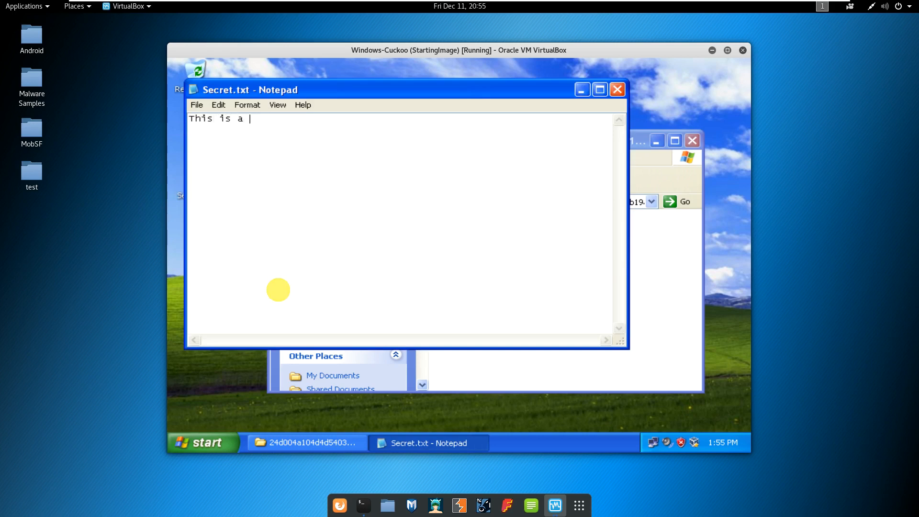
{"action": "type", "text": " test file."}
{"action": "key", "text": "alt+f"}
{"action": "key", "text": "s"}
{"action": "key", "text": "alt+F4"}
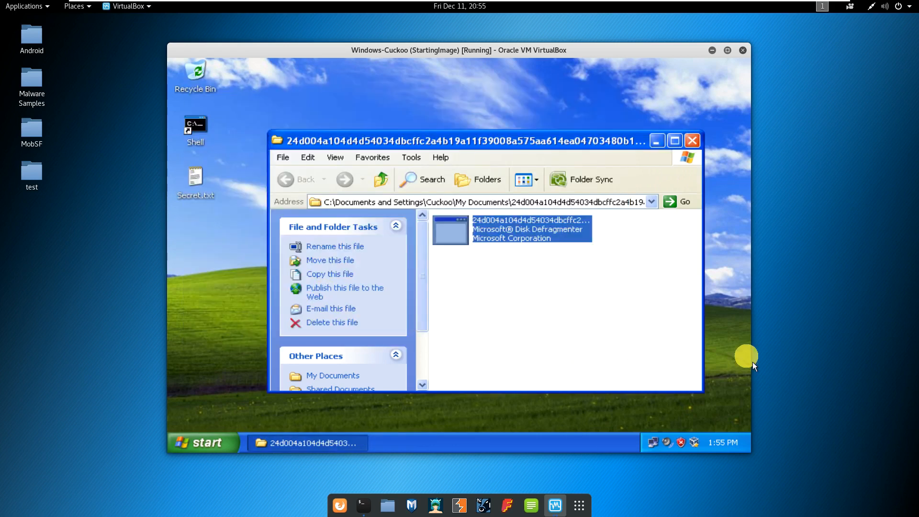
Select the Disk Defragmenter executable, minimize the extracted-files folder, and select Secret.txt on the desktop.
{"action": "left_click", "coordinate": [620, 300]}
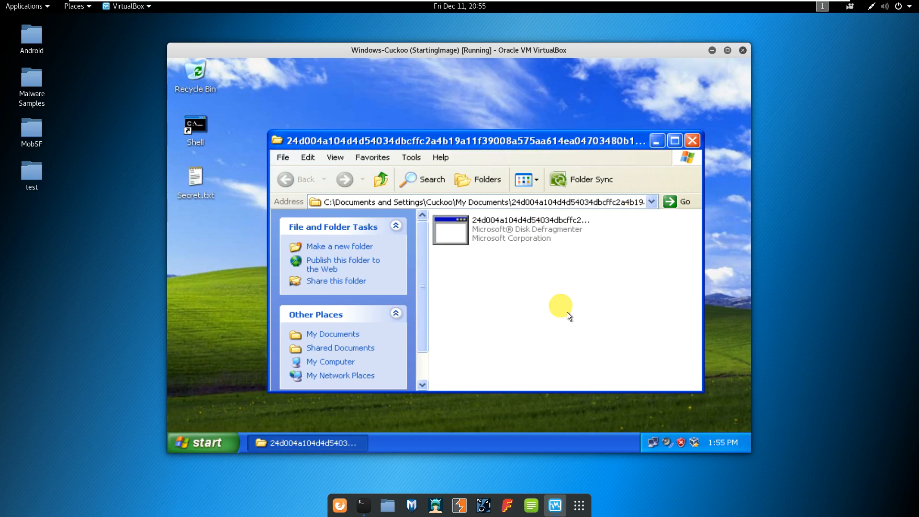
{"action": "left_click", "coordinate": [521, 234]}
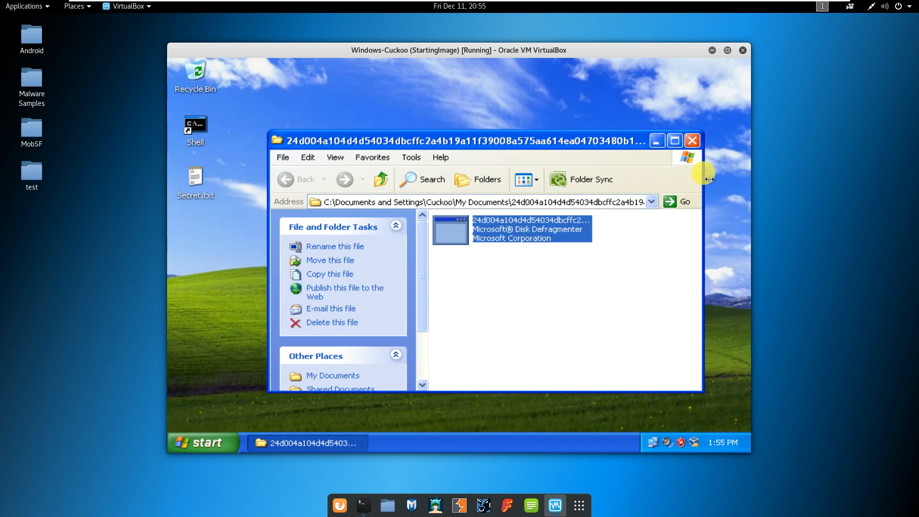
{"action": "left_click", "coordinate": [658, 144]}
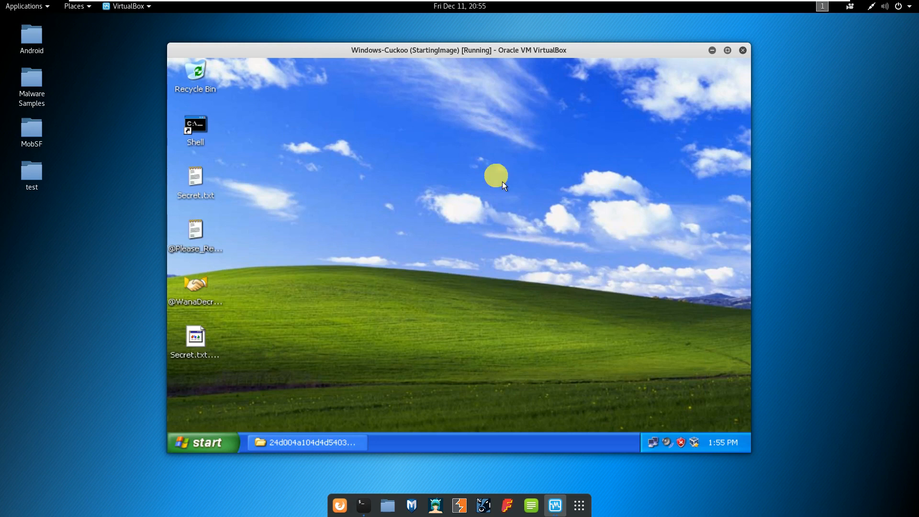
{"action": "left_click", "coordinate": [498, 188]}
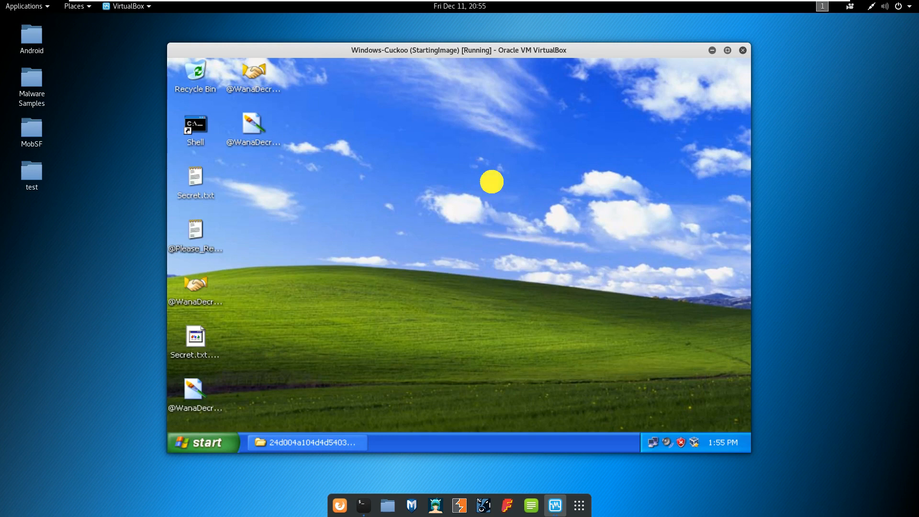
{"action": "right_click", "coordinate": [537, 7]}
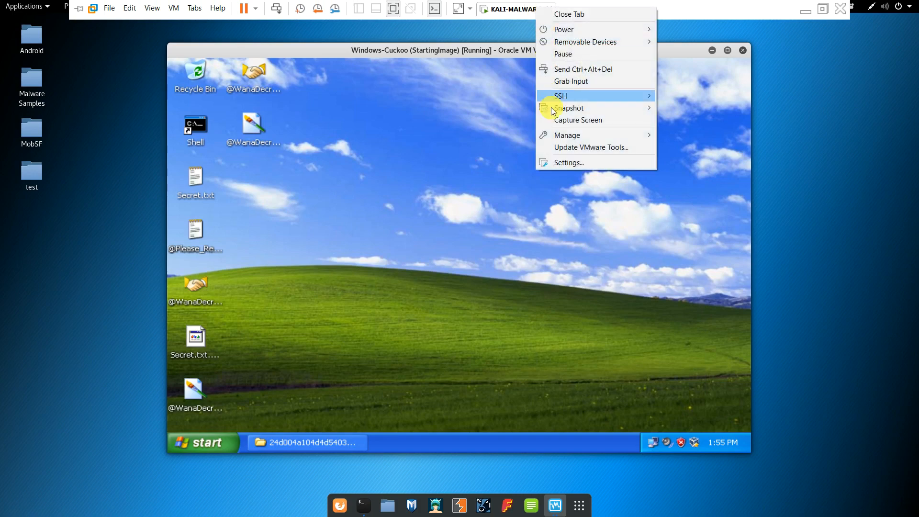
{"action": "left_click", "coordinate": [563, 162]}
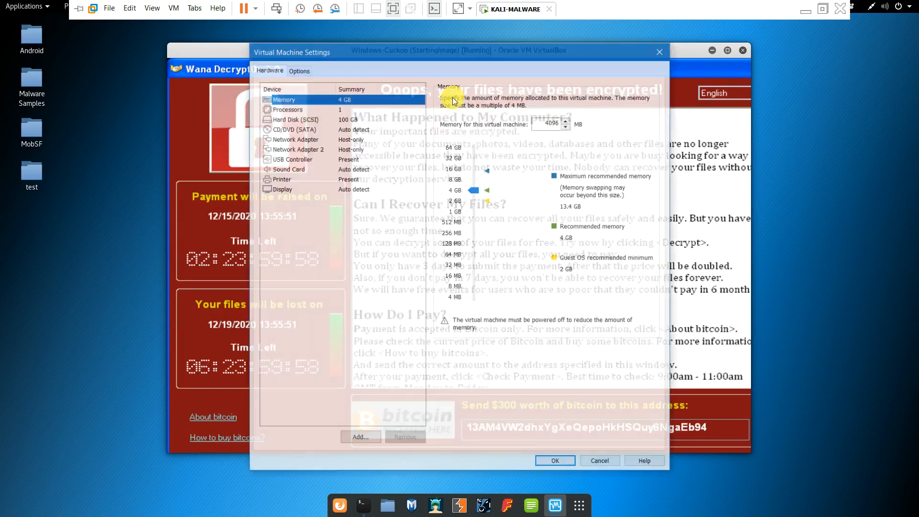
{"action": "left_click", "coordinate": [294, 139]}
{"action": "left_click", "coordinate": [293, 150]}
{"action": "left_click", "coordinate": [290, 139]}
{"action": "left_click", "coordinate": [291, 149]}
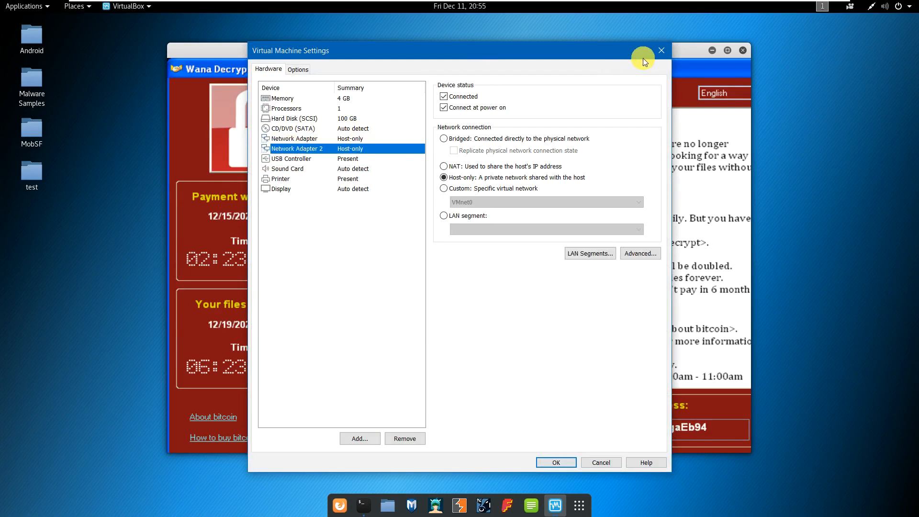
{"action": "left_click", "coordinate": [659, 50]}
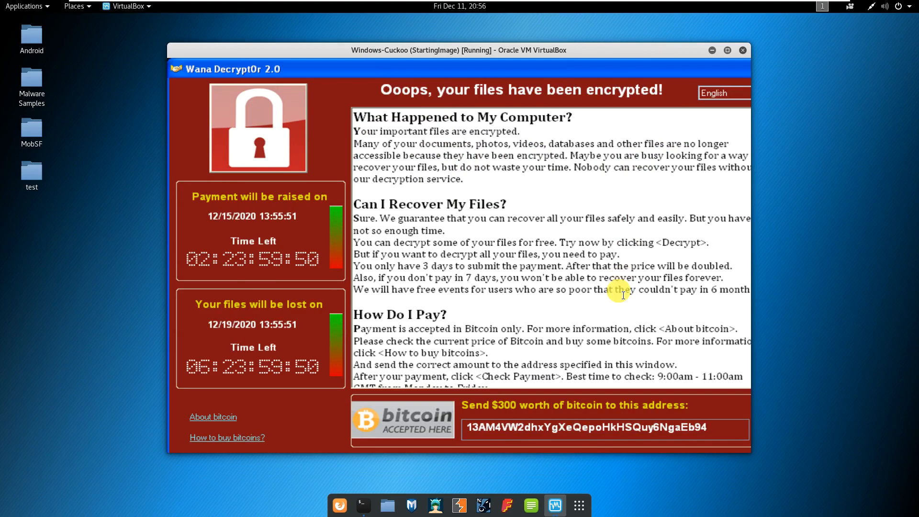
Resize the VirtualBox window, move the Wana Decrypt0r window aside, and close it.
{"action": "left_click", "coordinate": [729, 50]}
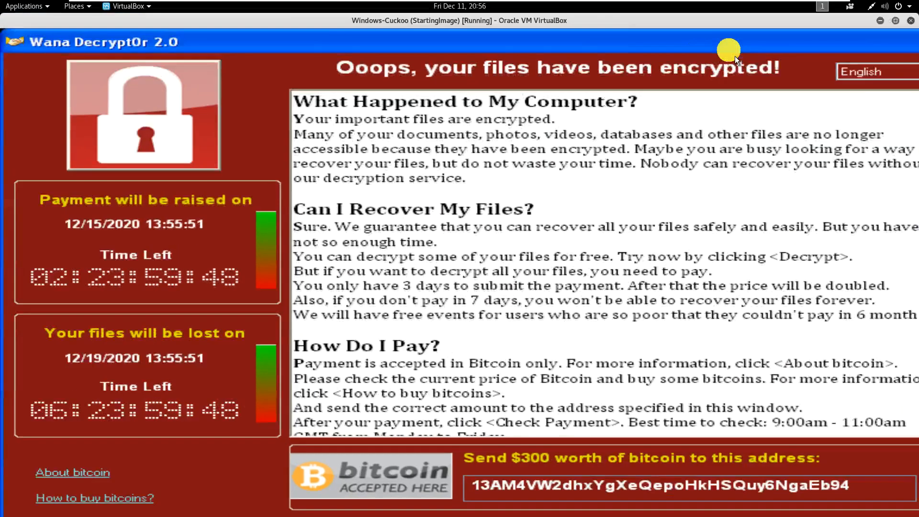
{"action": "left_click", "coordinate": [895, 22]}
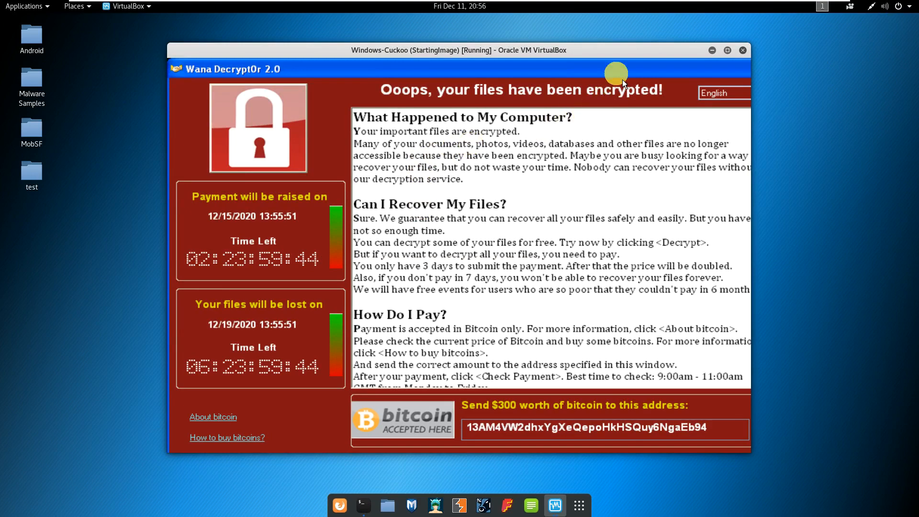
{"action": "left_click_drag", "start_coordinate": [613, 73], "coordinate": [474, 90]}
{"action": "left_click", "coordinate": [631, 91]}
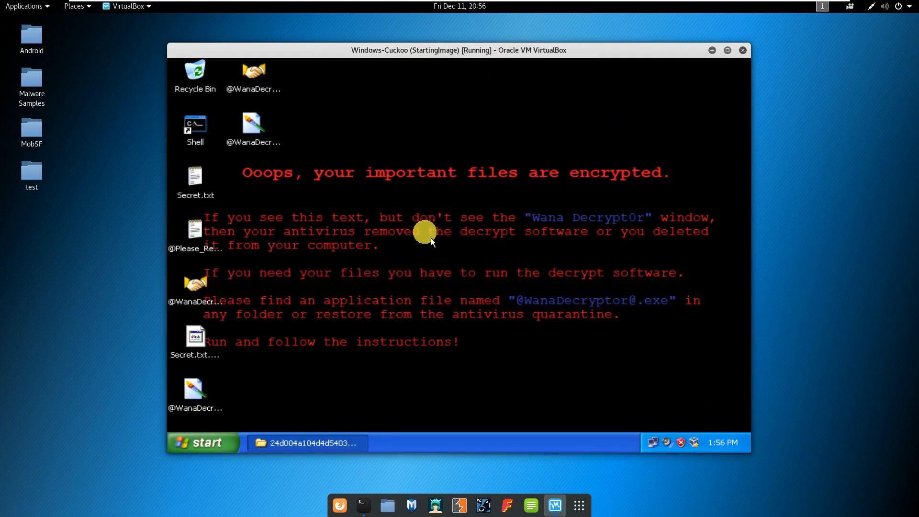
Open Secret.txt to show its garbled contents, then close it and the guest's folder window.
{"action": "left_click", "coordinate": [203, 200]}
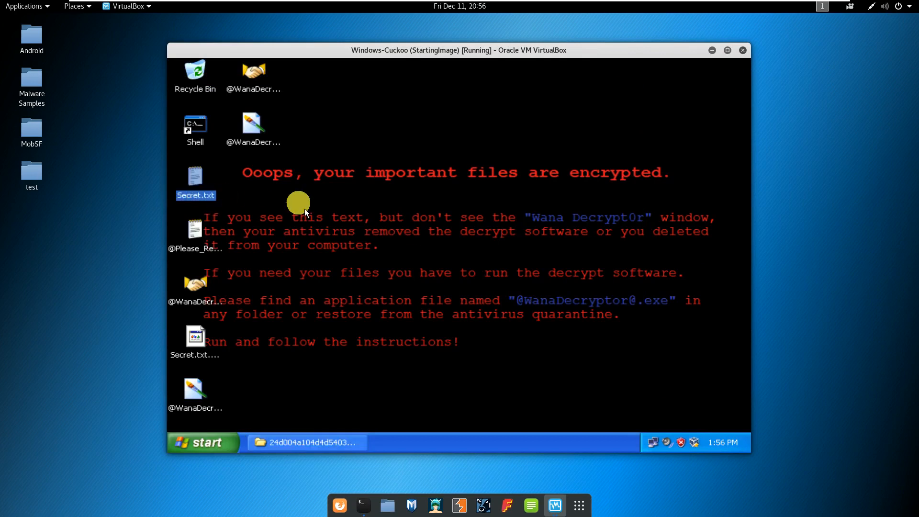
{"action": "double_click", "coordinate": [209, 187]}
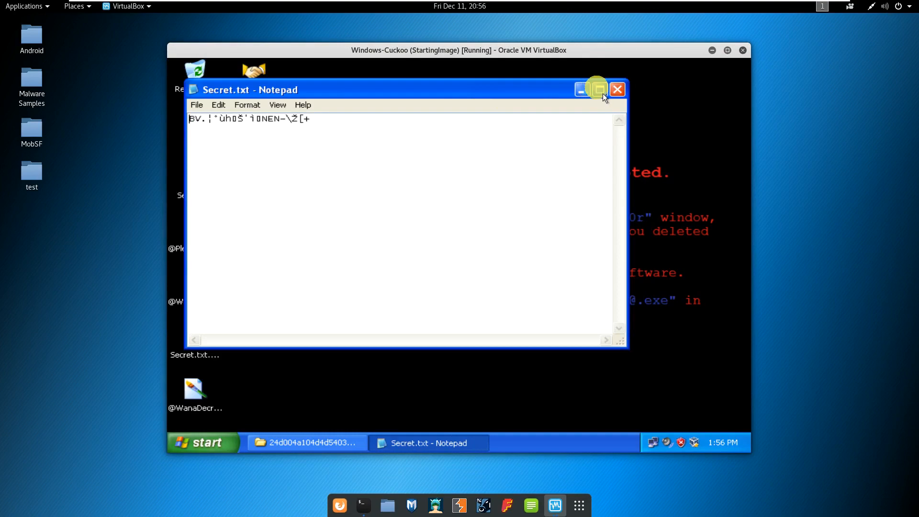
{"action": "left_click", "coordinate": [617, 90]}
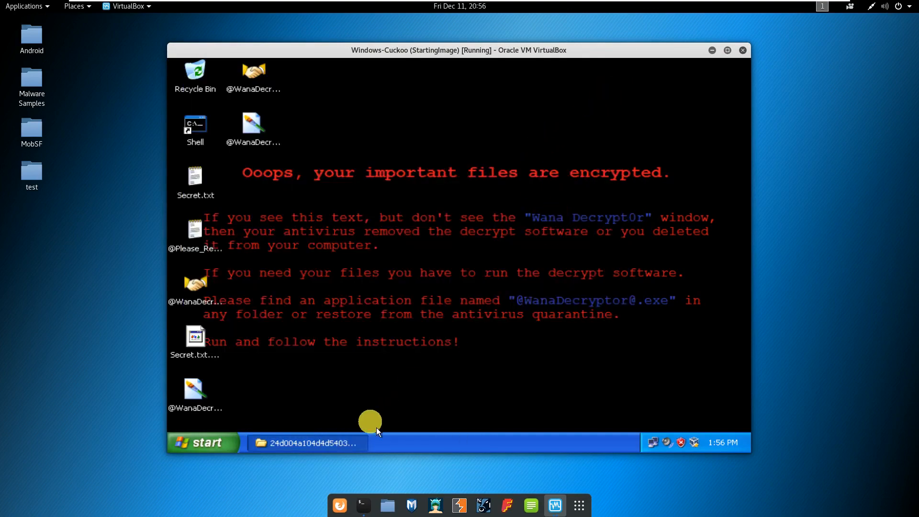
{"action": "left_click", "coordinate": [344, 449]}
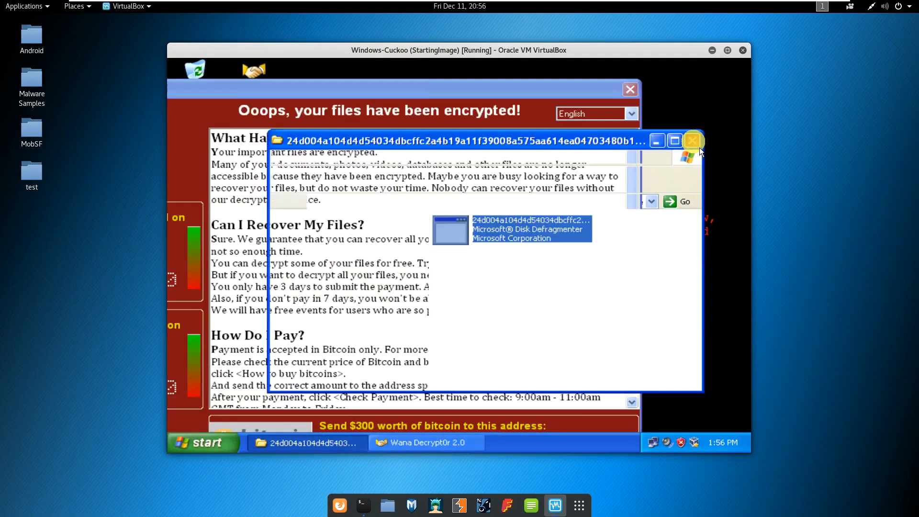
{"action": "left_click", "coordinate": [694, 138]}
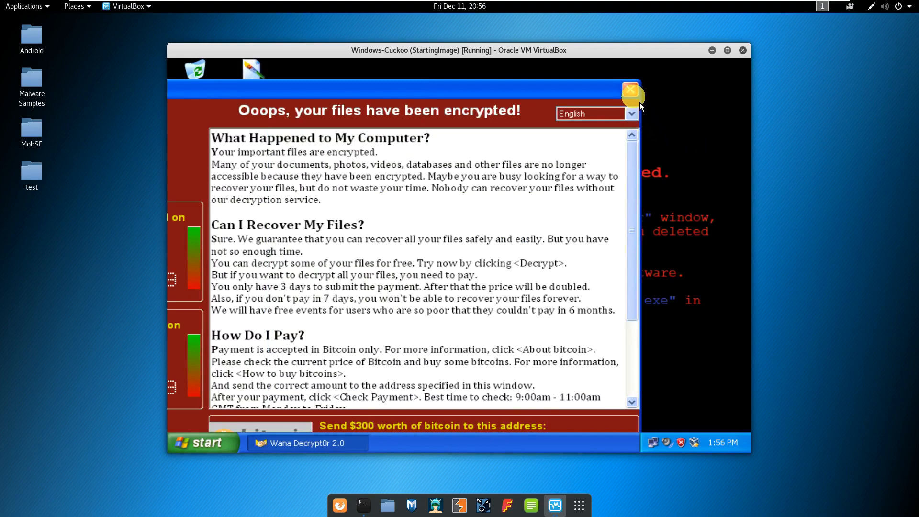
Power off the XP guest via Start > Turn Off Computer > Turn Off, after one cancelled attempt.
{"action": "left_click", "coordinate": [204, 451]}
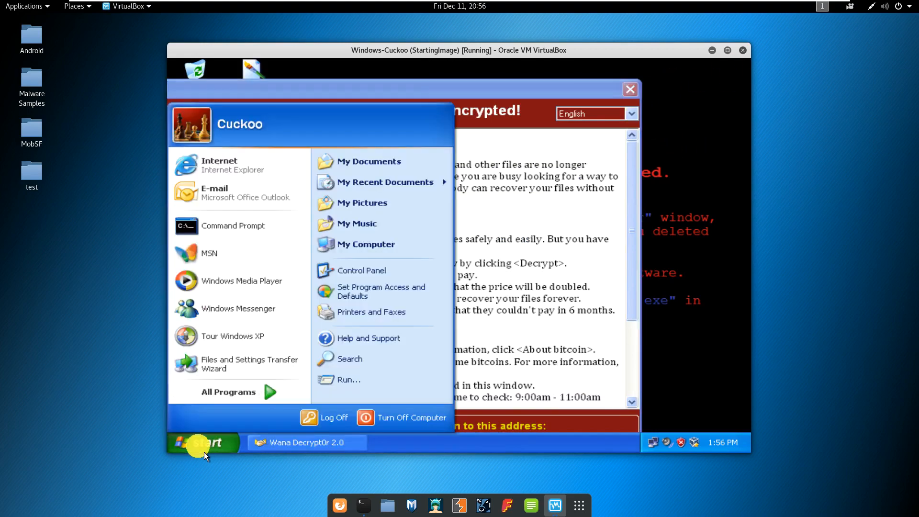
{"action": "left_click", "coordinate": [379, 424]}
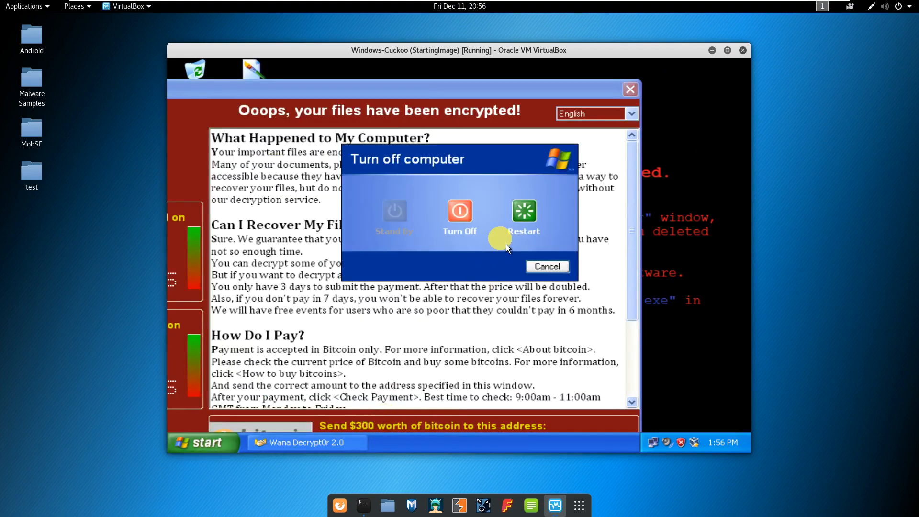
{"action": "left_click", "coordinate": [548, 268]}
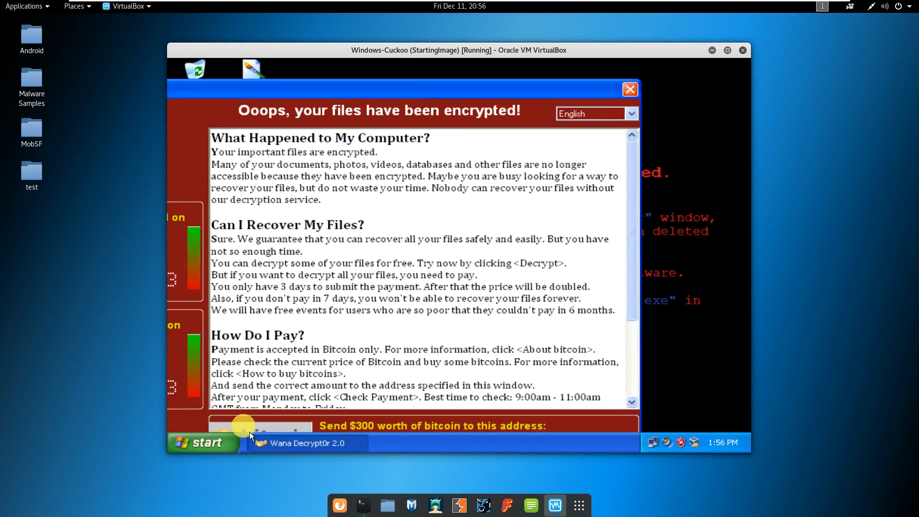
{"action": "left_click", "coordinate": [223, 447]}
{"action": "left_click", "coordinate": [431, 418]}
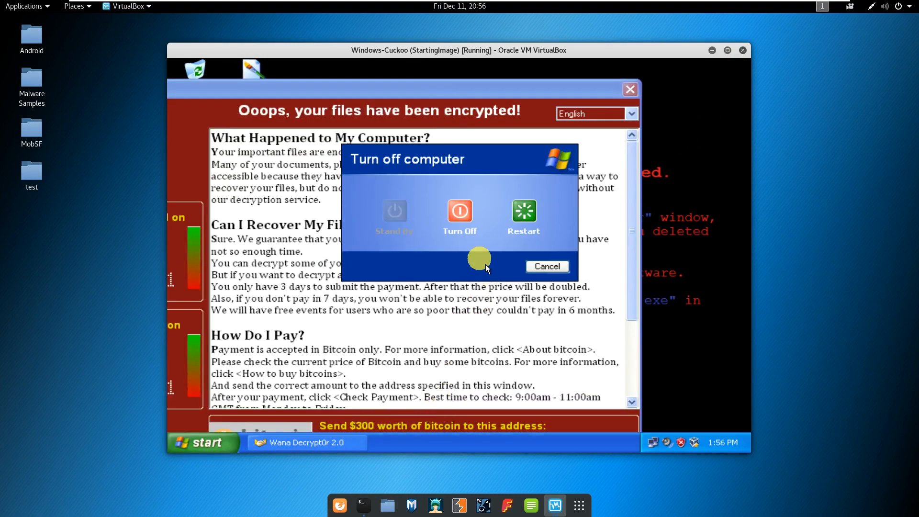
{"action": "left_click", "coordinate": [465, 224]}
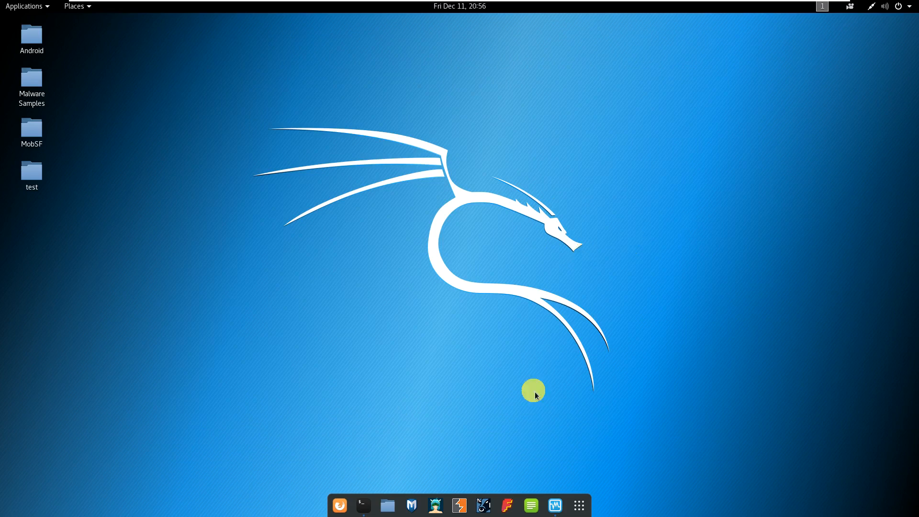
Launch the Files manager, and open a terminal but close it without running anything.
{"action": "left_click", "coordinate": [387, 505]}
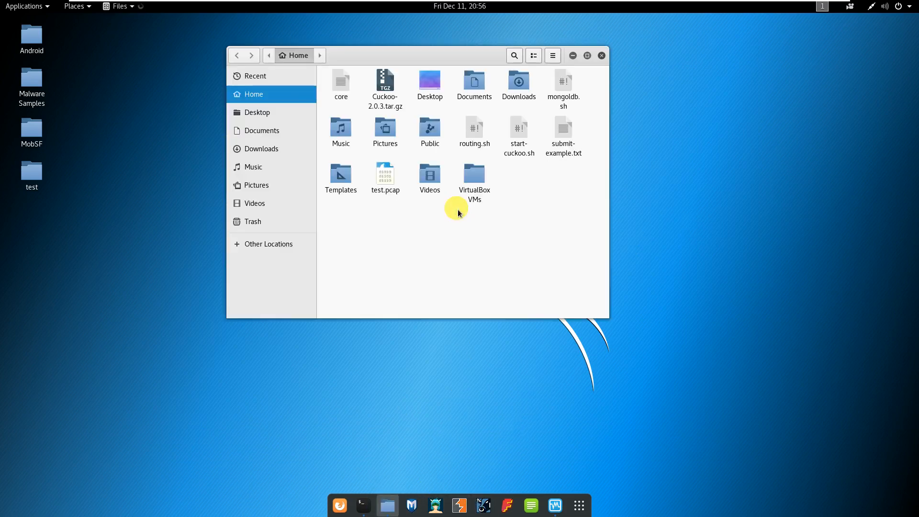
{"action": "left_click", "coordinate": [363, 505]}
{"action": "type", "text": "virtualbox"}
{"action": "key", "text": "Return"}
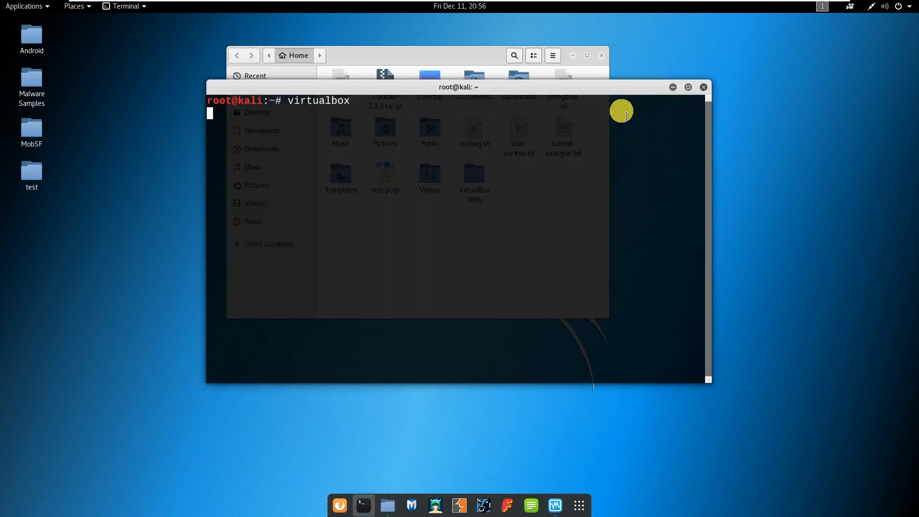
{"action": "left_click", "coordinate": [707, 89]}
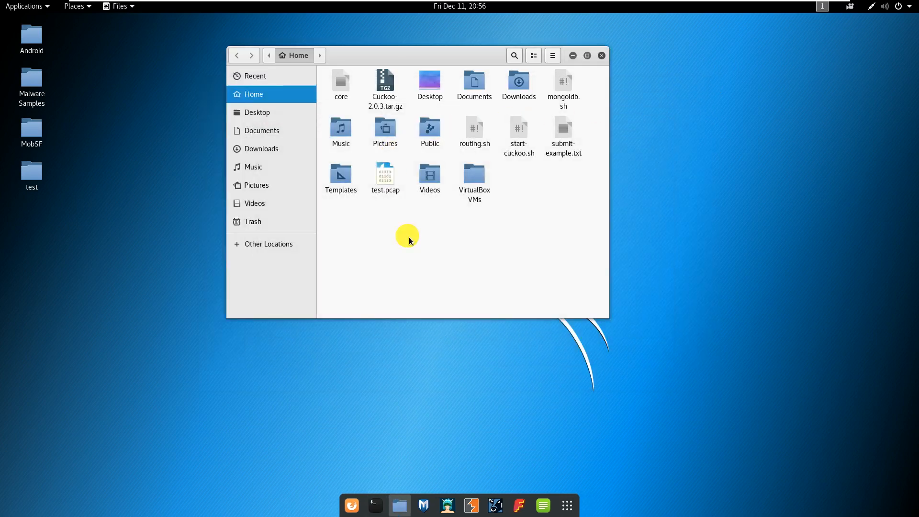
Browse Home > VirtualBox VMs > Windows-Cuckoo, select Windows-Cuckoo.vdi, and minimize the Kali VM.
{"action": "left_click", "coordinate": [261, 134]}
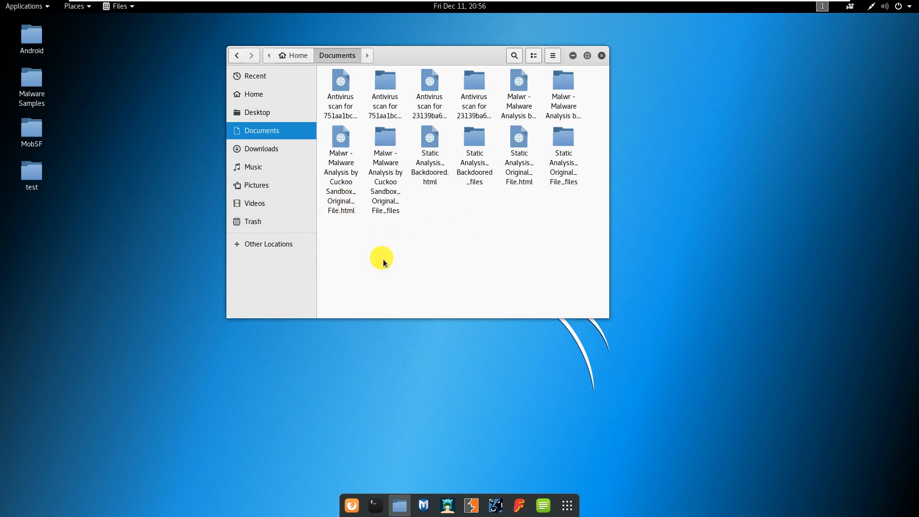
{"action": "left_click", "coordinate": [91, 134]}
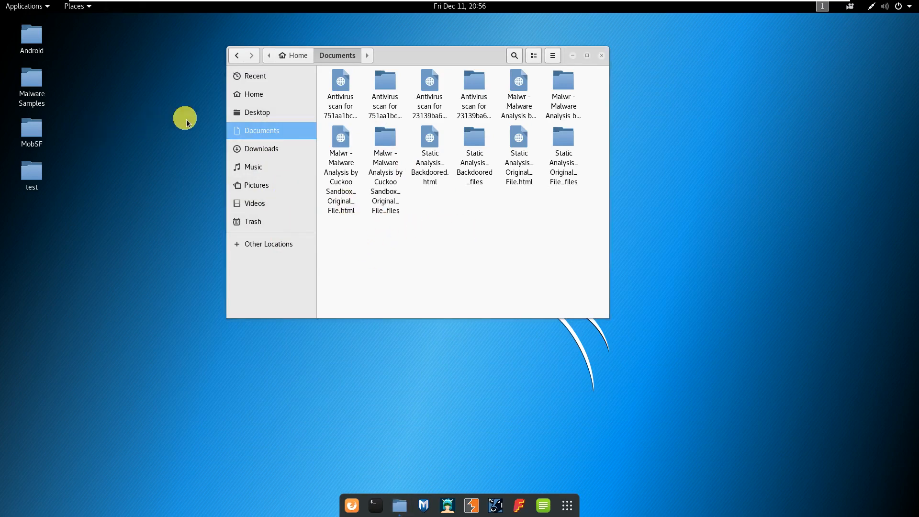
{"action": "left_click", "coordinate": [292, 59]}
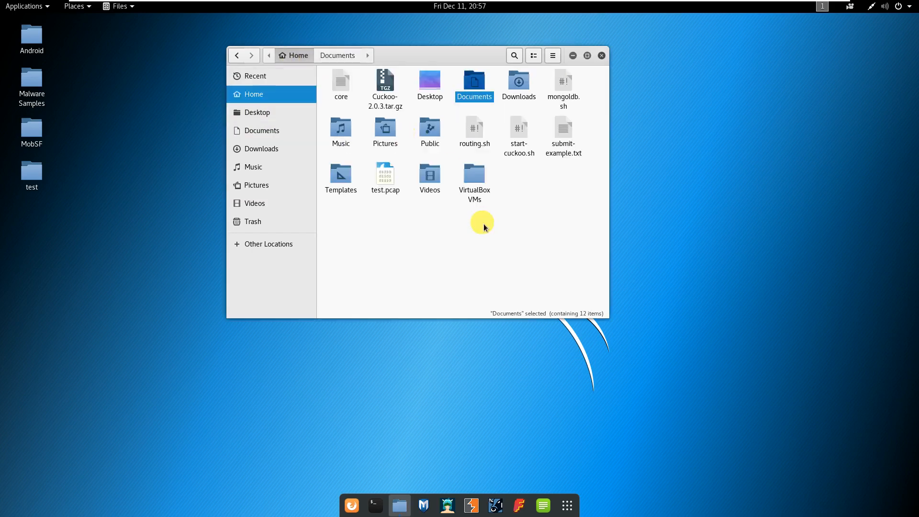
{"action": "double_click", "coordinate": [476, 179]}
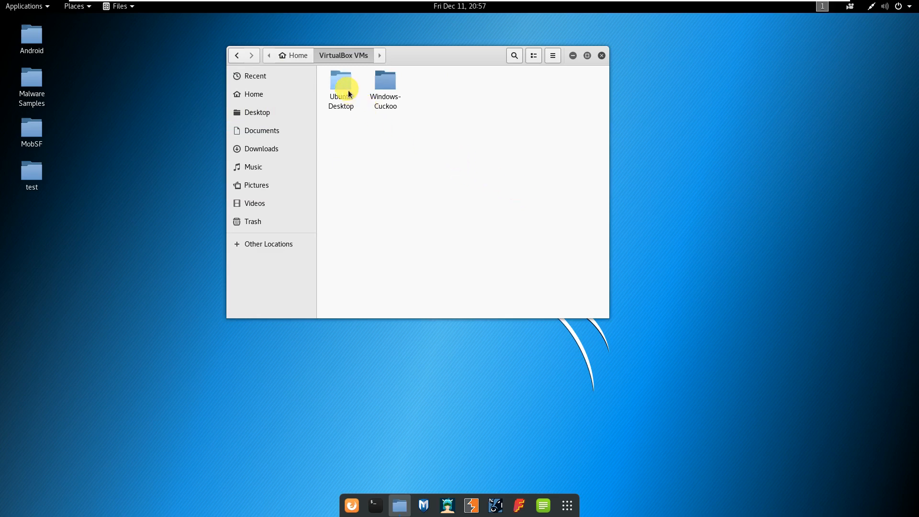
{"action": "double_click", "coordinate": [383, 90]}
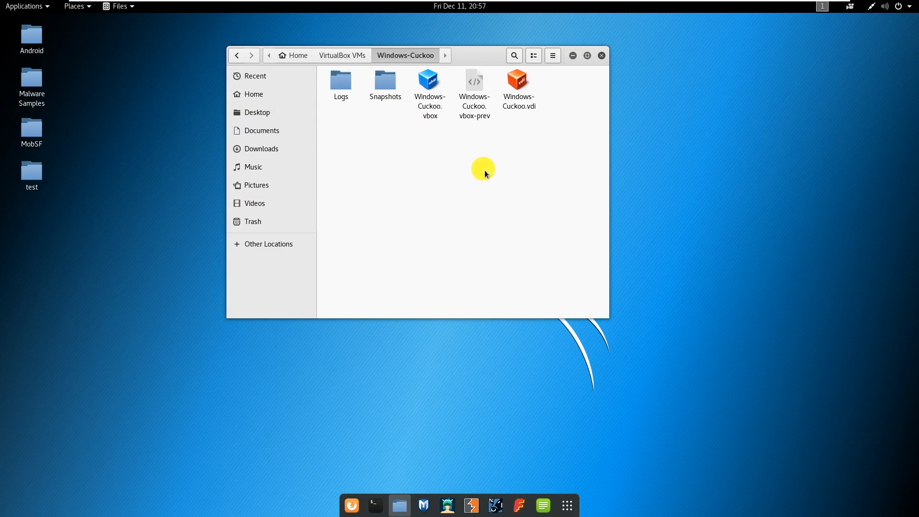
{"action": "left_click", "coordinate": [524, 105]}
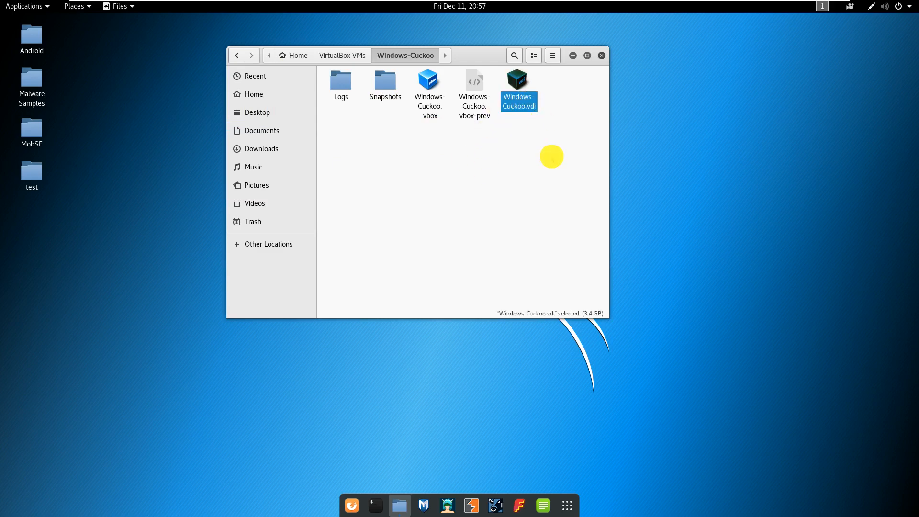
{"action": "left_click", "coordinate": [541, 130]}
{"action": "left_click", "coordinate": [529, 103]}
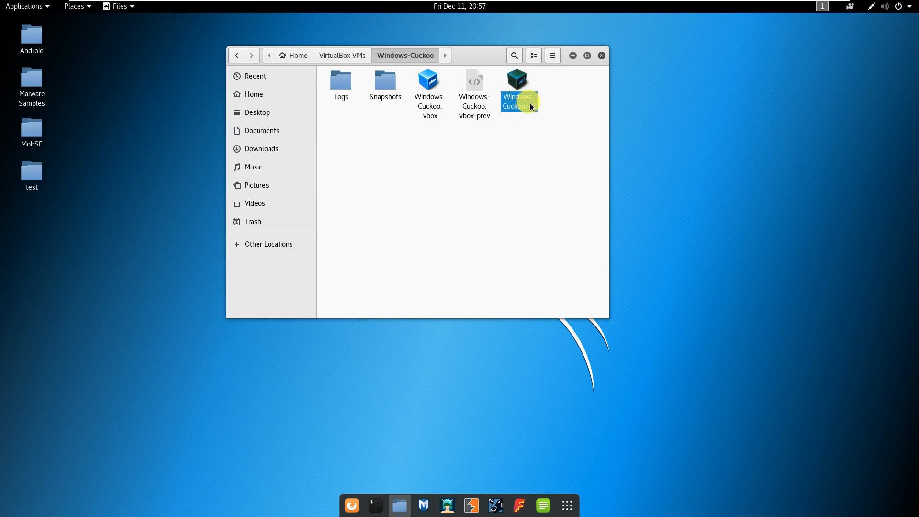
{"action": "mouse_move", "coordinate": [788, 13]}
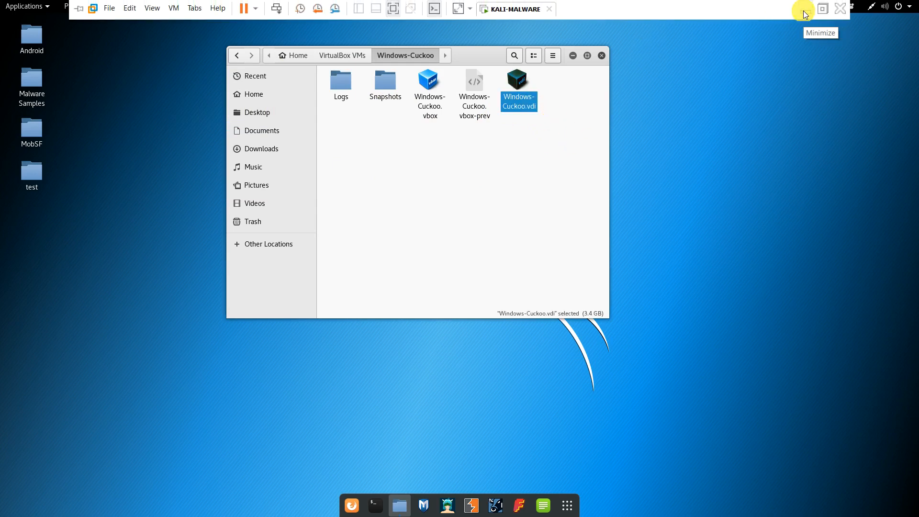
{"action": "left_click", "coordinate": [804, 14]}
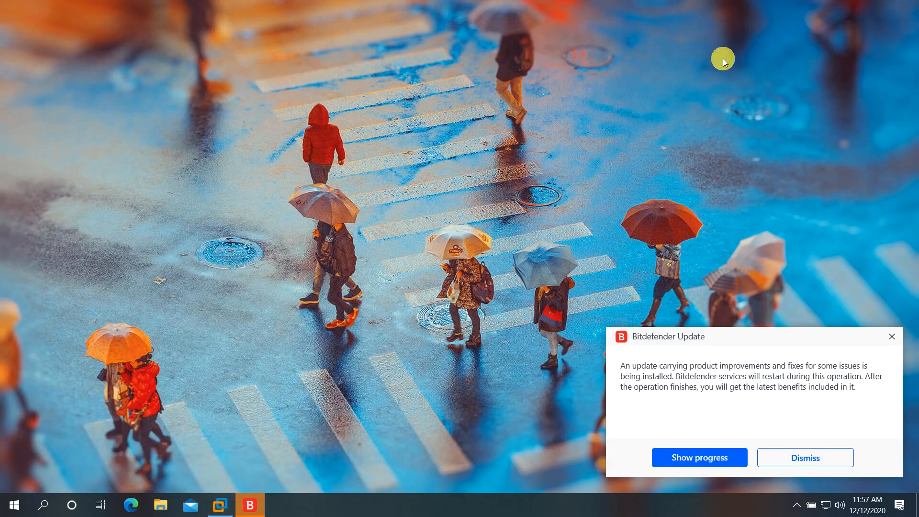
Dismiss the Bitdefender notice and open D:\temp in File Explorer.
{"action": "left_click", "coordinate": [822, 465]}
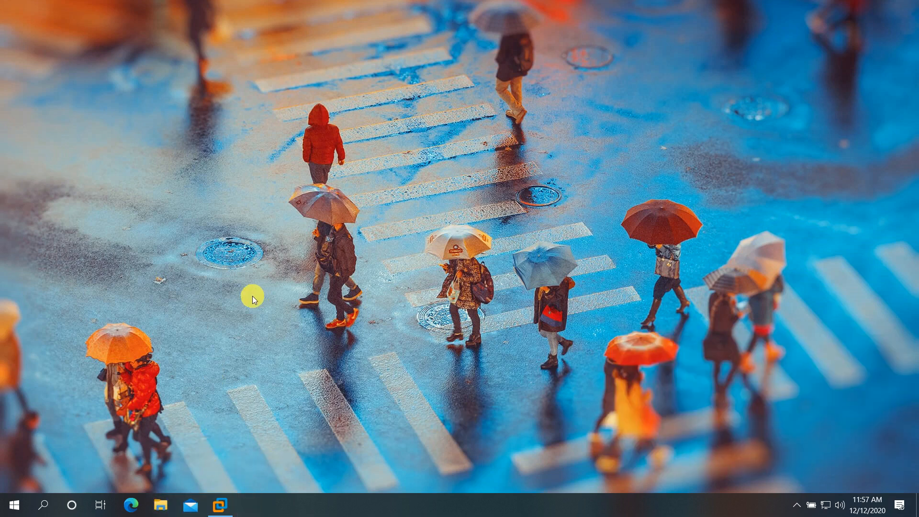
{"action": "key", "text": "super+e"}
{"action": "left_click", "coordinate": [62, 293]}
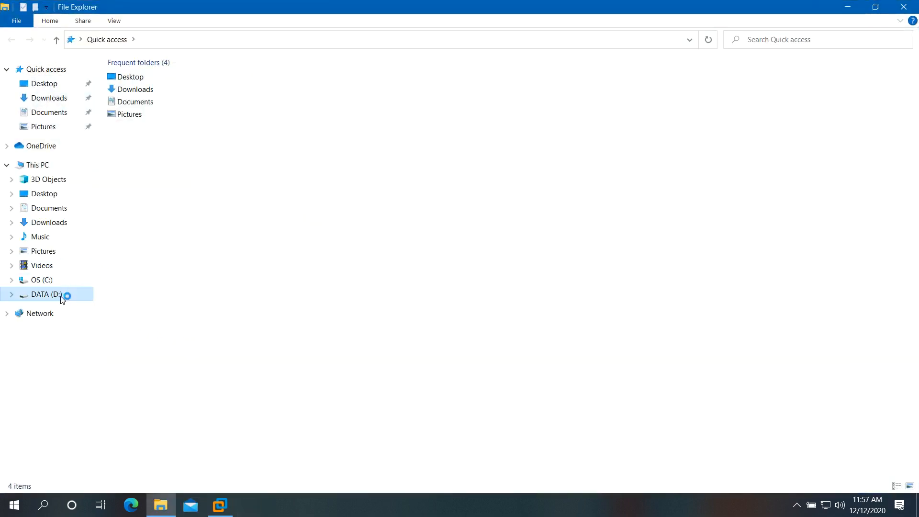
{"action": "right_click", "coordinate": [144, 281]}
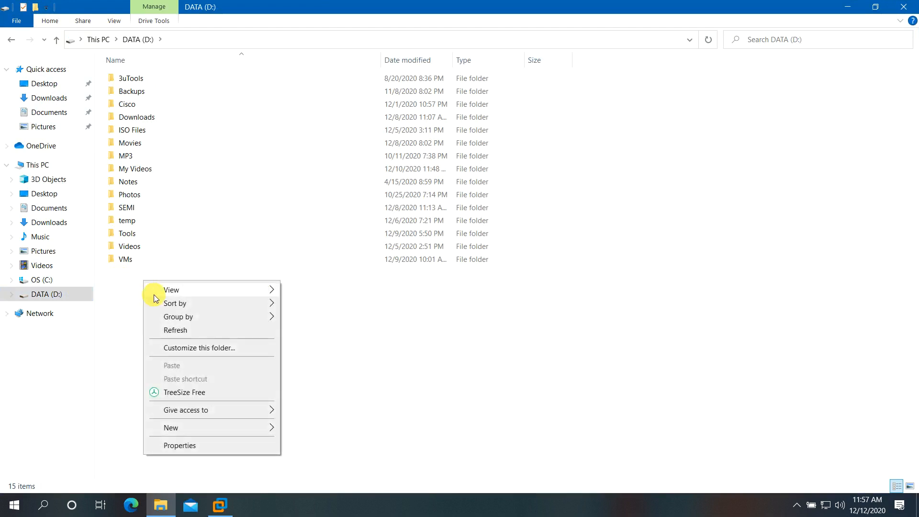
{"action": "left_click", "coordinate": [127, 221]}
{"action": "double_click", "coordinate": [127, 221]}
Create a new folder named Malware inside temp and open it.
{"action": "right_click", "coordinate": [570, 190]}
{"action": "mouse_move", "coordinate": [617, 334]}
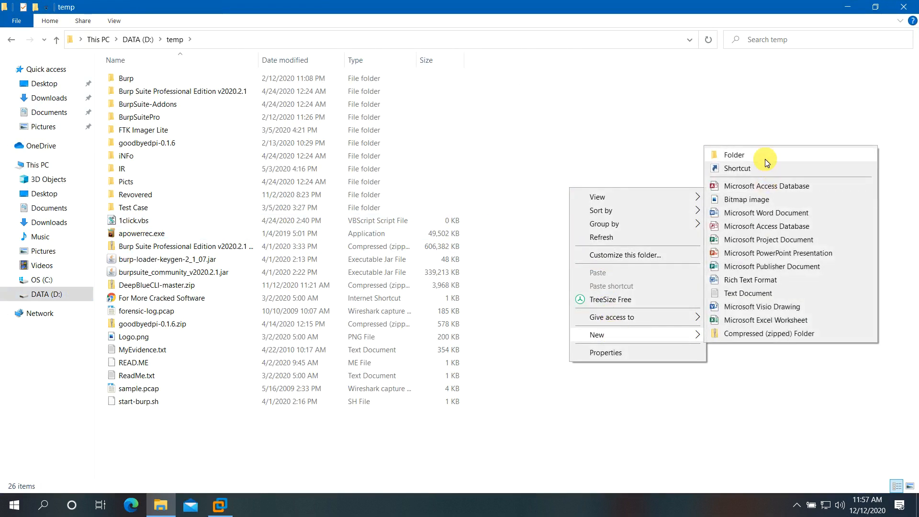
{"action": "left_click", "coordinate": [764, 159]}
{"action": "type", "text": "Malware"}
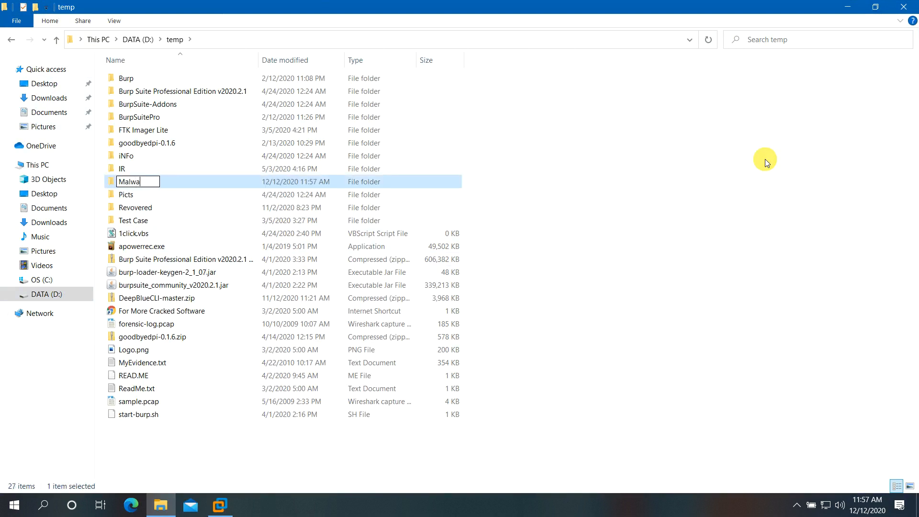
{"action": "key", "text": "Return"}
{"action": "key", "text": "Return"}
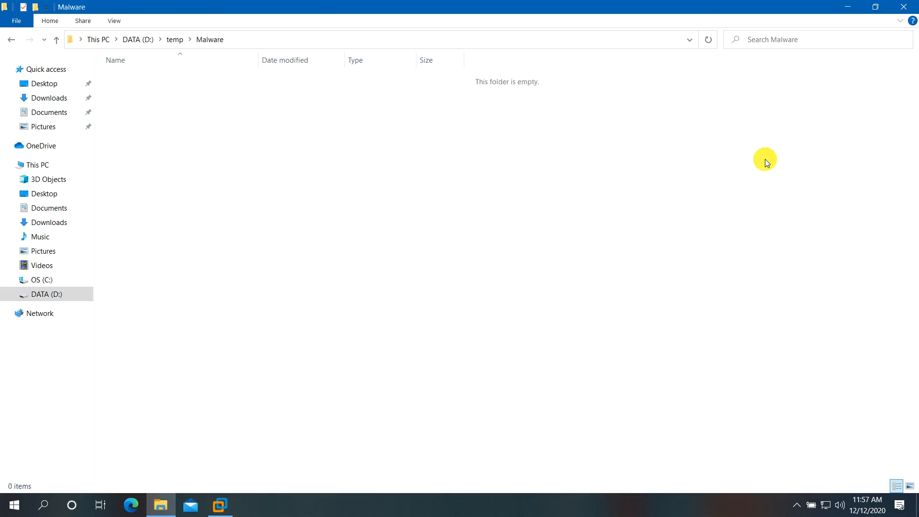
{"action": "left_click", "coordinate": [219, 510]}
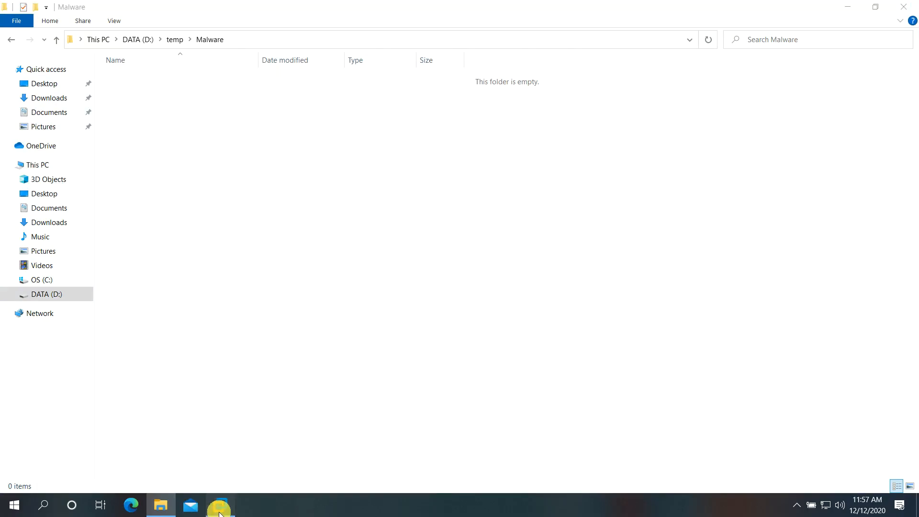
Copy Windows-Cuckoo.vdi in the Kali VM and paste it into the host's Malware folder.
{"action": "right_click", "coordinate": [516, 102]}
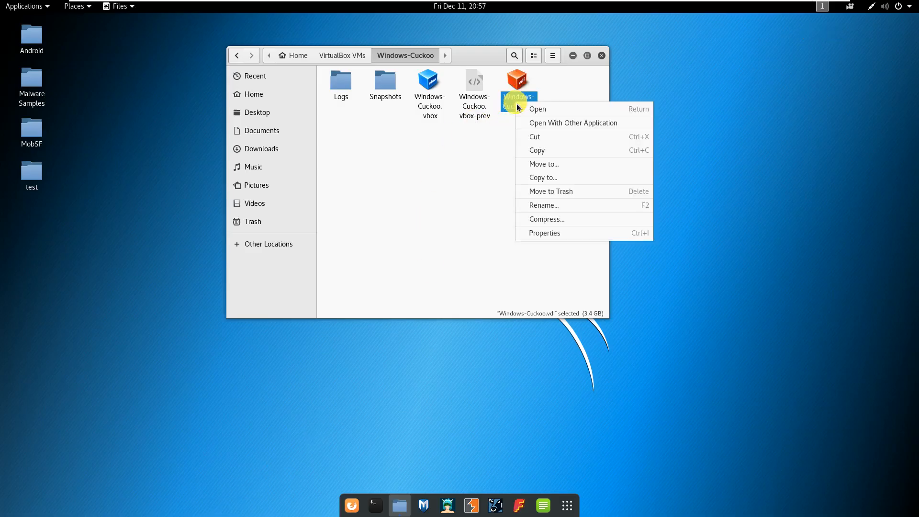
{"action": "left_click", "coordinate": [537, 151]}
{"action": "left_click", "coordinate": [806, 16]}
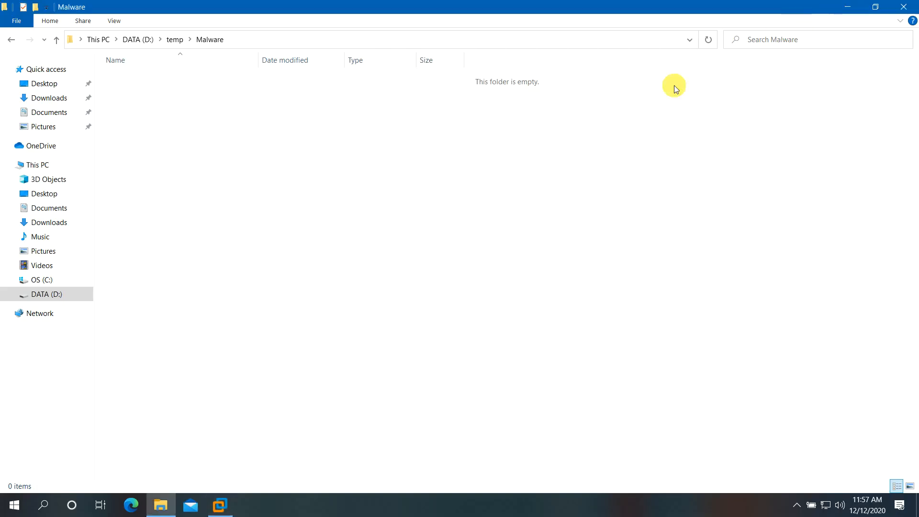
{"action": "left_click", "coordinate": [344, 268]}
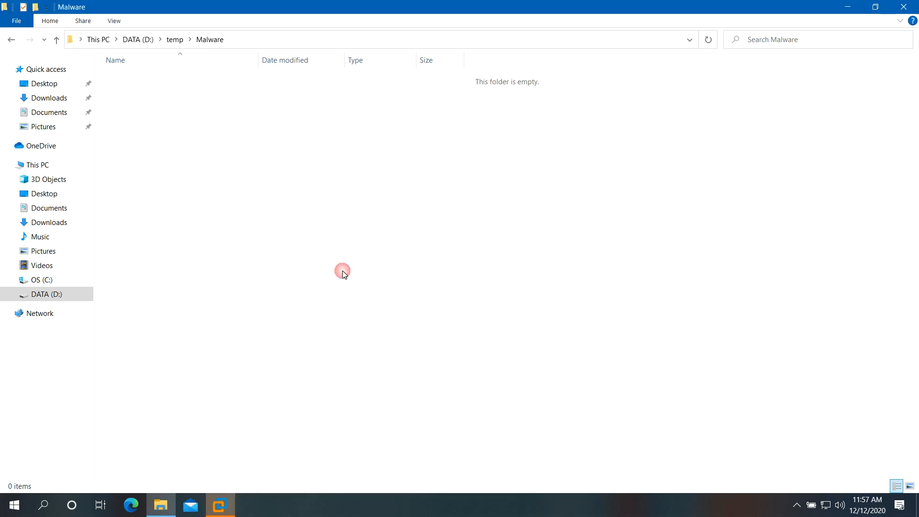
Wait for the copy to finish and confirm the 3.13 GB Windows-Cuckoo.vdi is in D:\temp\Malware.
{"action": "left_click", "coordinate": [220, 505]}
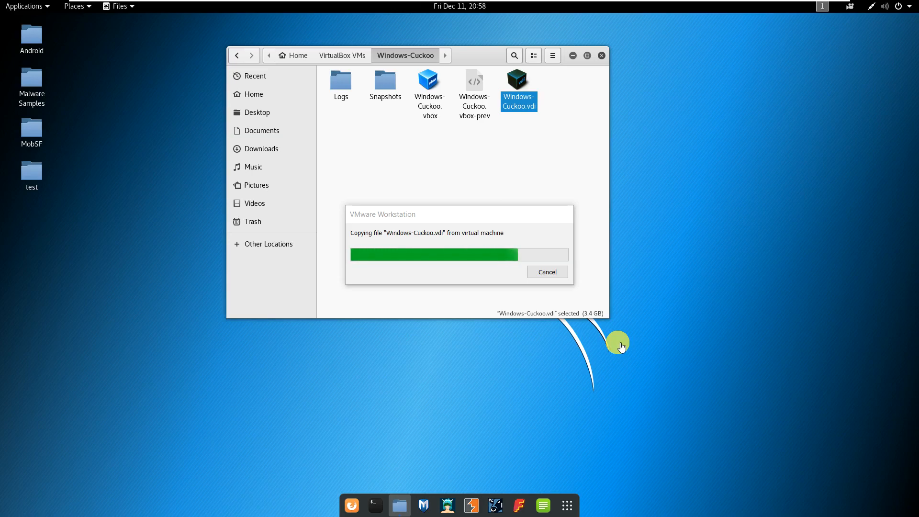
{"action": "left_click", "coordinate": [469, 218]}
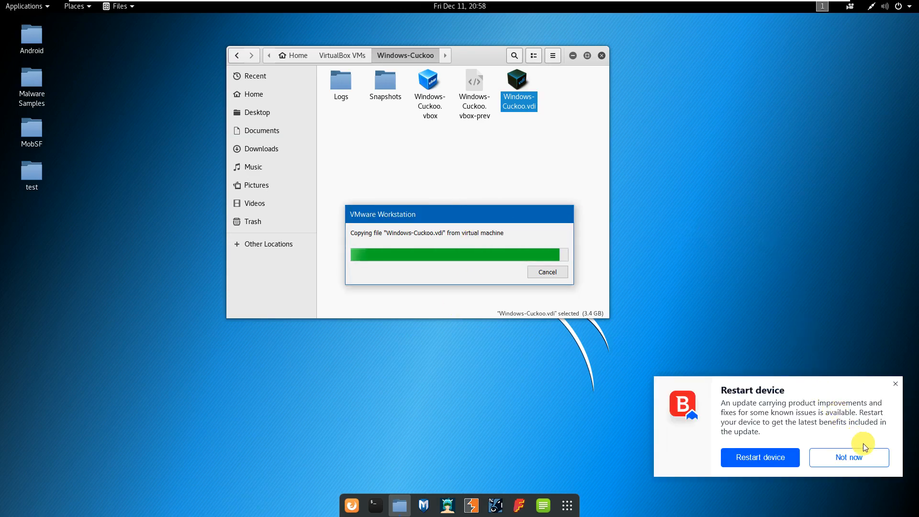
{"action": "left_click", "coordinate": [864, 464]}
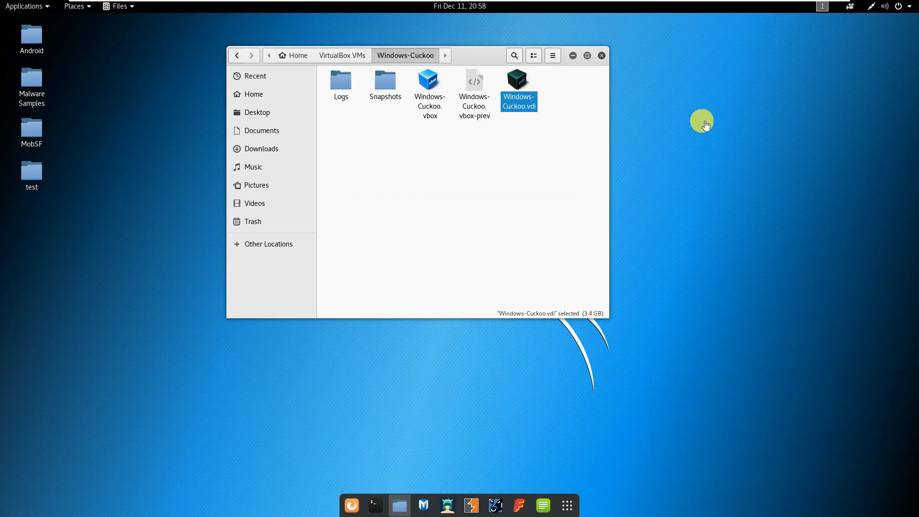
{"action": "left_click", "coordinate": [802, 7]}
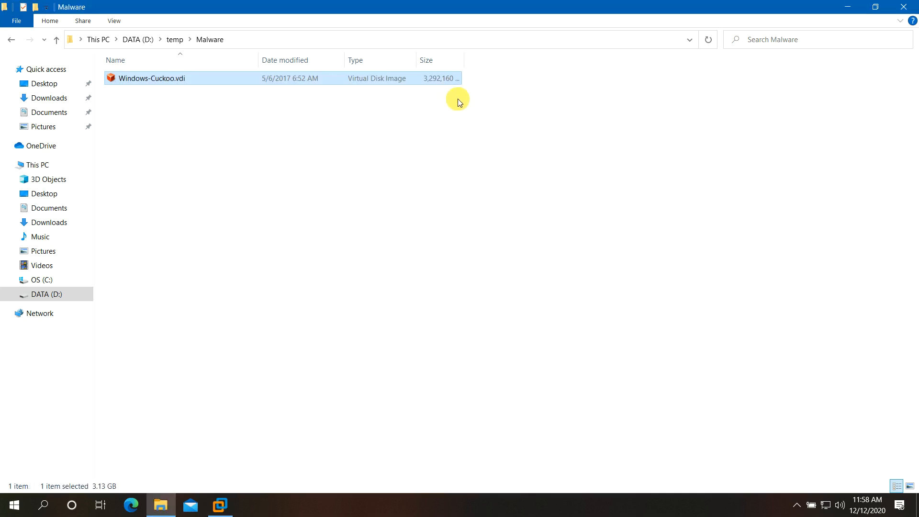
{"action": "left_click", "coordinate": [291, 156]}
{"action": "left_click", "coordinate": [194, 80]}
{"action": "left_click", "coordinate": [10, 507]}
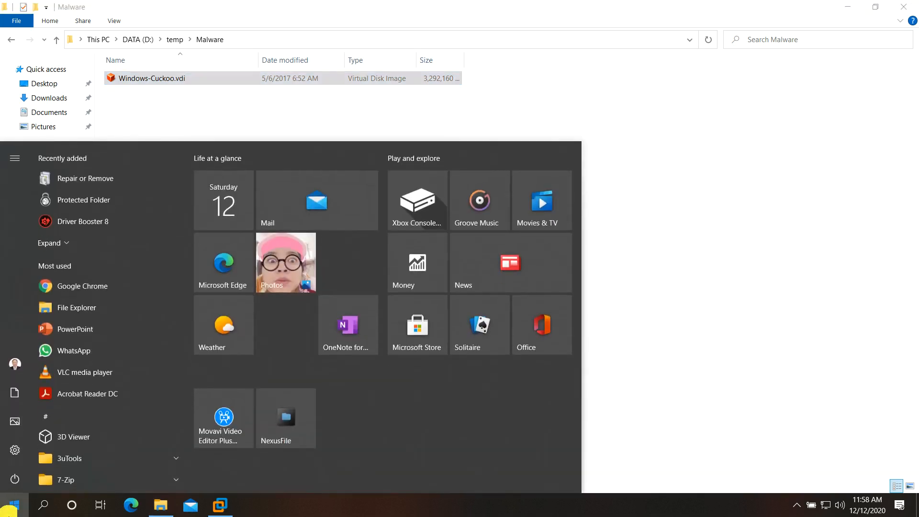
Search the Start menu for 'ste' and launch Stellar Data Recovery.
{"action": "type", "text": "ste"}
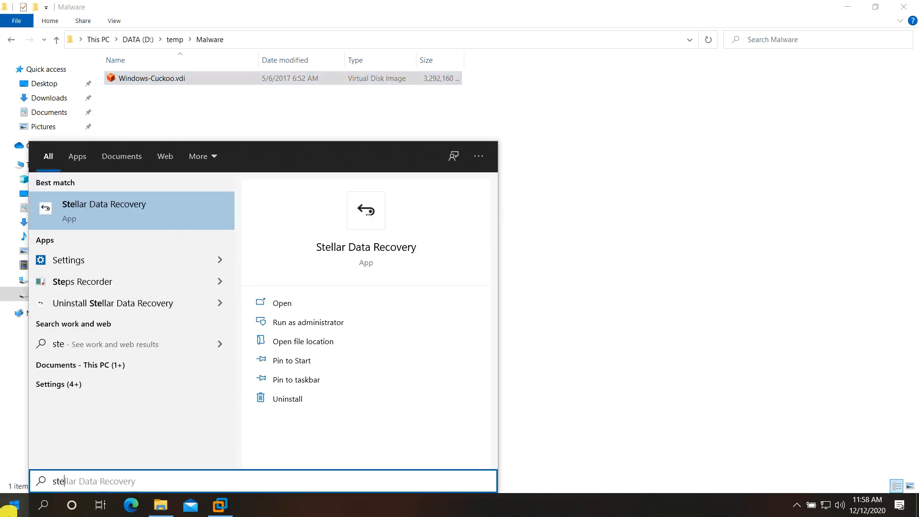
{"action": "key", "text": "Return"}
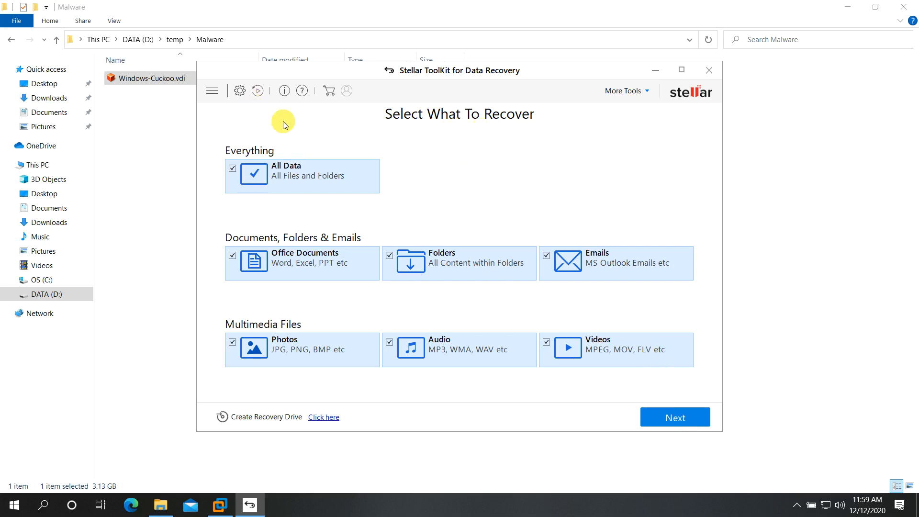
Continue past Select What To Recover, tick Virtual Machine Recovery under Other Locations, and proceed with Scan.
{"action": "left_click", "coordinate": [672, 416]}
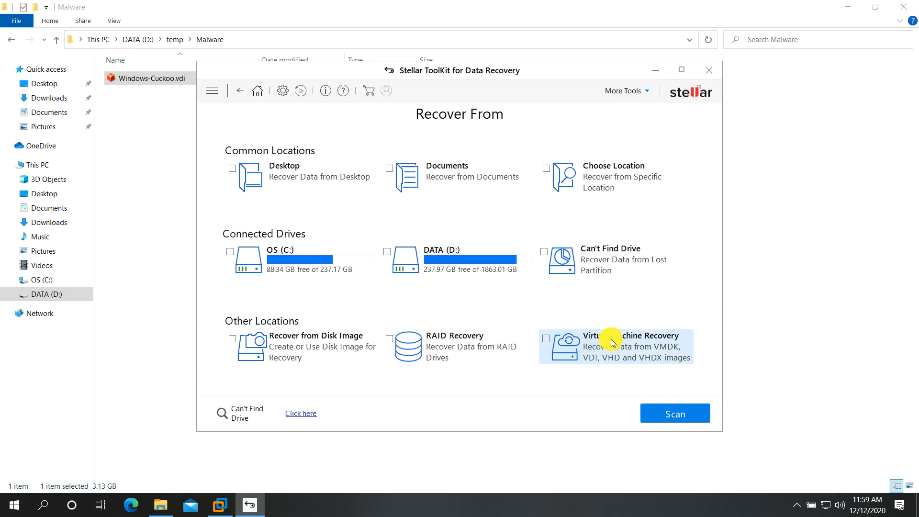
{"action": "left_click", "coordinate": [544, 342]}
{"action": "left_click", "coordinate": [665, 414]}
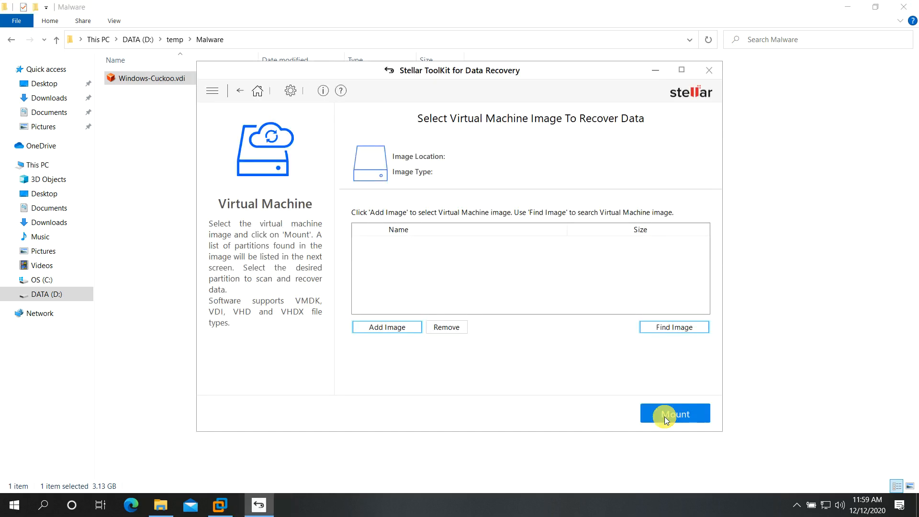
Add Windows-Cuckoo.vdi from D:\temp\Malware as the image and mount it.
{"action": "left_click", "coordinate": [400, 326]}
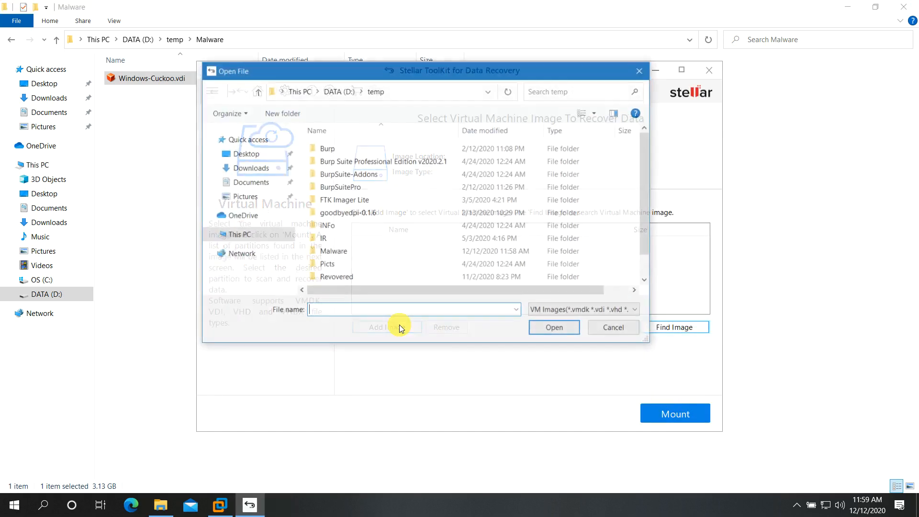
{"action": "left_click", "coordinate": [246, 38]}
{"action": "key", "text": "ctrl+c"}
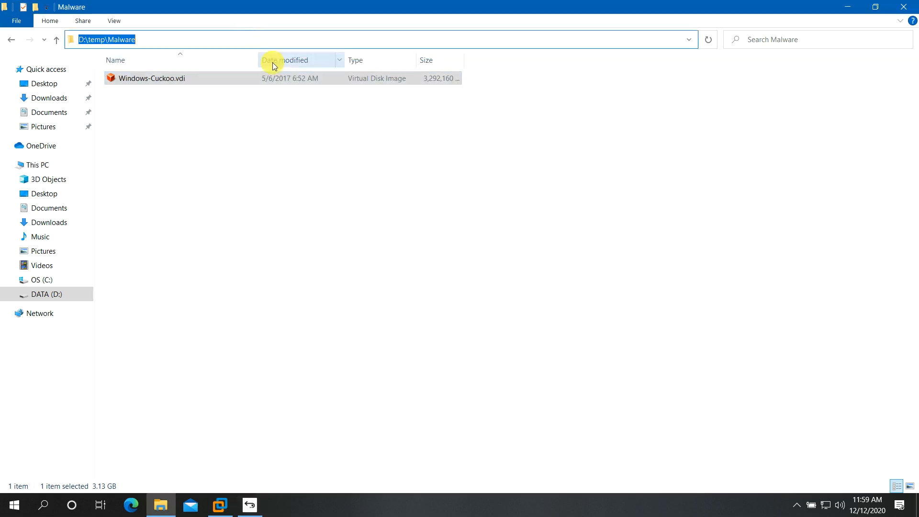
{"action": "left_click", "coordinate": [848, 7]}
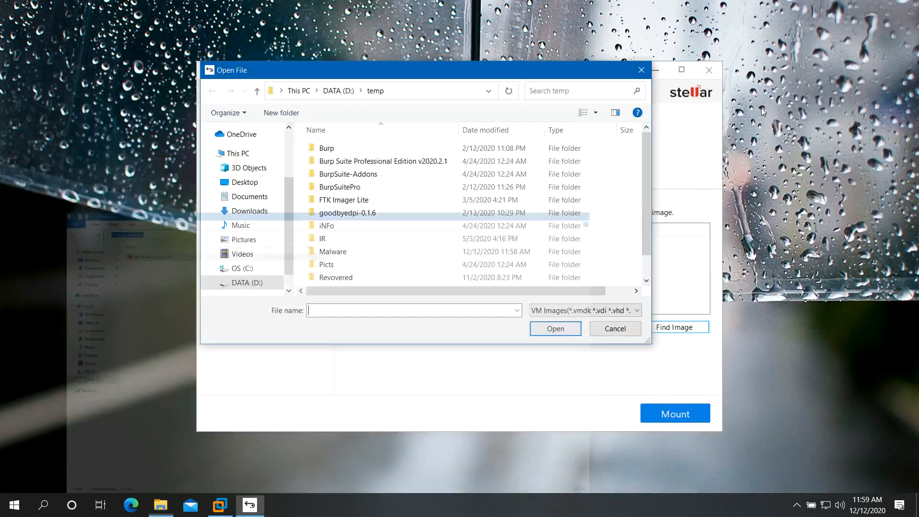
{"action": "key", "text": "ctrl+v"}
{"action": "key", "text": "Return"}
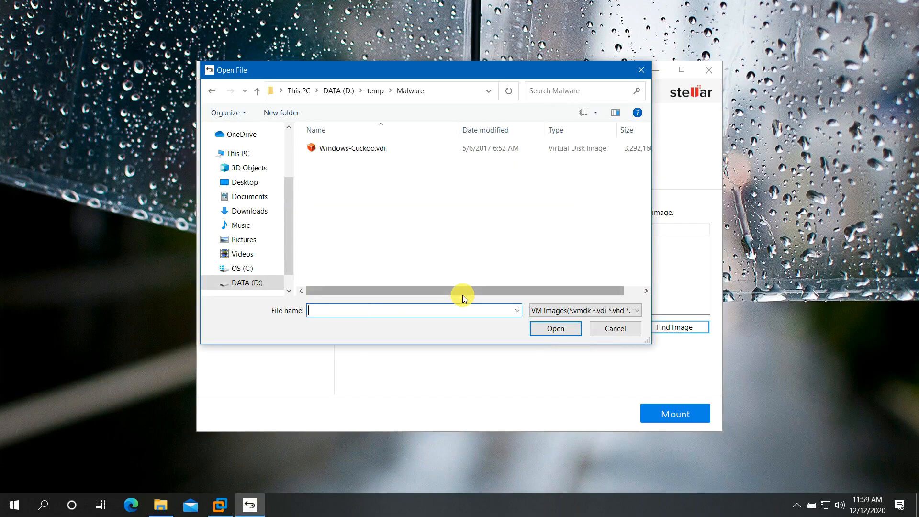
{"action": "left_click", "coordinate": [347, 146]}
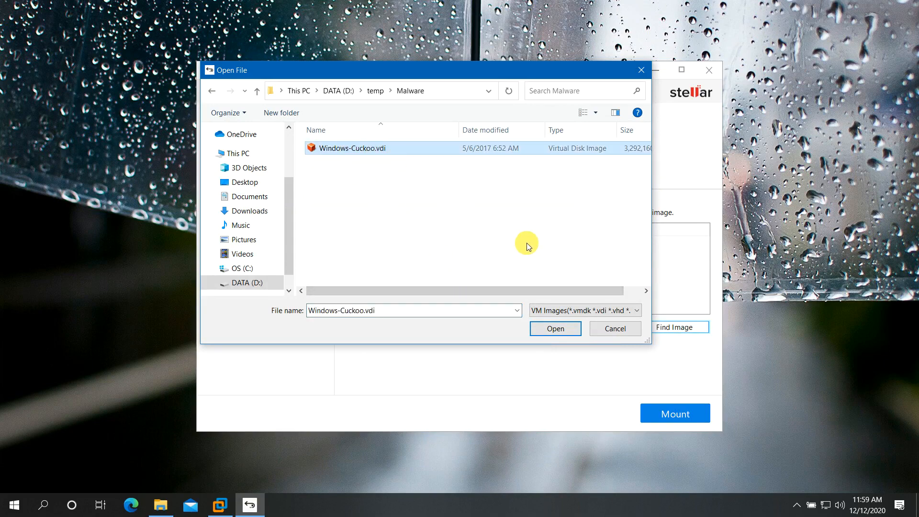
{"action": "left_click", "coordinate": [564, 328]}
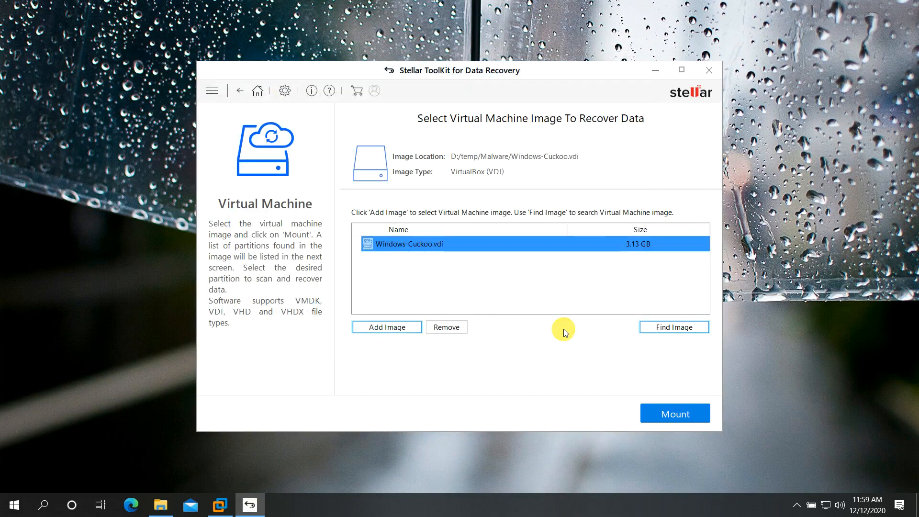
{"action": "left_click", "coordinate": [669, 413]}
{"action": "left_click", "coordinate": [668, 413]}
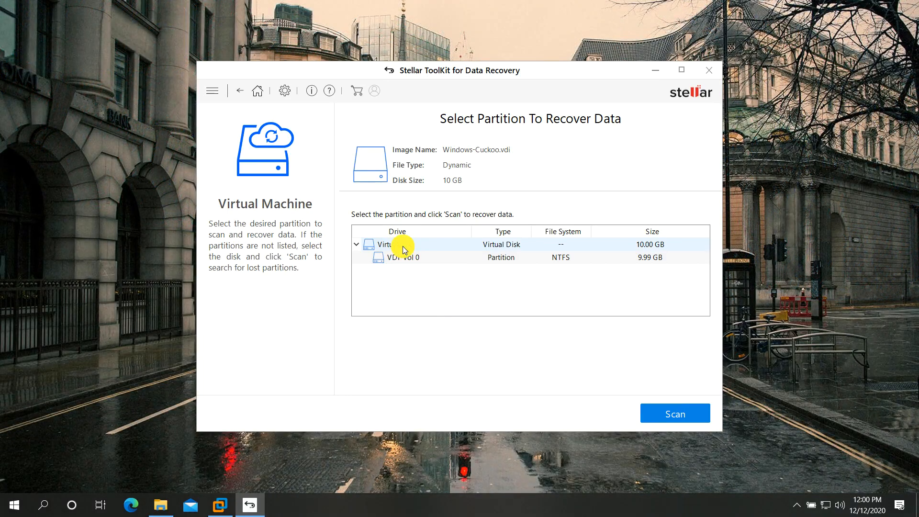
Search the VirtualBox disk for partitions, then scan the Std Vol 1 partition for recoverable files.
{"action": "left_click", "coordinate": [403, 246]}
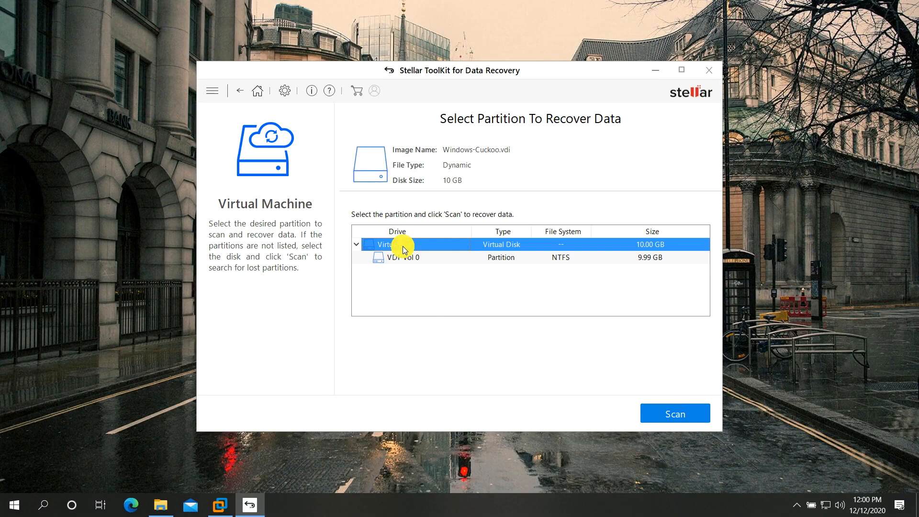
{"action": "left_click", "coordinate": [680, 417]}
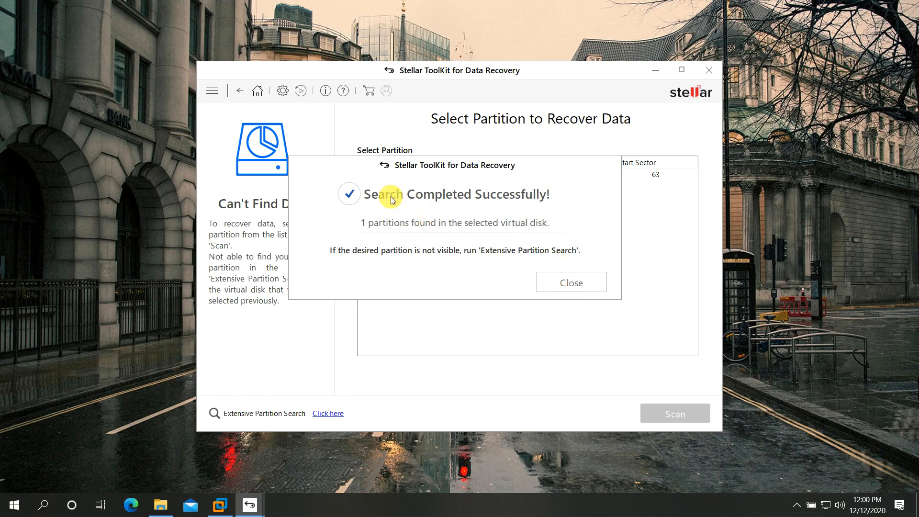
{"action": "left_click", "coordinate": [566, 283]}
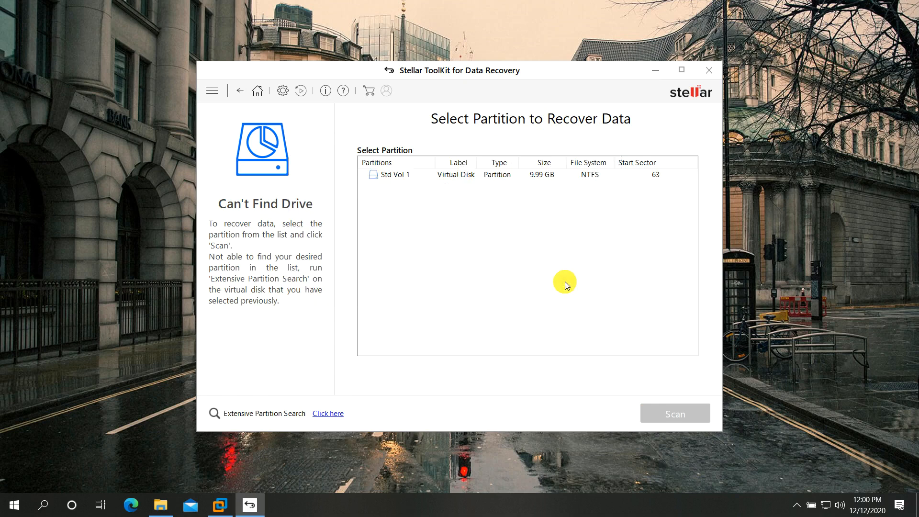
{"action": "left_click", "coordinate": [392, 178]}
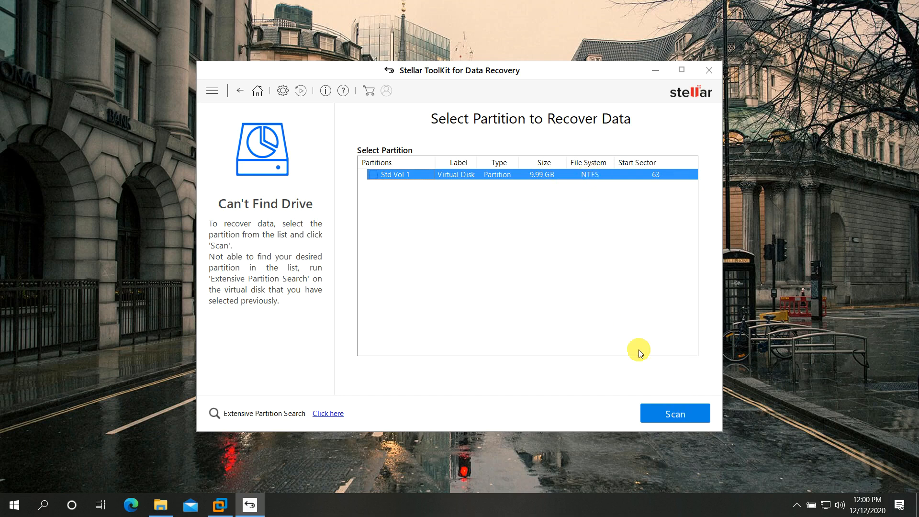
{"action": "left_click", "coordinate": [669, 410]}
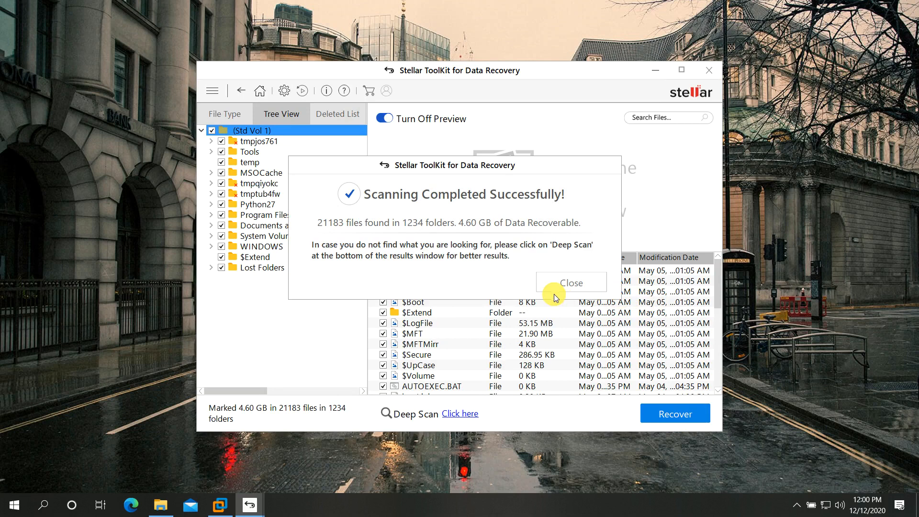
{"action": "left_click", "coordinate": [566, 282]}
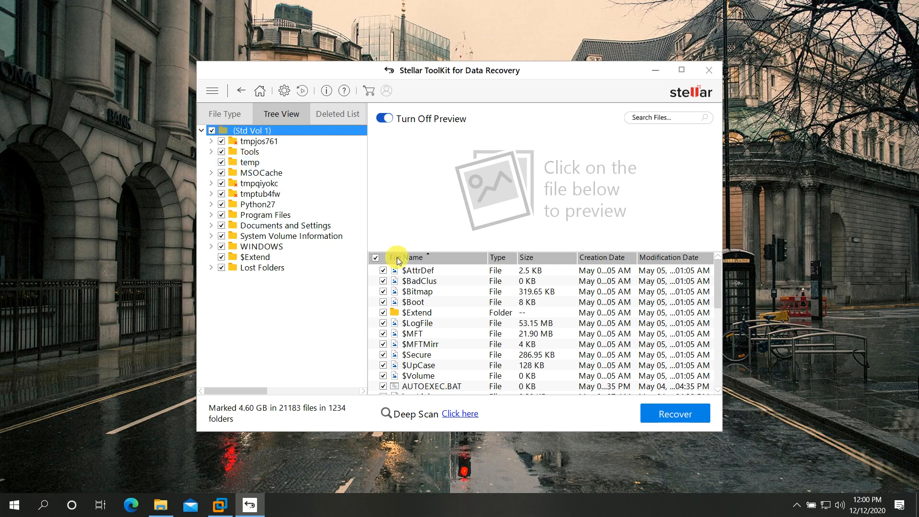
{"action": "left_click", "coordinate": [242, 113]}
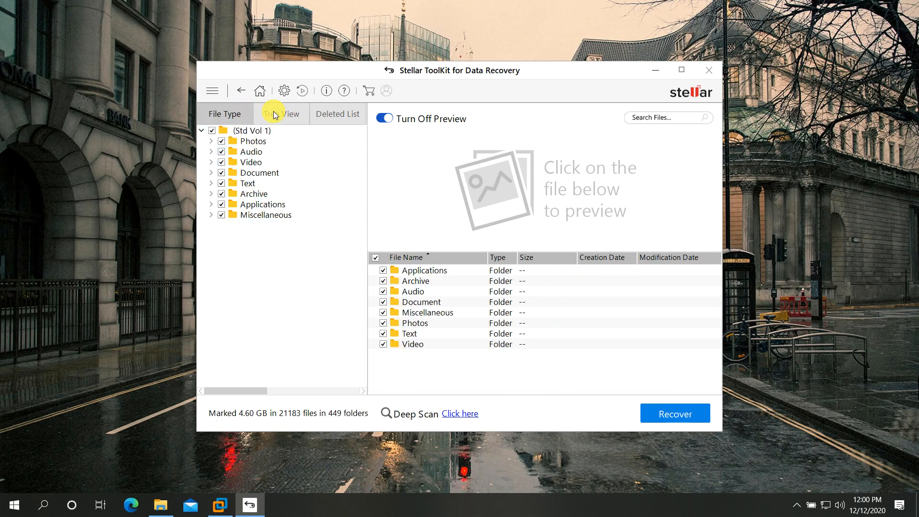
{"action": "left_click", "coordinate": [274, 111]}
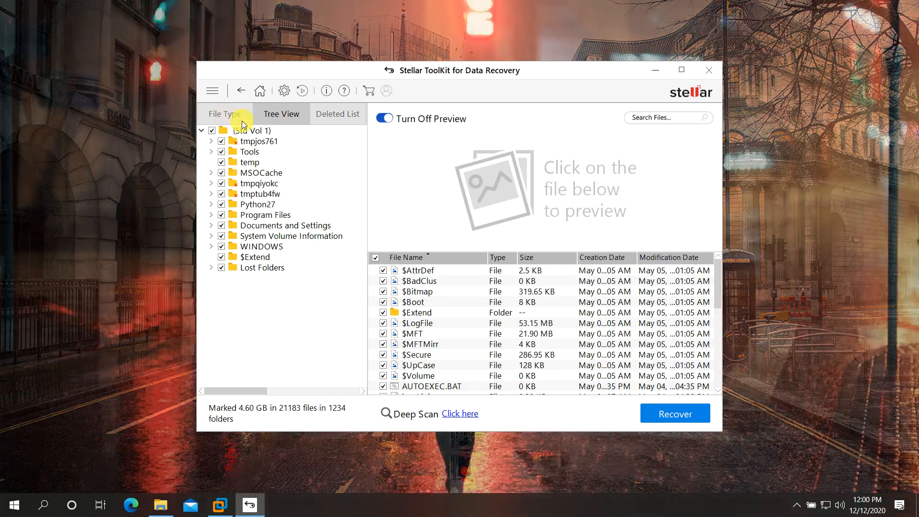
{"action": "left_click", "coordinate": [246, 130]}
{"action": "scroll", "coordinate": [415, 288], "scroll_direction": "down", "scroll_amount": 1}
{"action": "scroll", "coordinate": [414, 288], "scroll_direction": "down", "scroll_amount": 5}
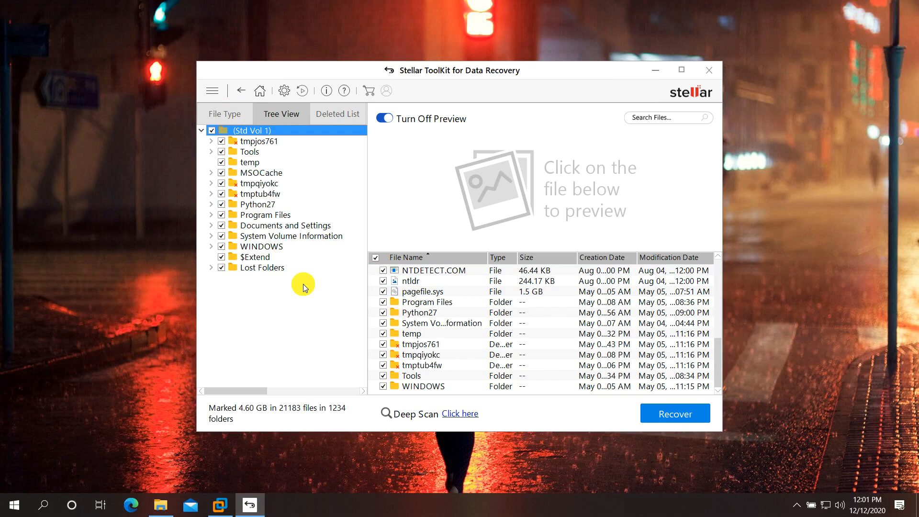
{"action": "double_click", "coordinate": [238, 154]}
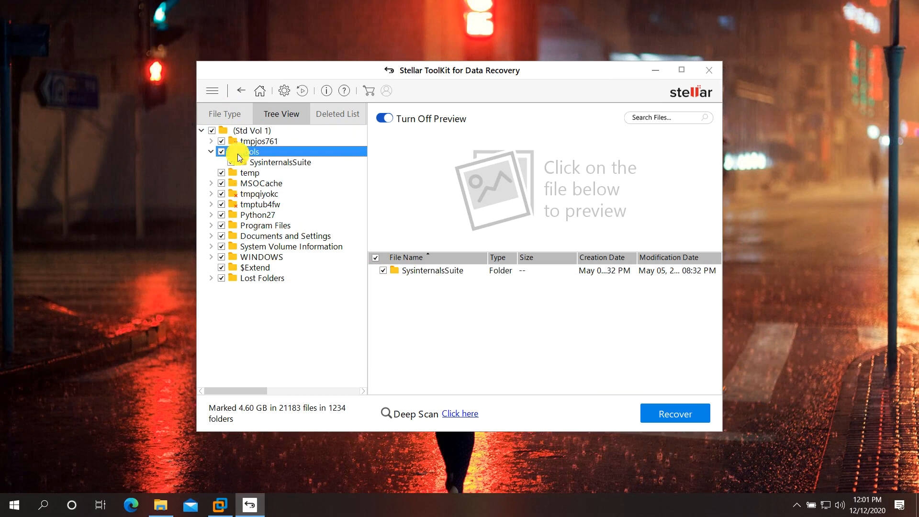
{"action": "left_click", "coordinate": [249, 175]}
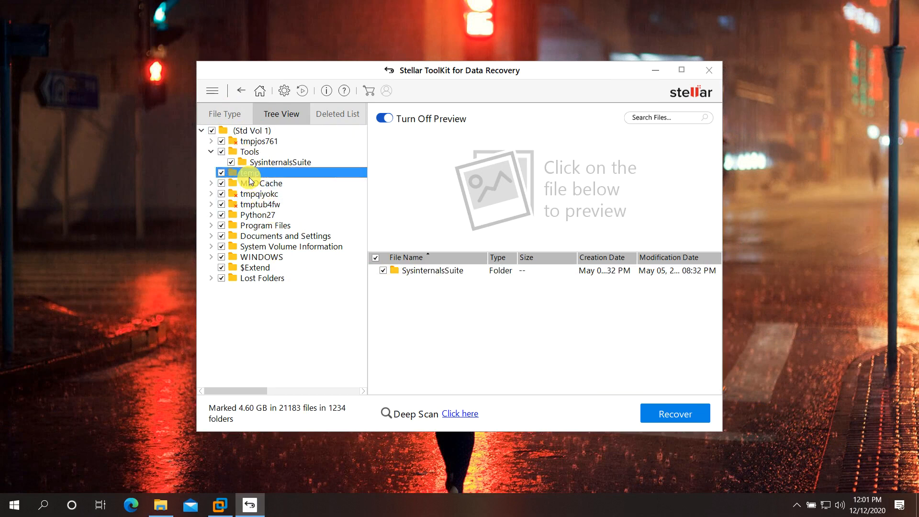
{"action": "left_click", "coordinate": [275, 239]}
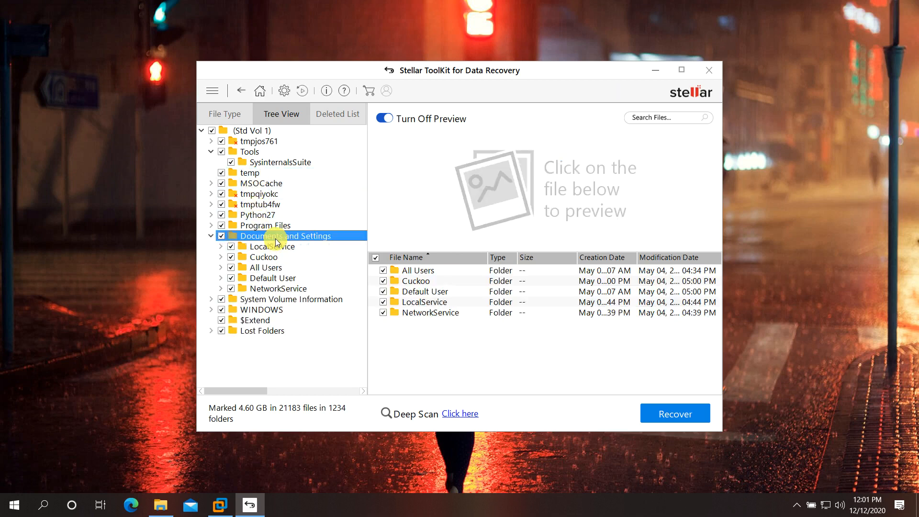
{"action": "left_click", "coordinate": [266, 257]}
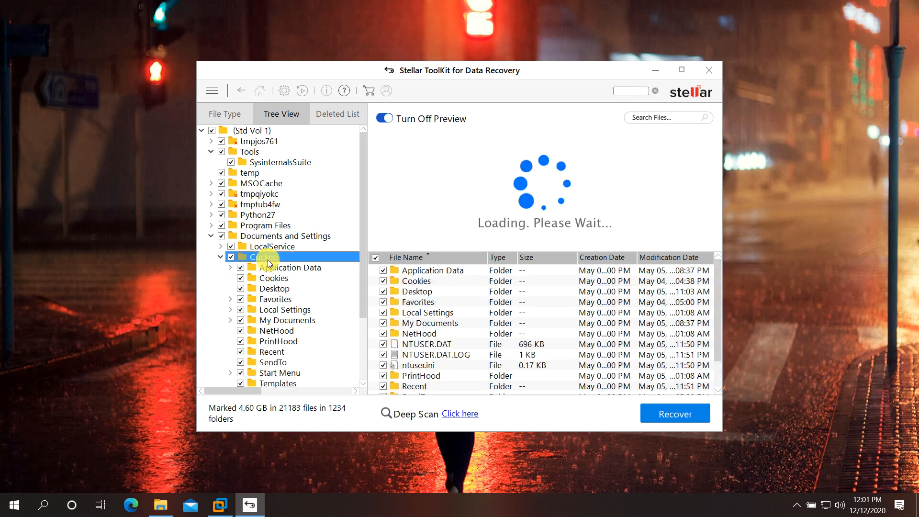
{"action": "scroll", "coordinate": [292, 234], "scroll_direction": "down", "scroll_amount": 2}
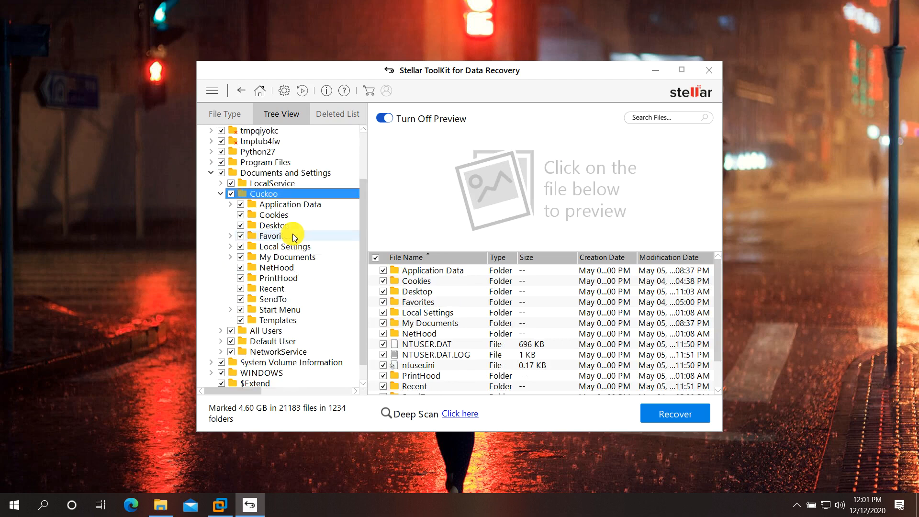
{"action": "scroll", "coordinate": [292, 234], "scroll_direction": "up", "scroll_amount": 2}
{"action": "left_click", "coordinate": [211, 236]}
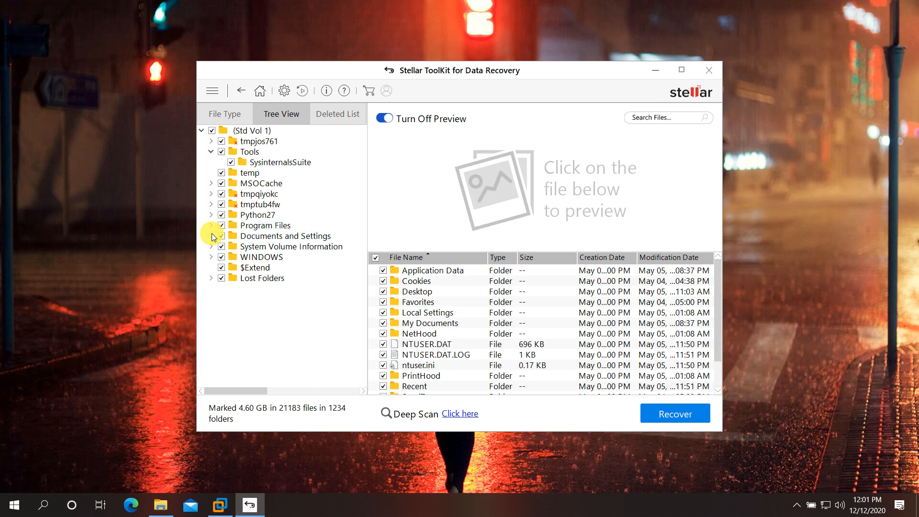
{"action": "left_click", "coordinate": [277, 131]}
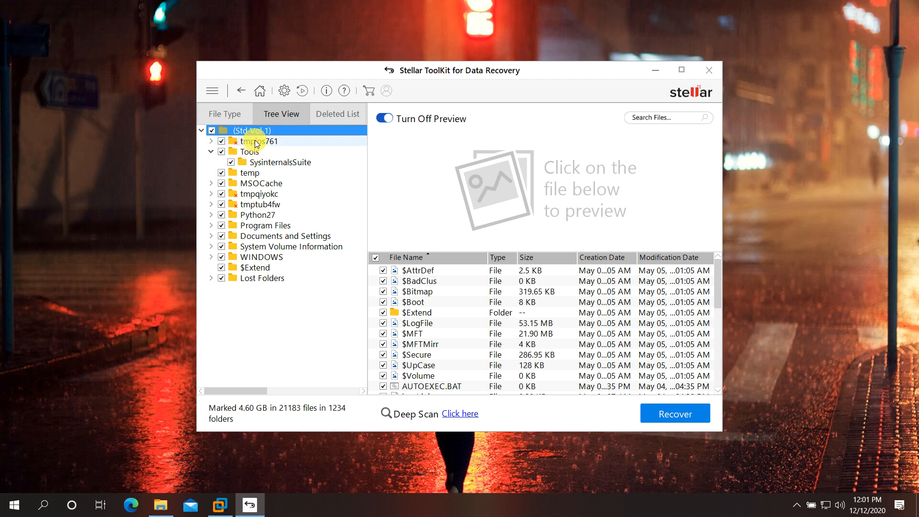
{"action": "scroll", "coordinate": [411, 364], "scroll_direction": "down", "scroll_amount": 6}
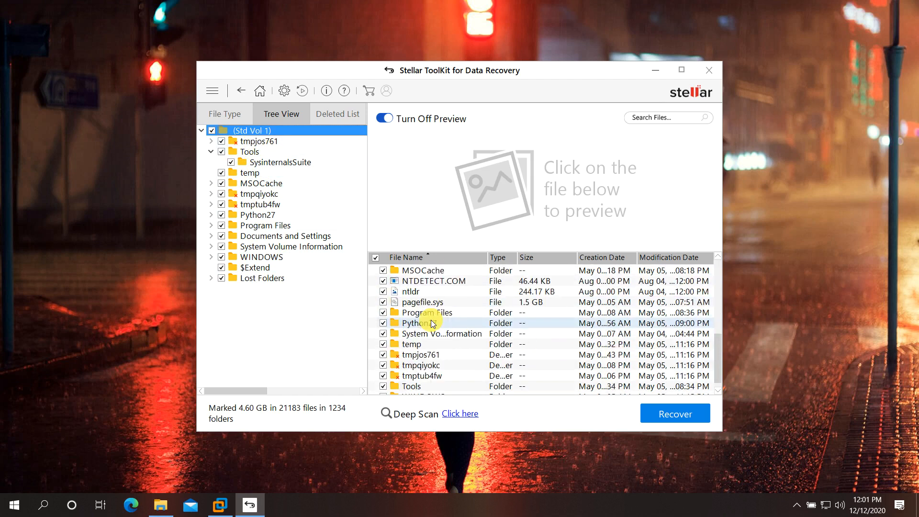
{"action": "scroll", "coordinate": [433, 324], "scroll_direction": "down", "scroll_amount": 1}
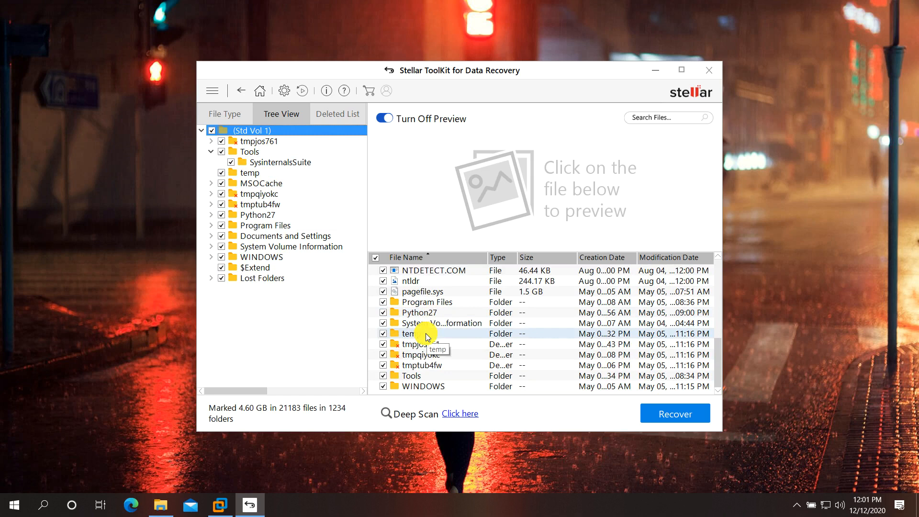
{"action": "double_click", "coordinate": [426, 335]}
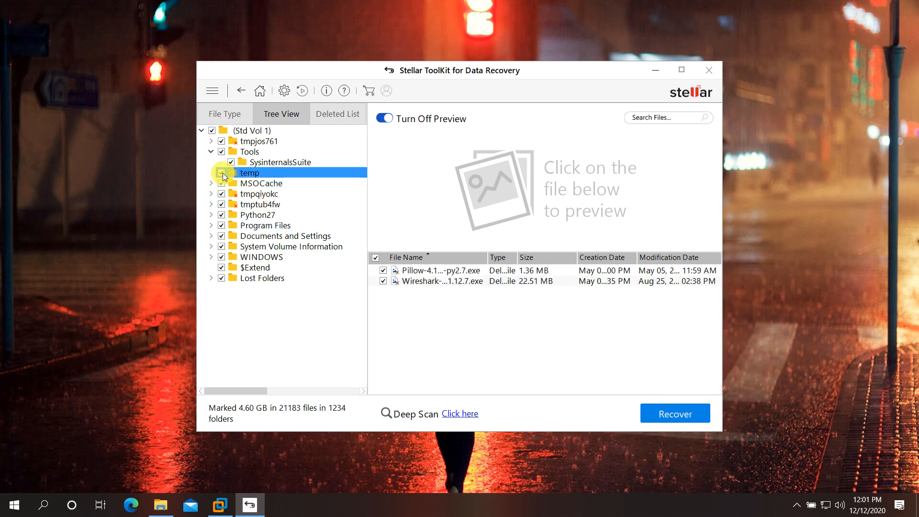
{"action": "left_click", "coordinate": [210, 151]}
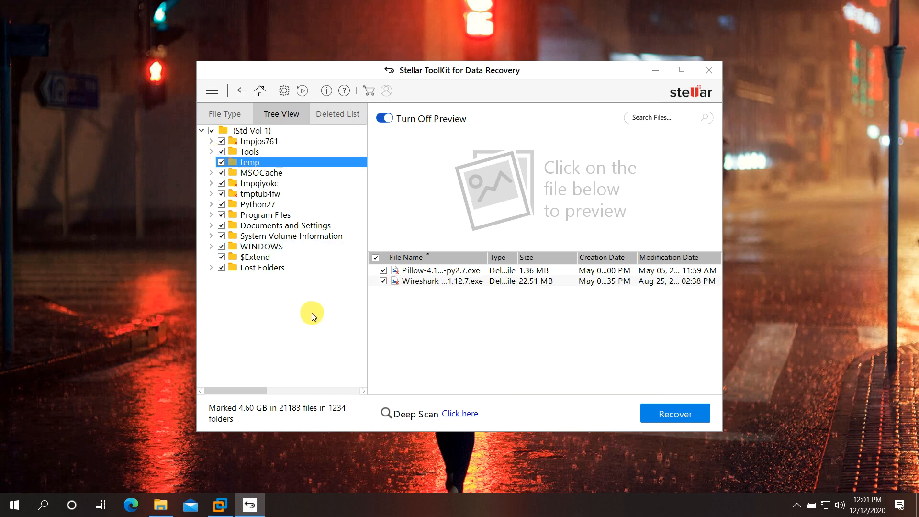
{"action": "left_click", "coordinate": [257, 129]}
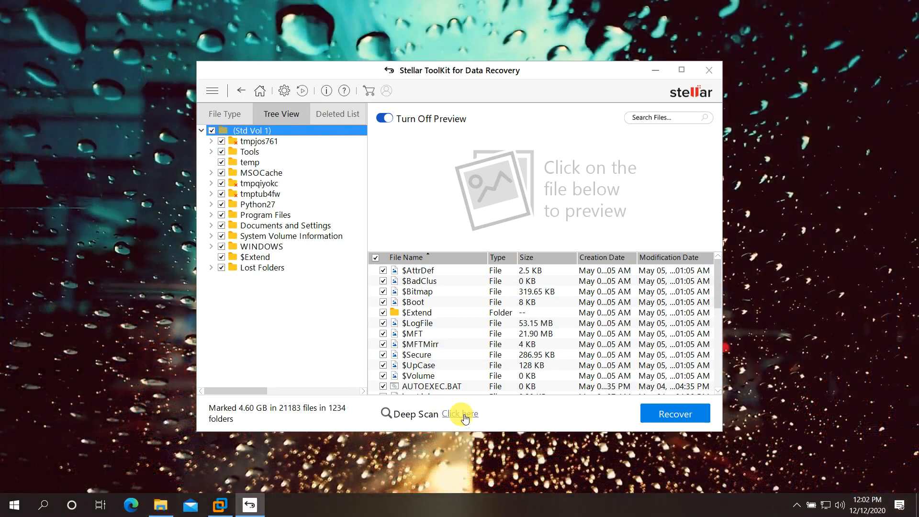
Launch a Deep Scan of Std Vol 1 from the Deep Scan link.
{"action": "left_click", "coordinate": [463, 416]}
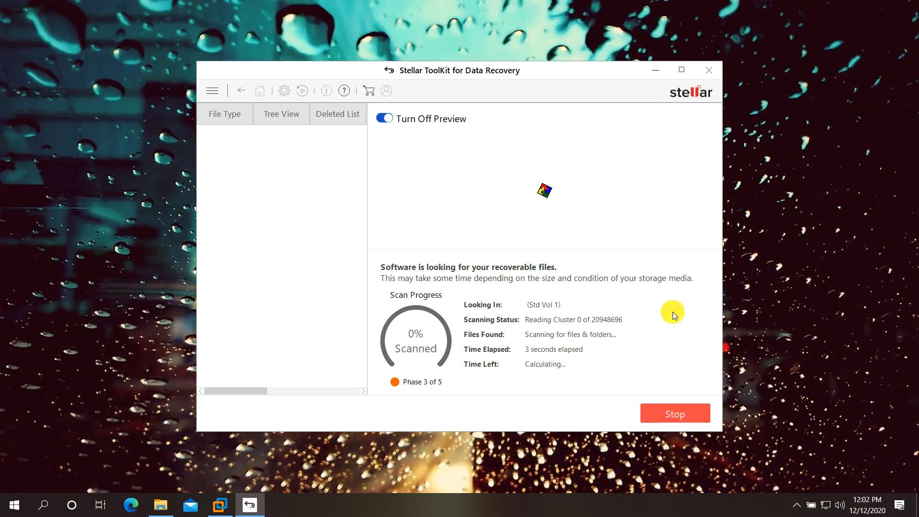
Close the Files window in KALI-MALWARE, power off the guest, and confirm Power Off in VMware.
{"action": "mouse_move", "coordinate": [217, 510]}
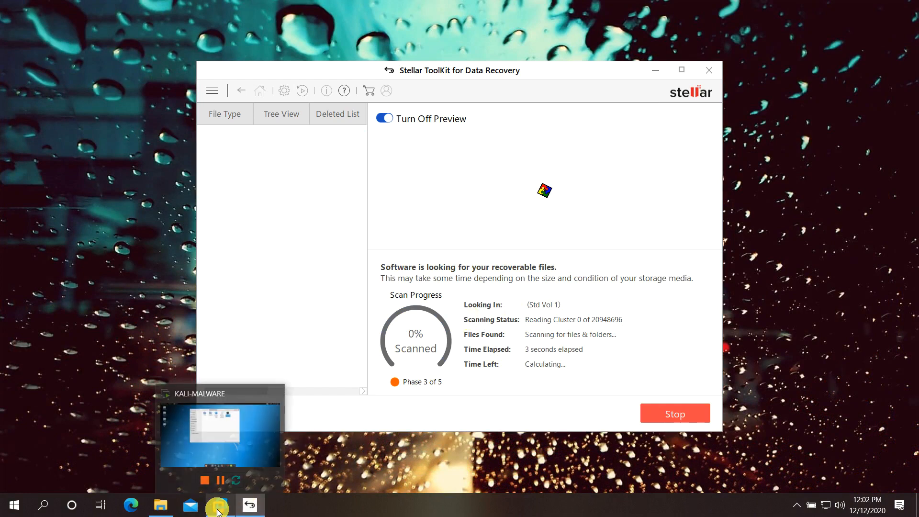
{"action": "left_click", "coordinate": [232, 427]}
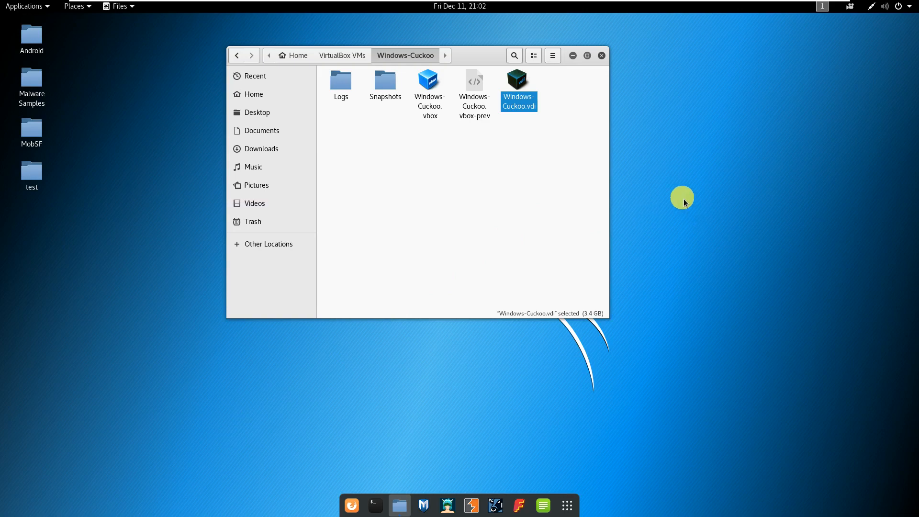
{"action": "left_click", "coordinate": [601, 55]}
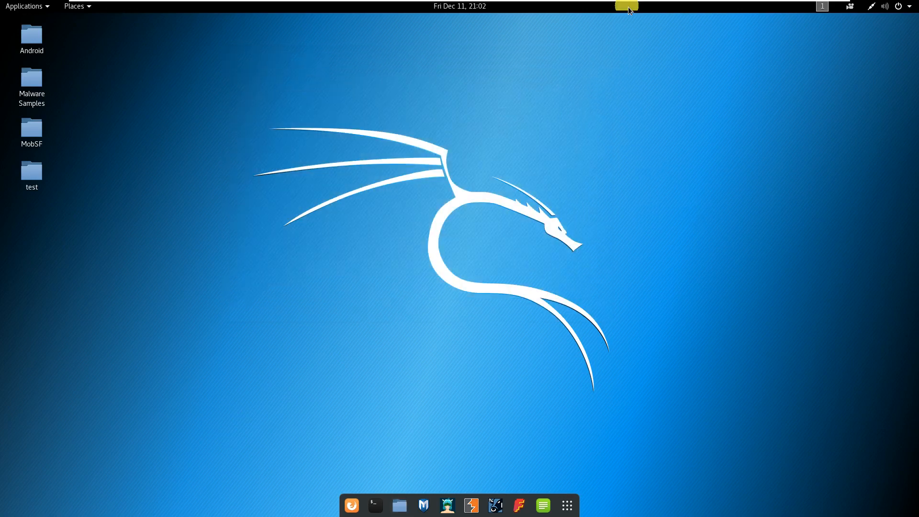
{"action": "left_click", "coordinate": [898, 7]}
{"action": "left_click", "coordinate": [882, 172]}
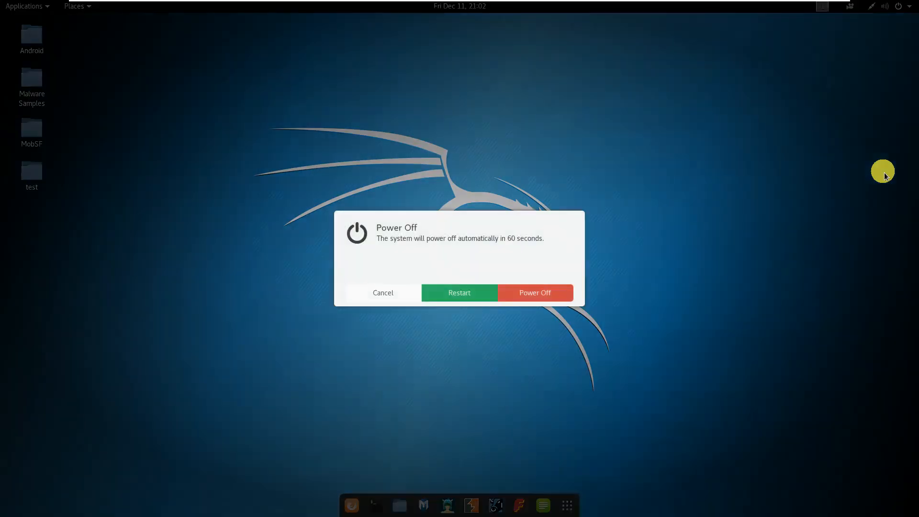
{"action": "left_click", "coordinate": [537, 290]}
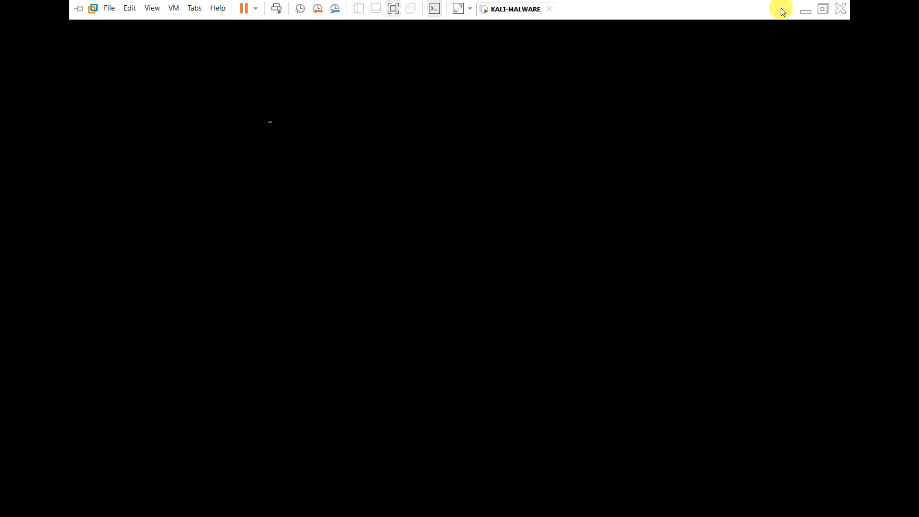
{"action": "left_click", "coordinate": [839, 9]}
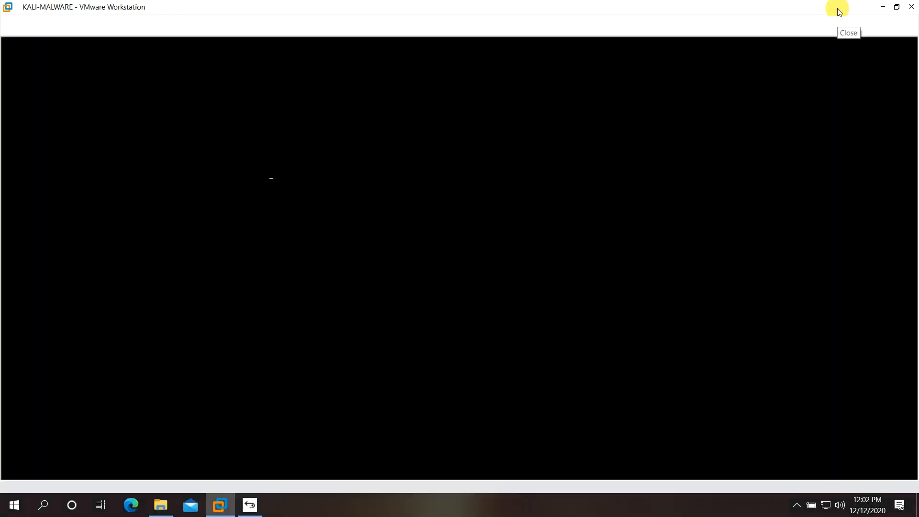
{"action": "left_click", "coordinate": [441, 272]}
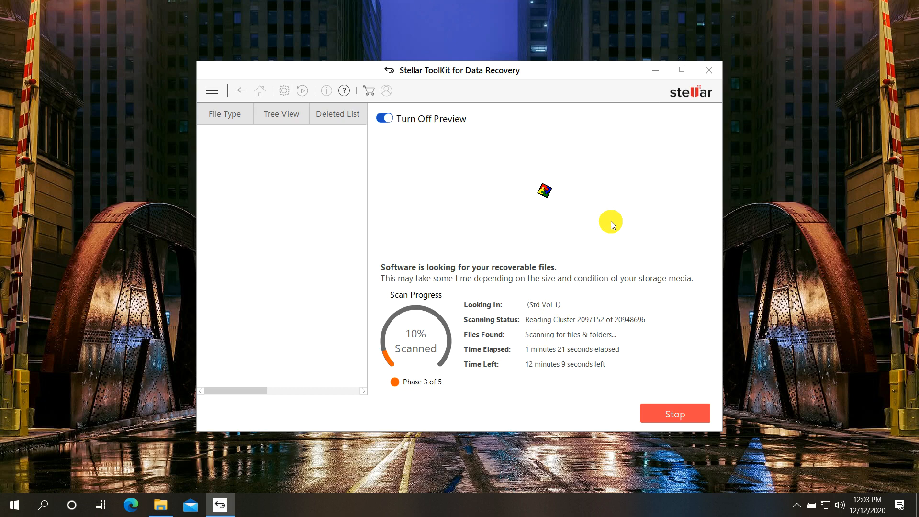
Minimize Stellar and wait for the deep scan to finish with 22030 files in 1244 folders.
{"action": "left_click", "coordinate": [653, 70]}
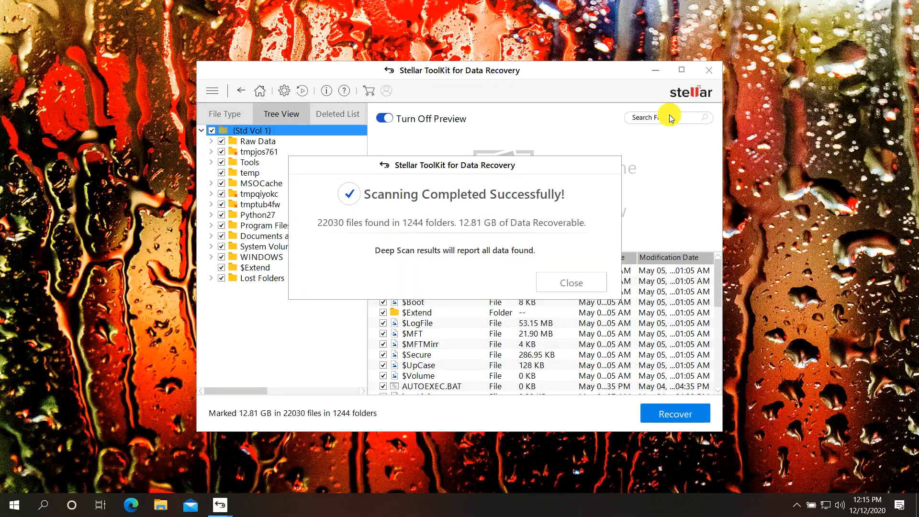
Dismiss the scan summary and browse Raw Data's DOC files plus the tmpqiyokc and tmptub4fw folders.
{"action": "left_click", "coordinate": [564, 282]}
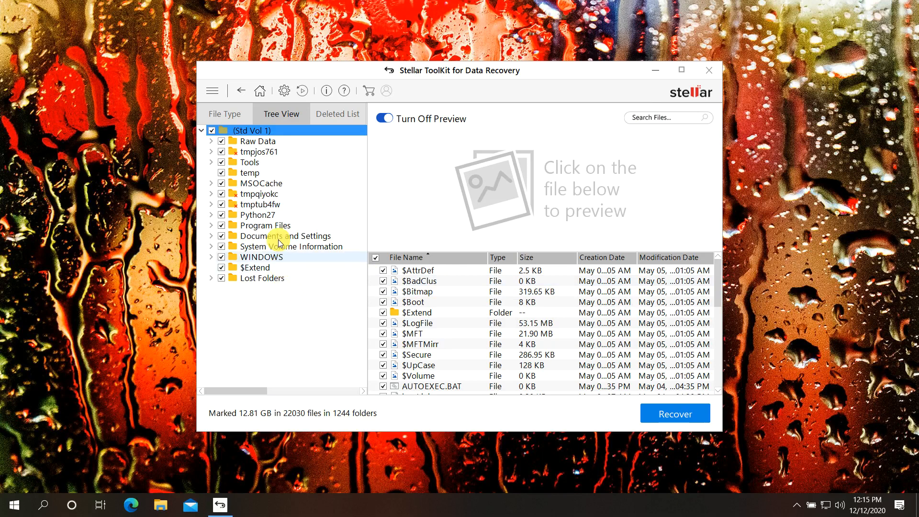
{"action": "double_click", "coordinate": [257, 142]}
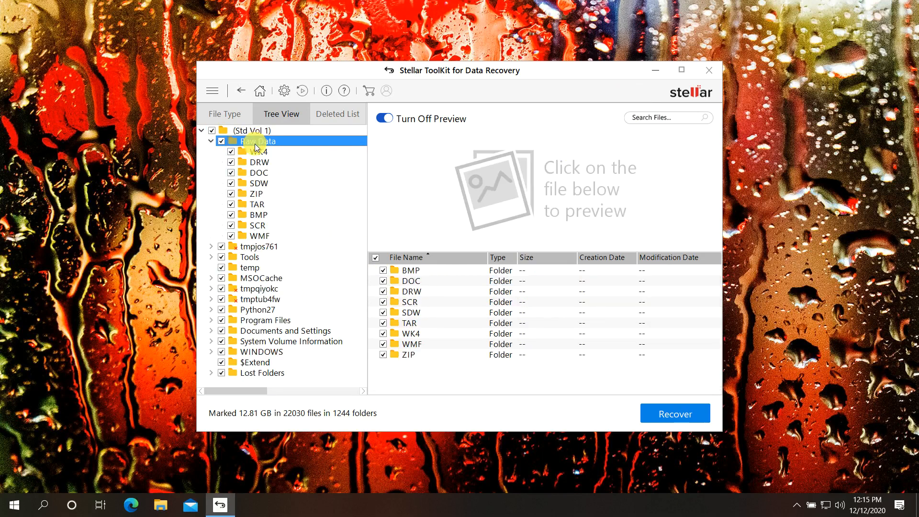
{"action": "left_click", "coordinate": [263, 175]}
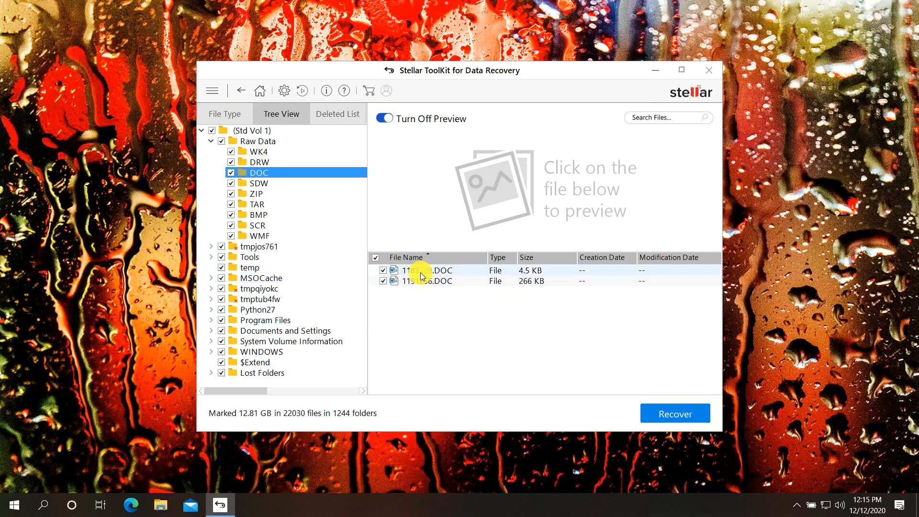
{"action": "left_click", "coordinate": [211, 141]}
{"action": "left_click", "coordinate": [260, 143]}
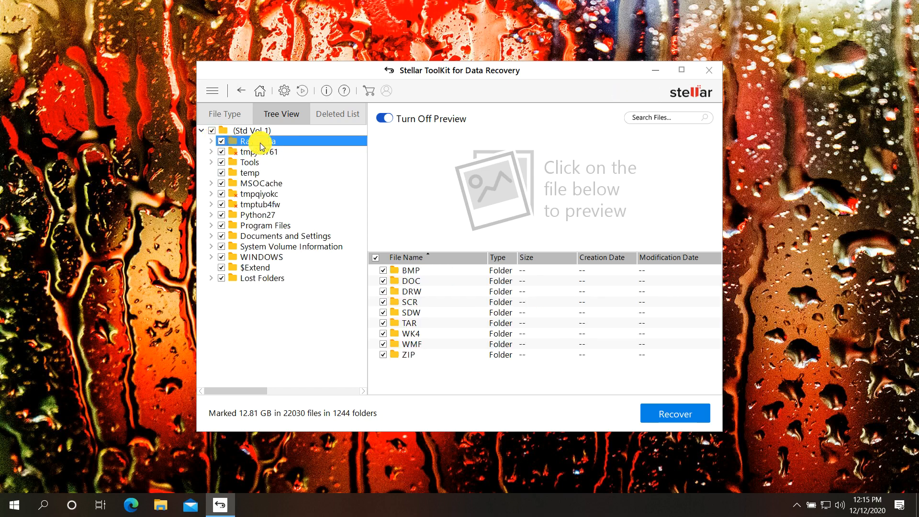
{"action": "left_click", "coordinate": [251, 195]}
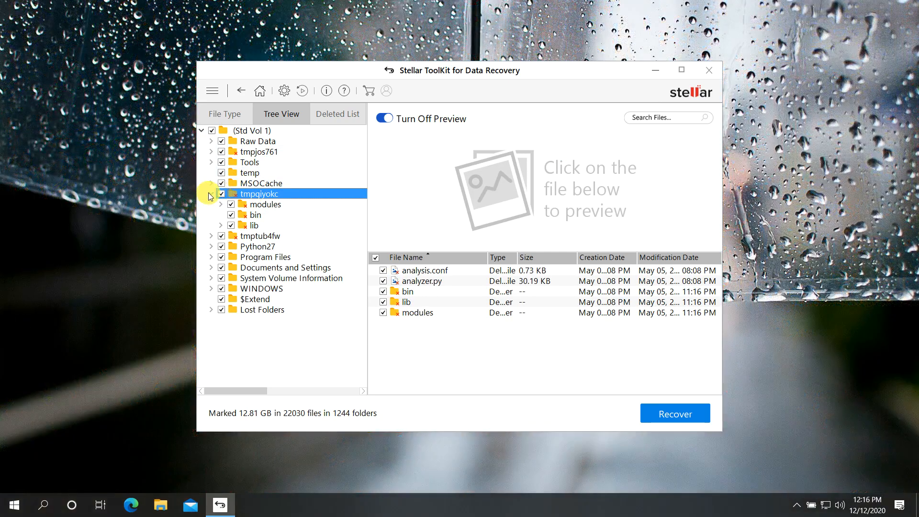
{"action": "left_click", "coordinate": [209, 194]}
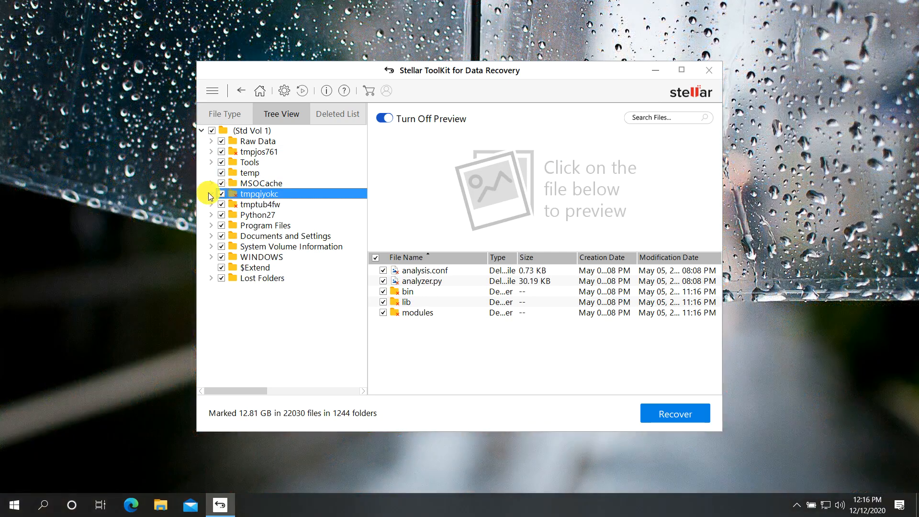
{"action": "left_click", "coordinate": [258, 206]}
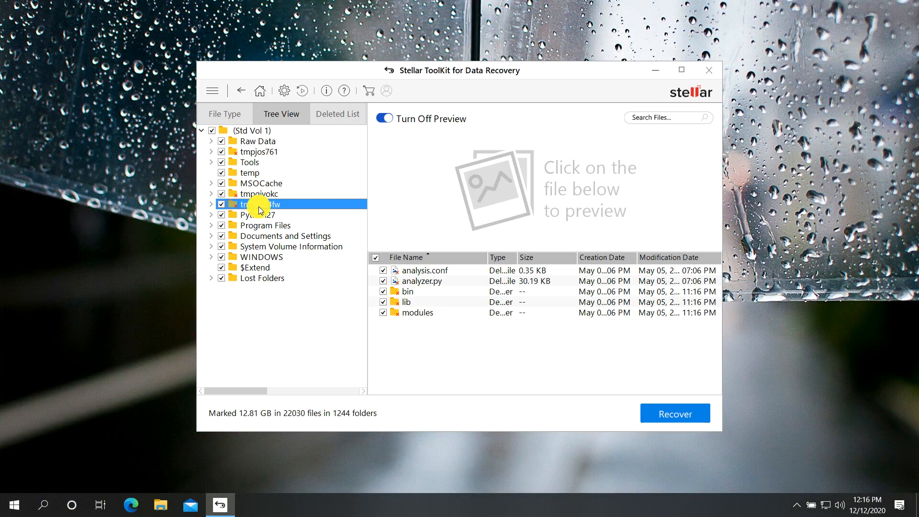
Explore Documents and Settings down to the Cuckoo profile's My Documents folder.
{"action": "left_click", "coordinate": [268, 237]}
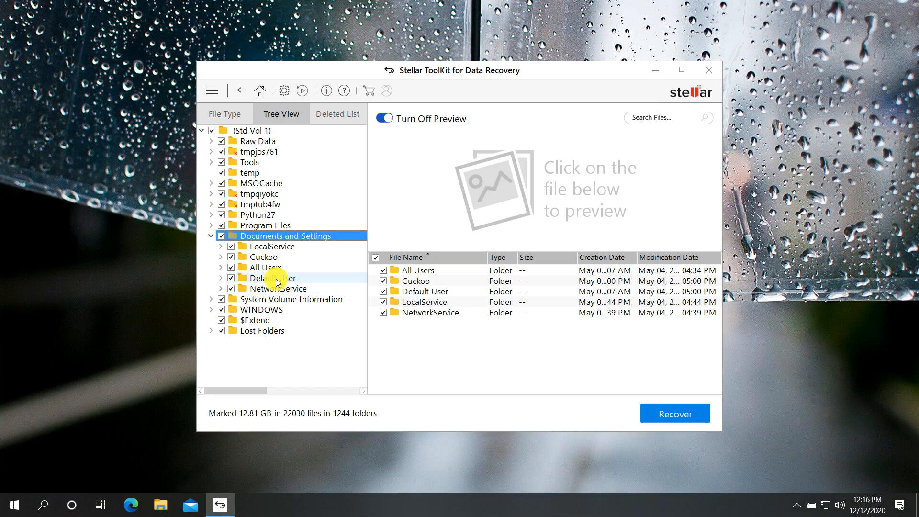
{"action": "left_click", "coordinate": [262, 257]}
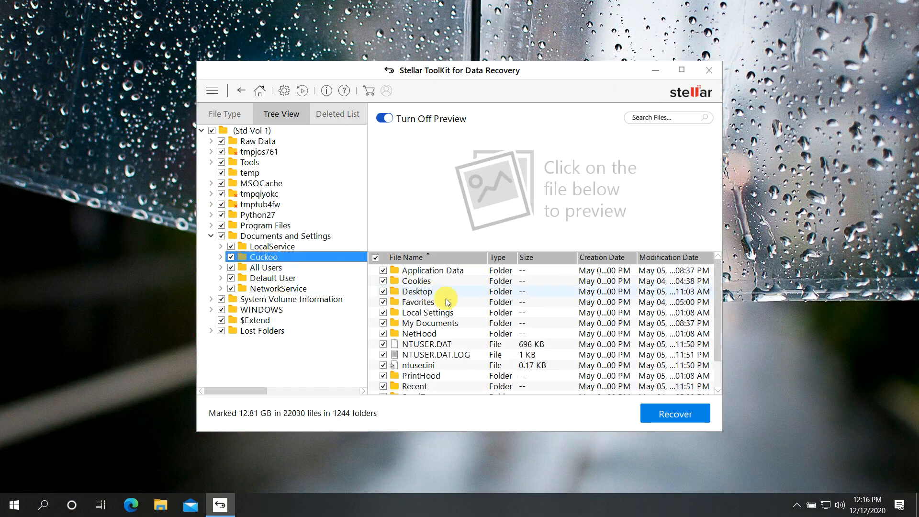
{"action": "scroll", "coordinate": [468, 301], "scroll_direction": "down", "scroll_amount": 1}
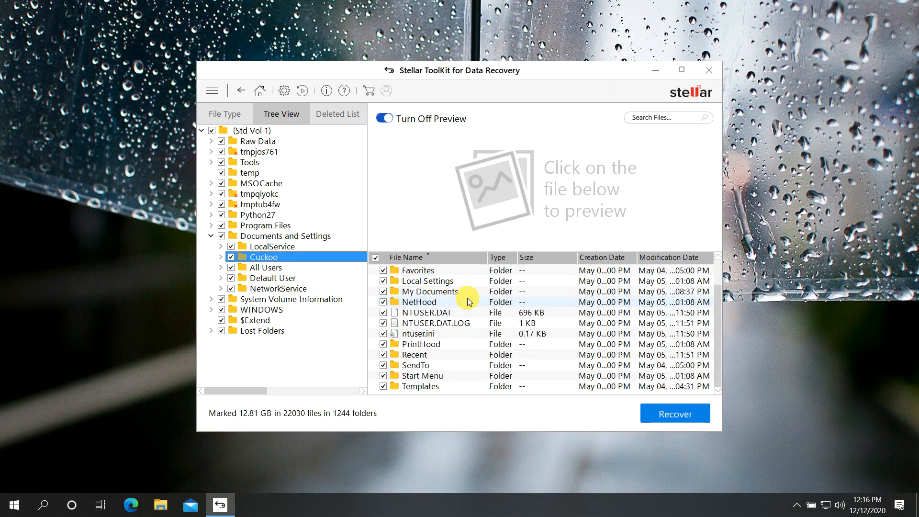
{"action": "double_click", "coordinate": [427, 291]}
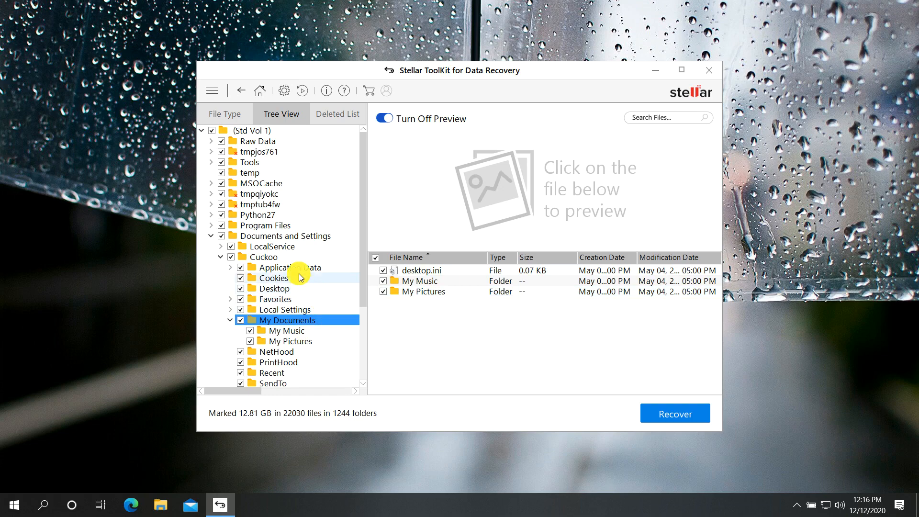
{"action": "scroll", "coordinate": [300, 275], "scroll_direction": "down", "scroll_amount": 3}
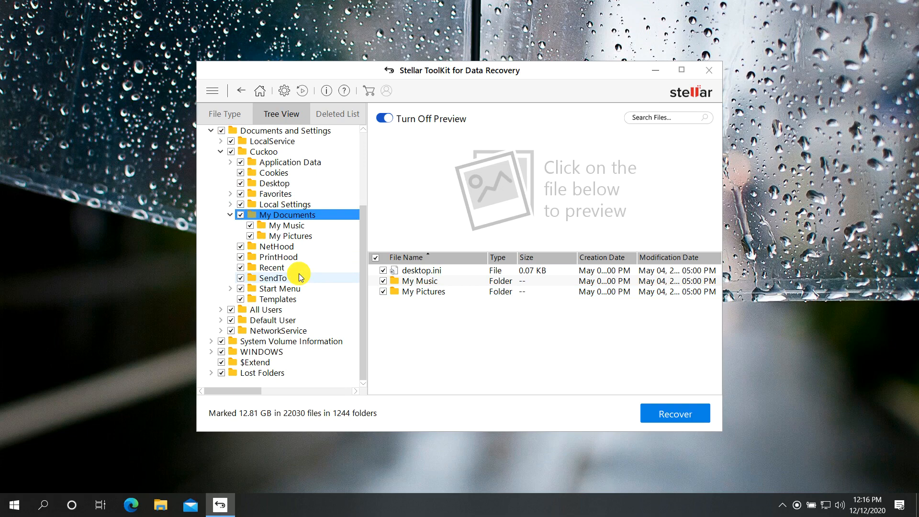
{"action": "scroll", "coordinate": [280, 240], "scroll_direction": "up", "scroll_amount": 2}
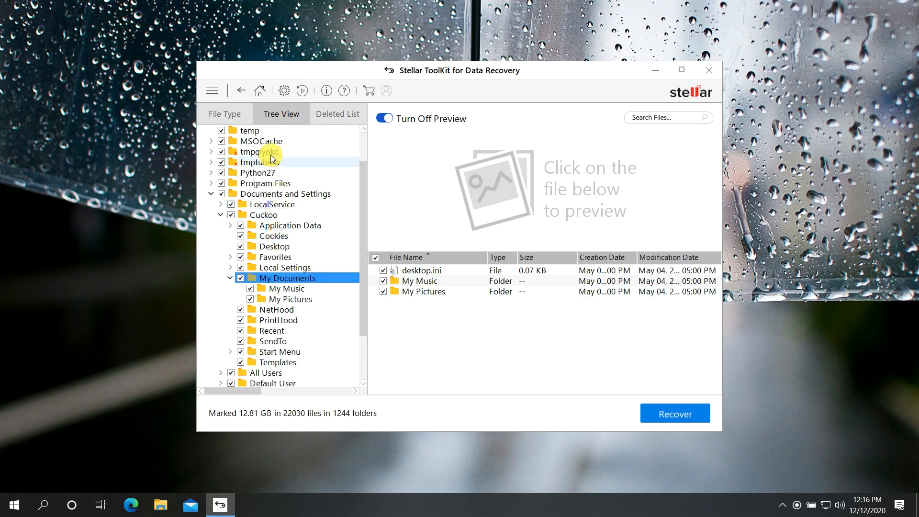
{"action": "scroll", "coordinate": [288, 177], "scroll_direction": "up", "scroll_amount": 2}
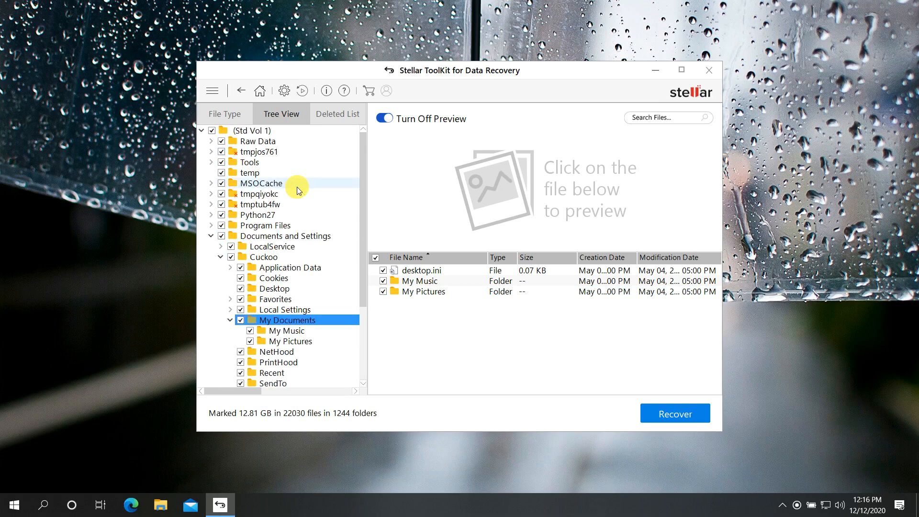
Review the volume root, Raw Data, WINDOWS and $Extend, ending on Lost Folders' Folder 14390–14413.
{"action": "left_click", "coordinate": [257, 131]}
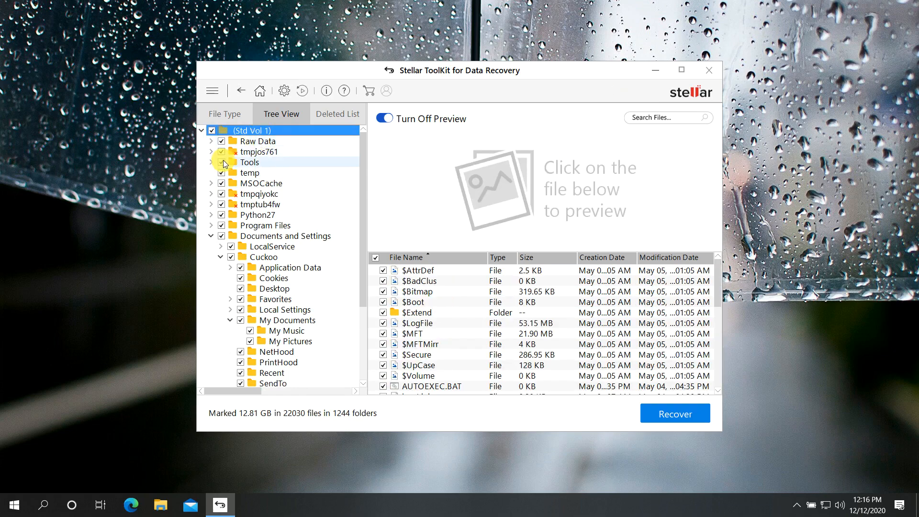
{"action": "left_click", "coordinate": [266, 141]}
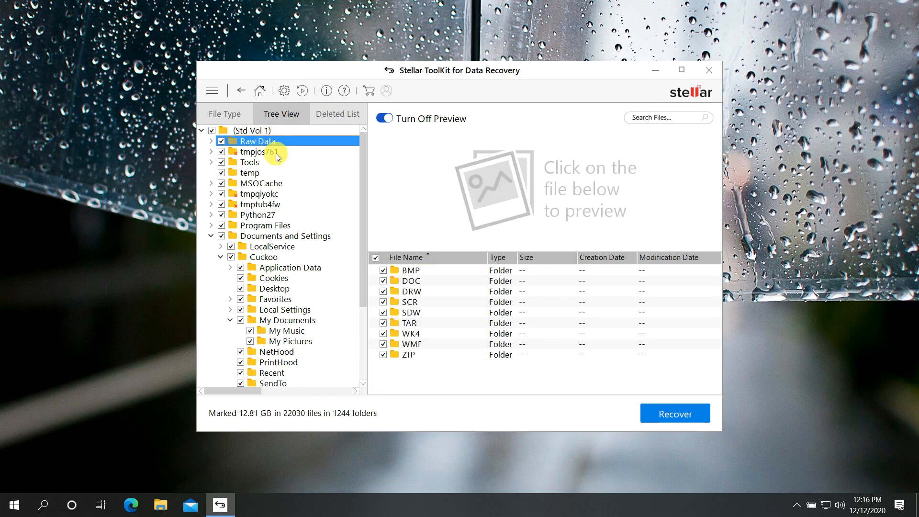
{"action": "left_click", "coordinate": [212, 238]}
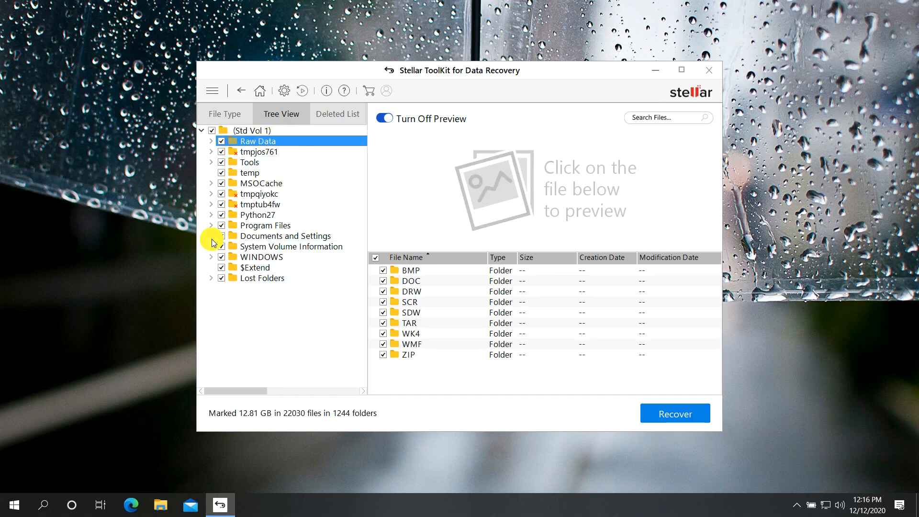
{"action": "left_click", "coordinate": [250, 258]}
{"action": "left_click", "coordinate": [257, 269]}
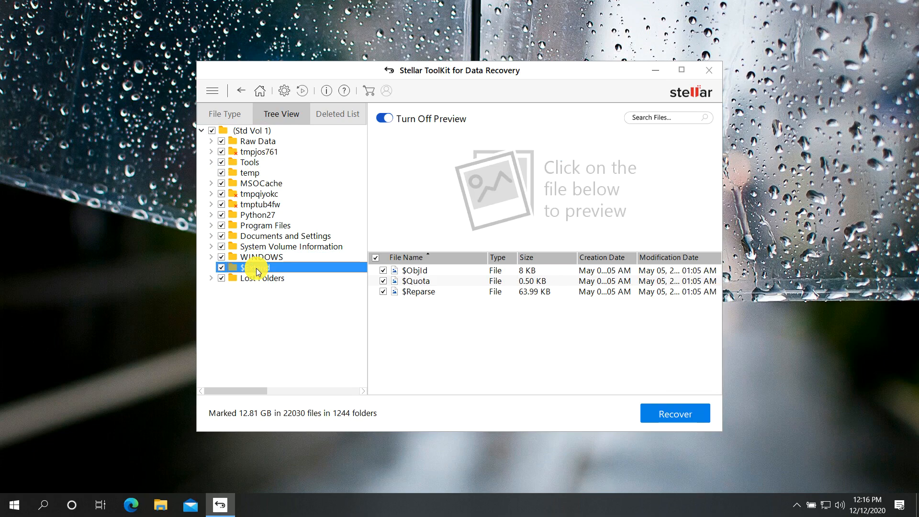
{"action": "left_click", "coordinate": [258, 279]}
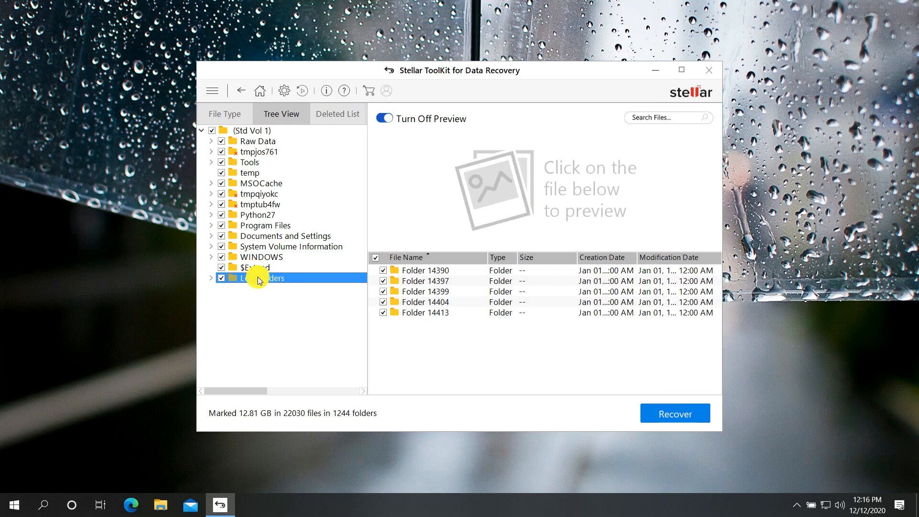
Unmark all of Std Vol 1, then mark only Raw Data and Lost Folders.
{"action": "left_click", "coordinate": [212, 130]}
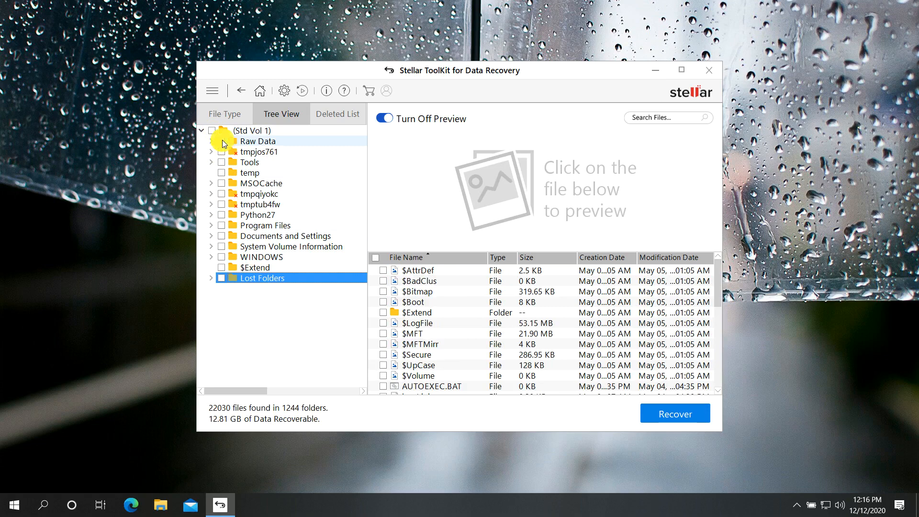
{"action": "left_click", "coordinate": [221, 141]}
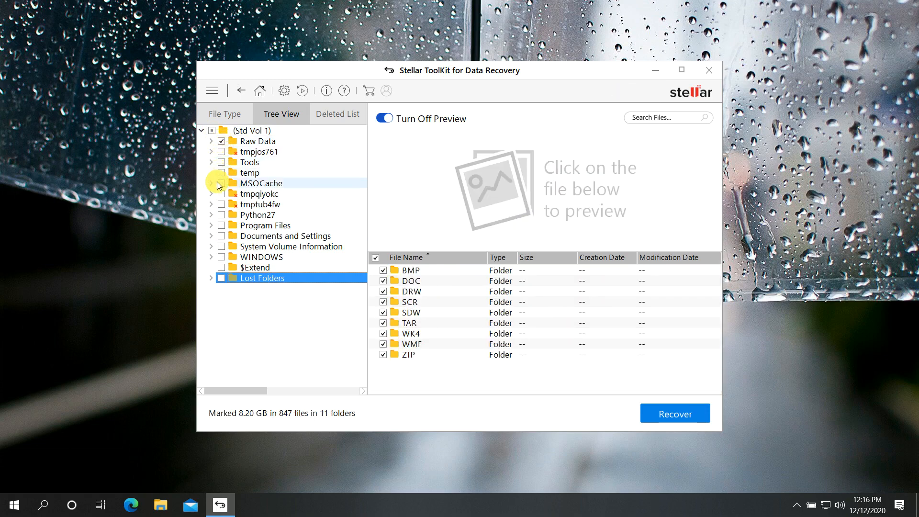
{"action": "left_click", "coordinate": [221, 278]}
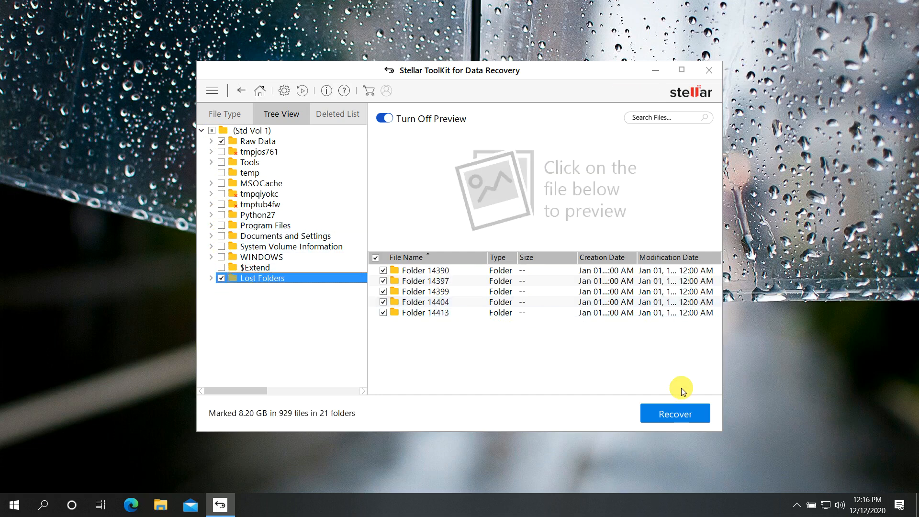
Start recovery and browse the save location to the temp folder on D:.
{"action": "left_click", "coordinate": [692, 412]}
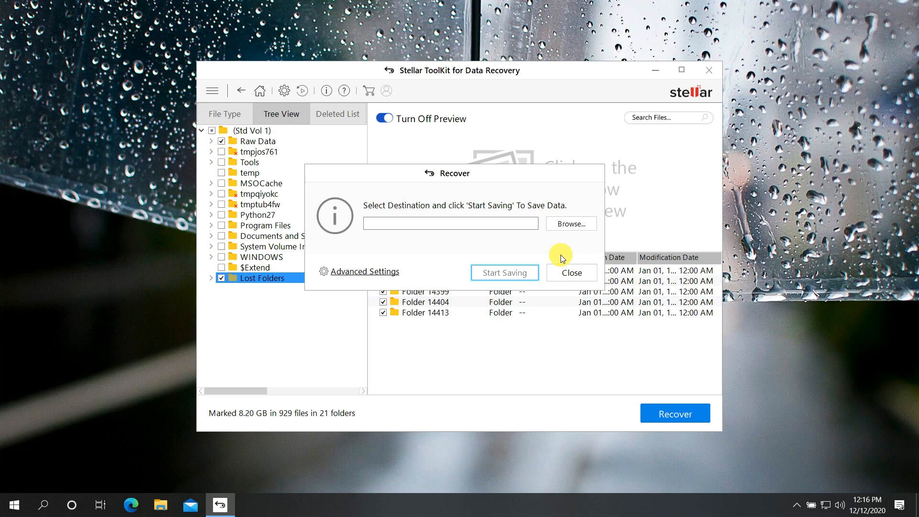
{"action": "left_click", "coordinate": [572, 225]}
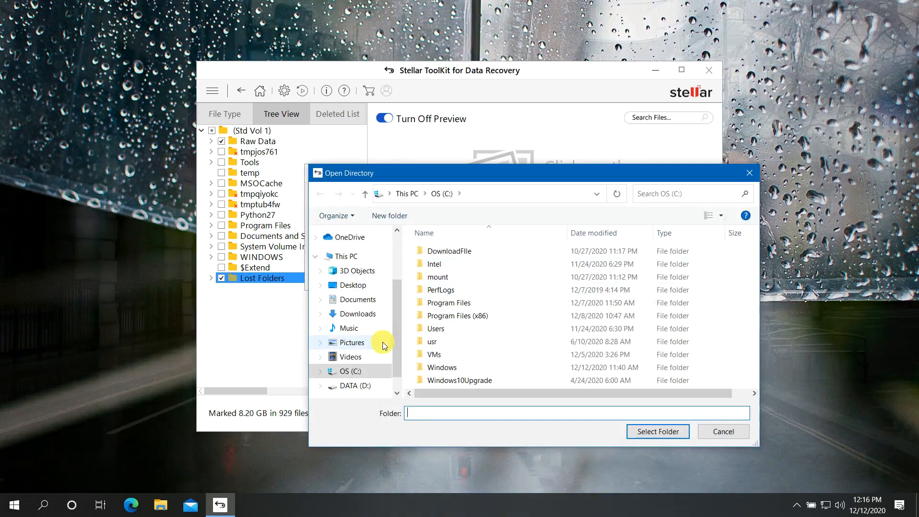
{"action": "scroll", "coordinate": [386, 337], "scroll_direction": "down", "scroll_amount": 1}
{"action": "left_click", "coordinate": [359, 366]}
{"action": "scroll", "coordinate": [470, 334], "scroll_direction": "down", "scroll_amount": 2}
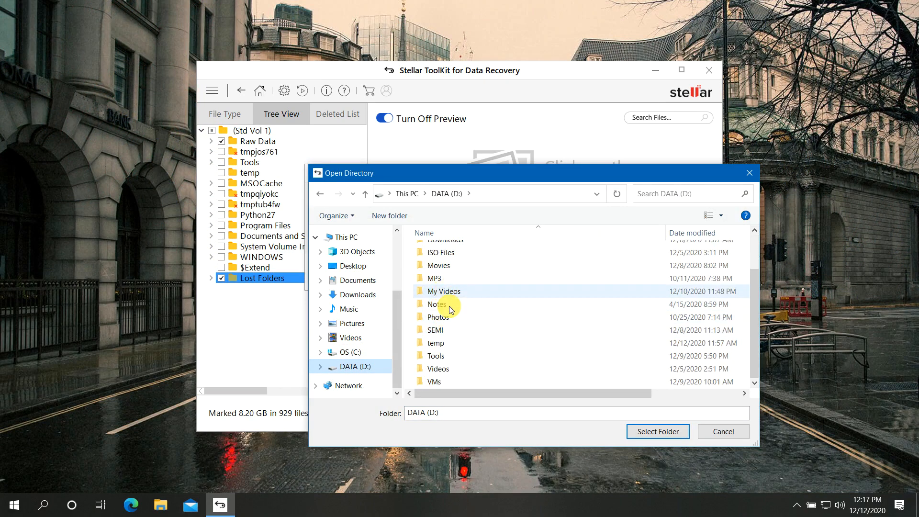
{"action": "left_click", "coordinate": [444, 343]}
{"action": "double_click", "coordinate": [444, 342]}
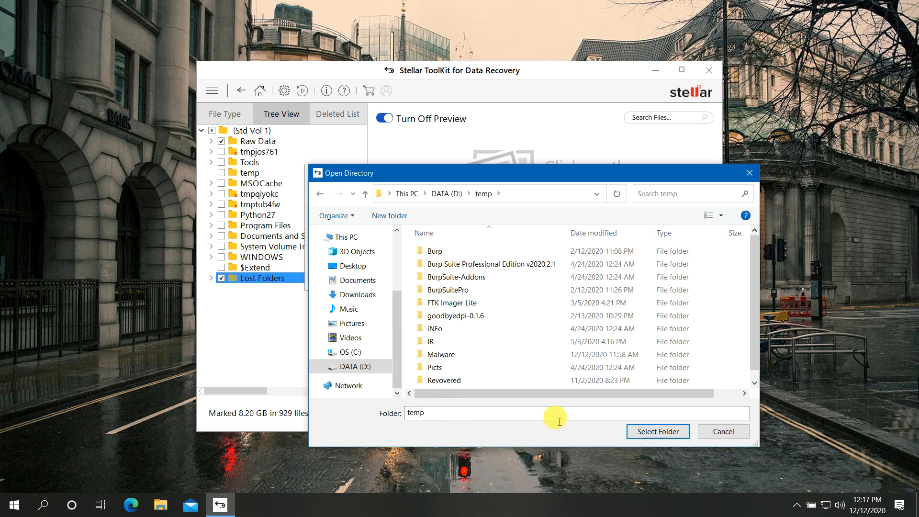
Create a new folder named Recovered in D:\temp and select it as the destination.
{"action": "scroll", "coordinate": [524, 351], "scroll_direction": "down", "scroll_amount": 1}
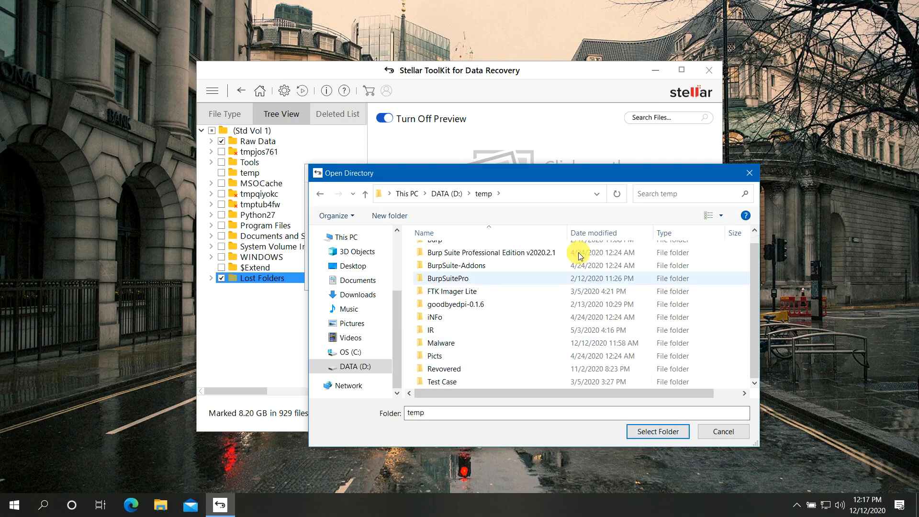
{"action": "right_click", "coordinate": [511, 305]}
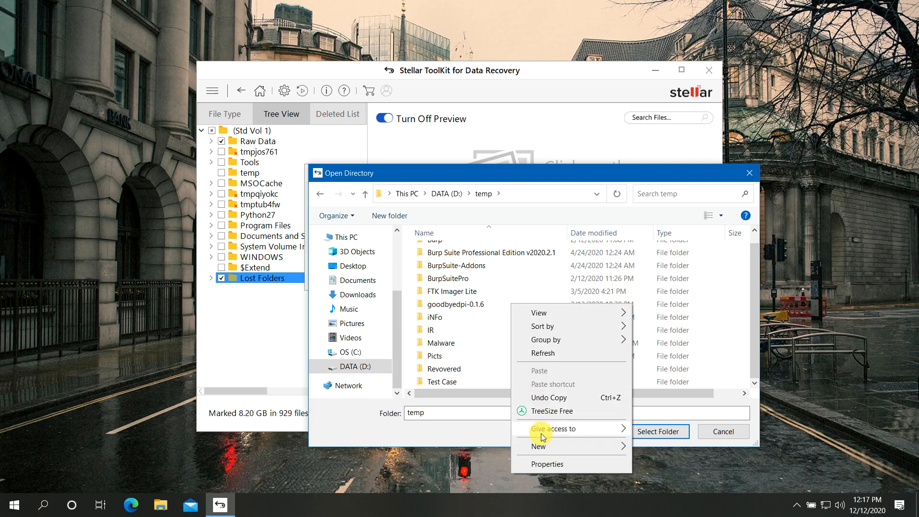
{"action": "mouse_move", "coordinate": [542, 447]}
{"action": "left_click", "coordinate": [652, 265]}
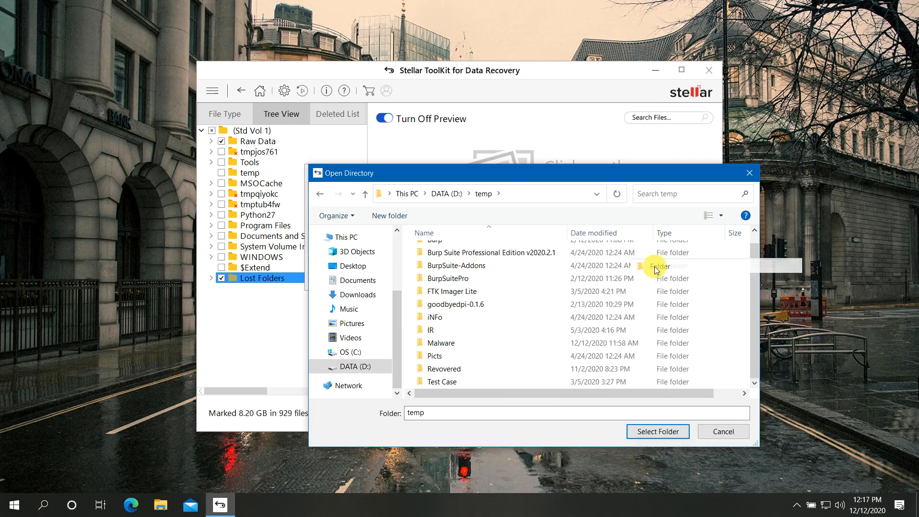
{"action": "type", "text": "Recovered"}
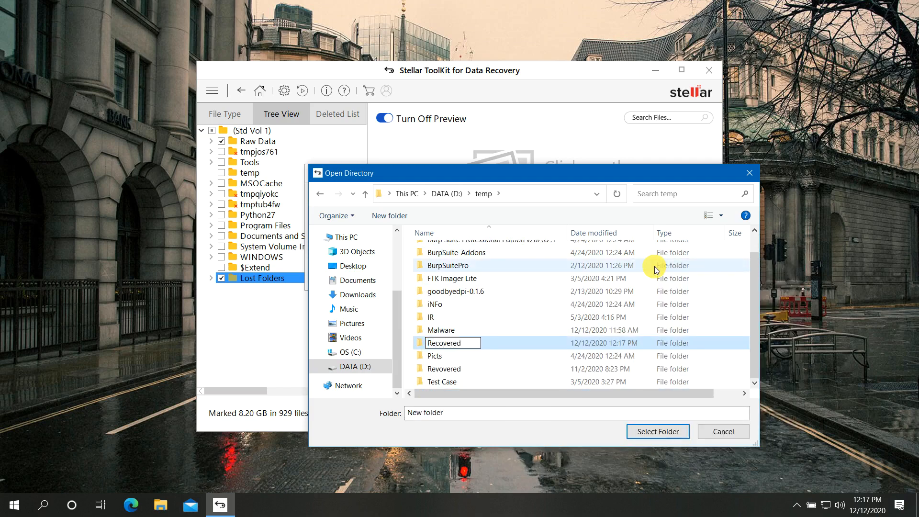
{"action": "key", "text": "Return"}
{"action": "key", "text": "Return"}
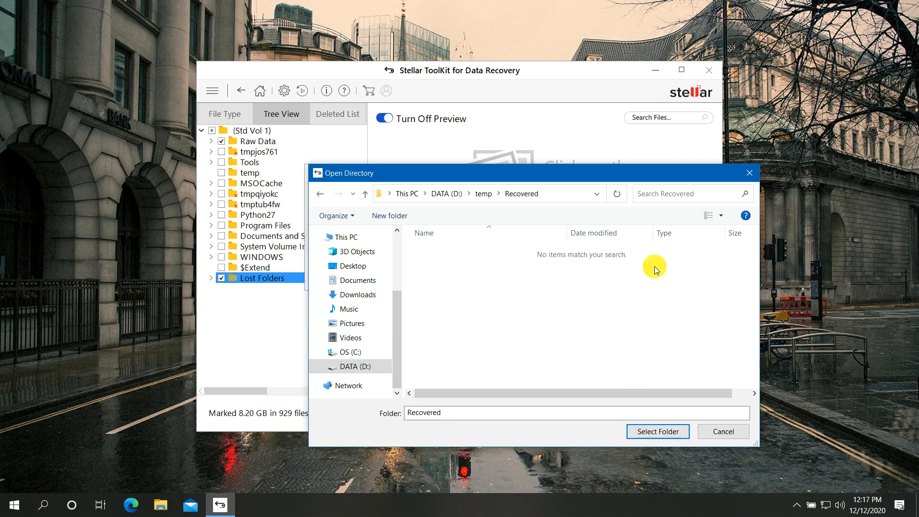
{"action": "left_click", "coordinate": [658, 431]}
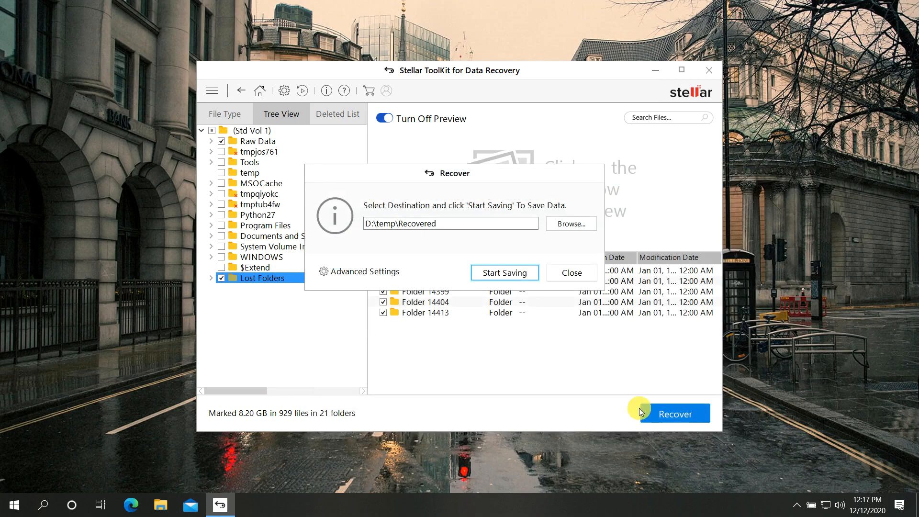
Begin saving to D:\temp\Recovered, resolving the duplicate WMF file with Rename, then Rename All.
{"action": "left_click", "coordinate": [513, 277]}
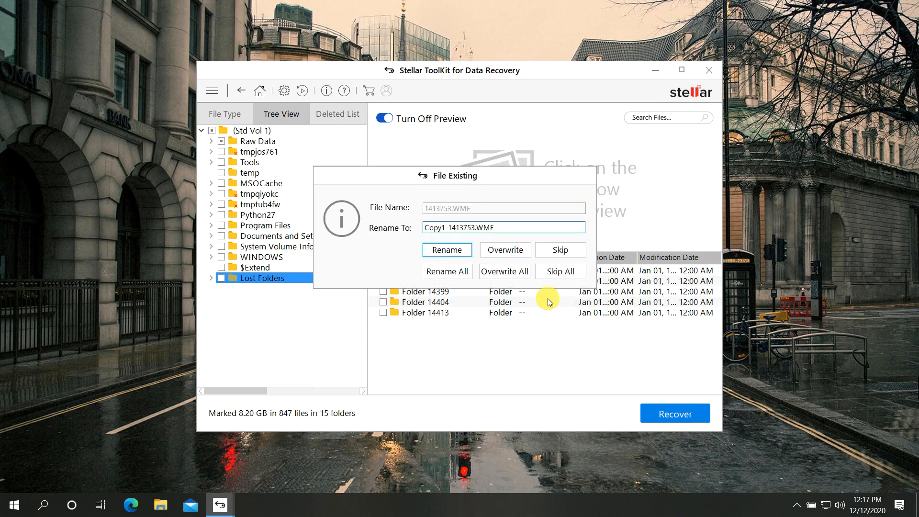
{"action": "left_click", "coordinate": [456, 249]}
{"action": "left_click", "coordinate": [453, 271]}
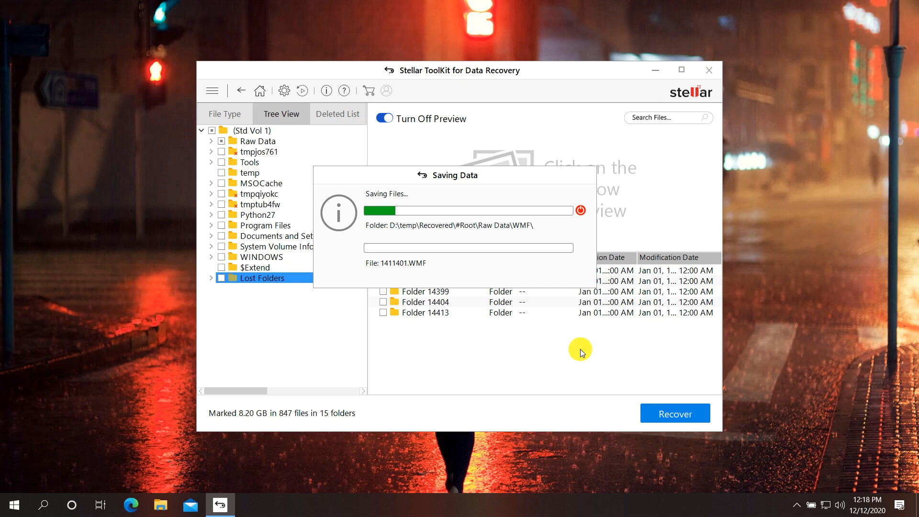
Let the Raw Data WMF files keep saving into D:\temp\Recovered, then bring up File Explorer.
{"action": "left_click", "coordinate": [531, 465]}
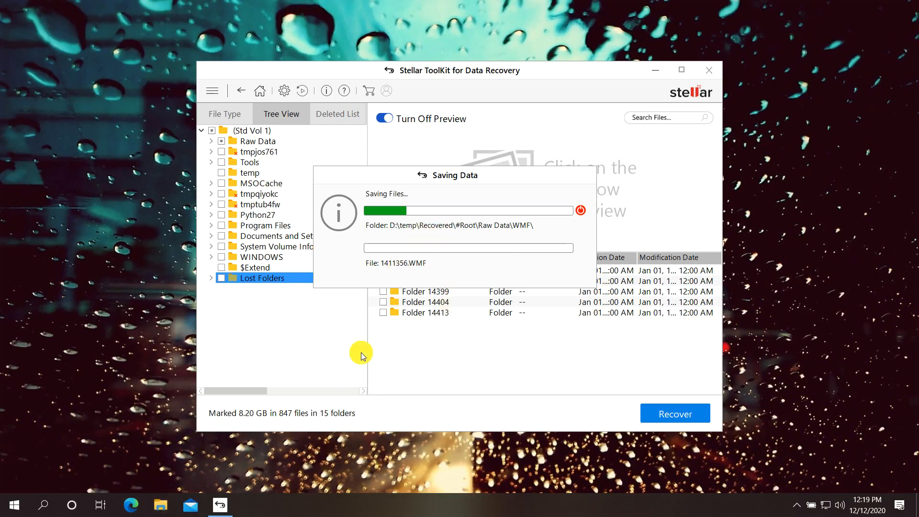
{"action": "left_click", "coordinate": [161, 505]}
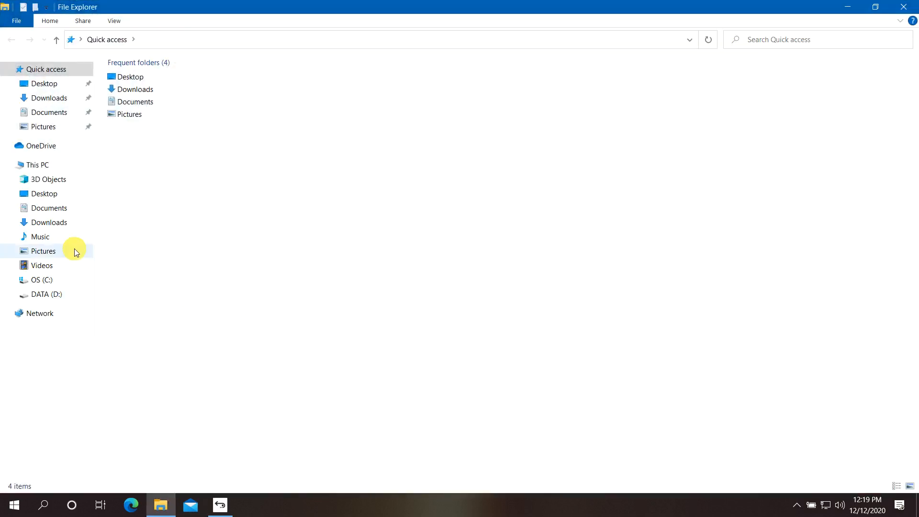
Navigate File Explorer to D:\temp\Recovered\#Root, glancing at Stellar's saving progress.
{"action": "left_click", "coordinate": [44, 294]}
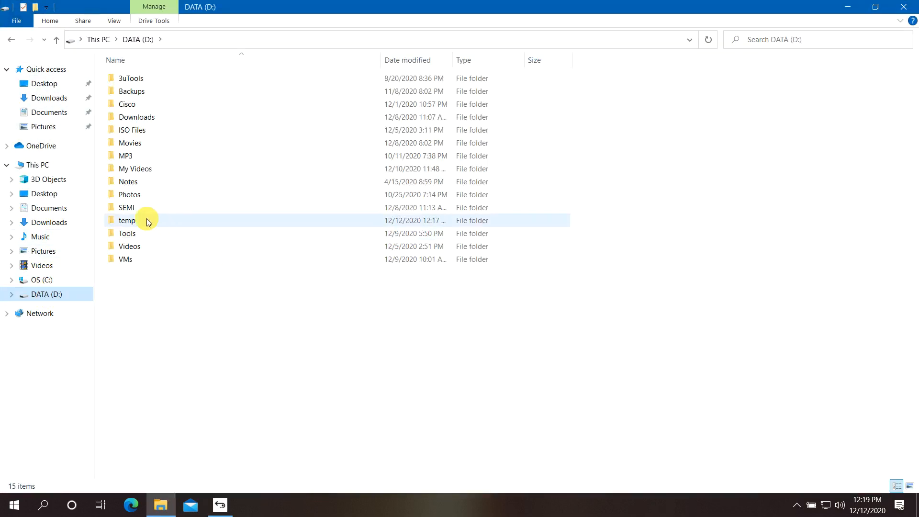
{"action": "double_click", "coordinate": [130, 220]}
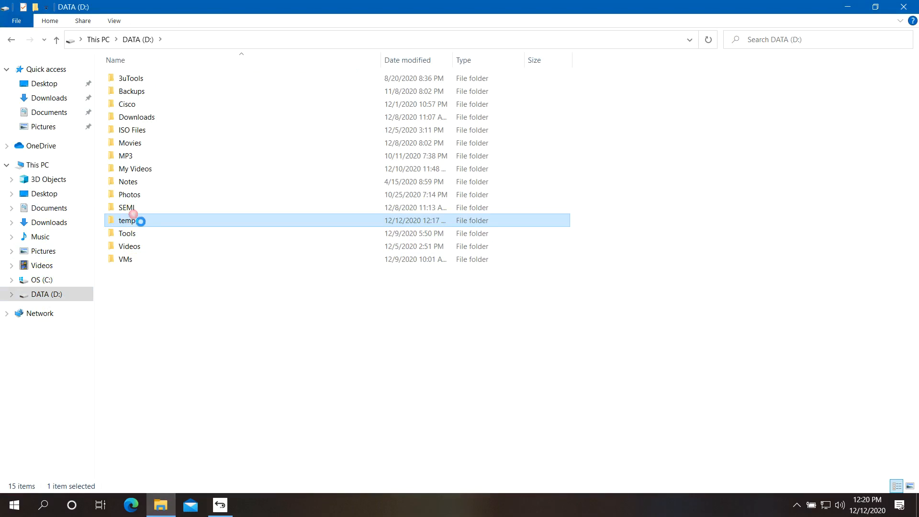
{"action": "double_click", "coordinate": [136, 206]}
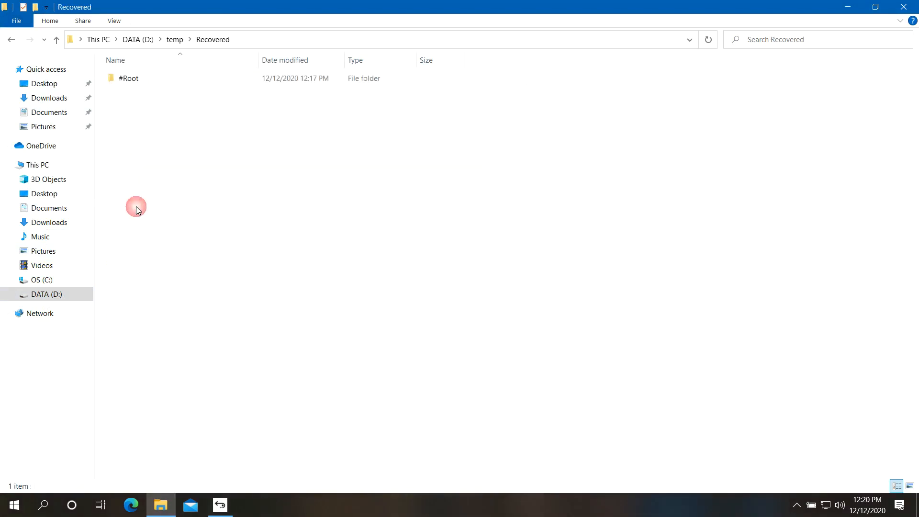
{"action": "double_click", "coordinate": [135, 81]}
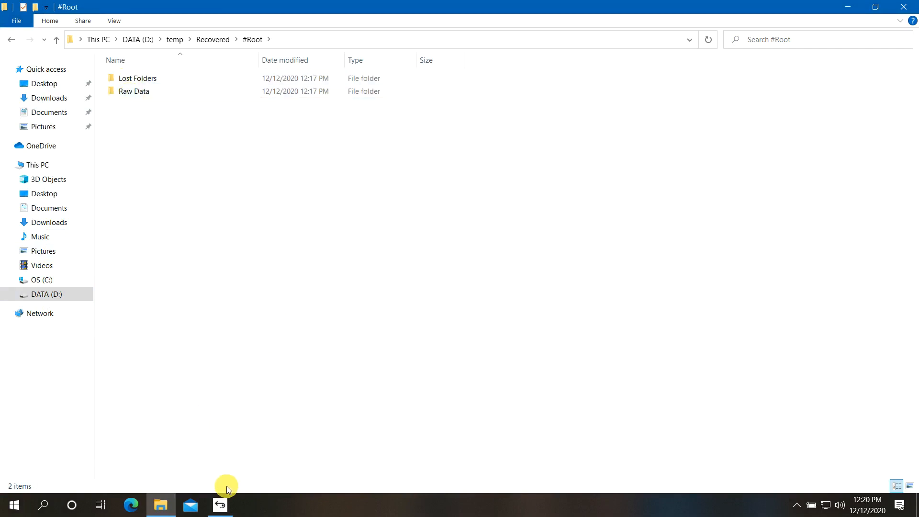
{"action": "left_click", "coordinate": [224, 502]}
{"action": "left_click", "coordinate": [158, 126]}
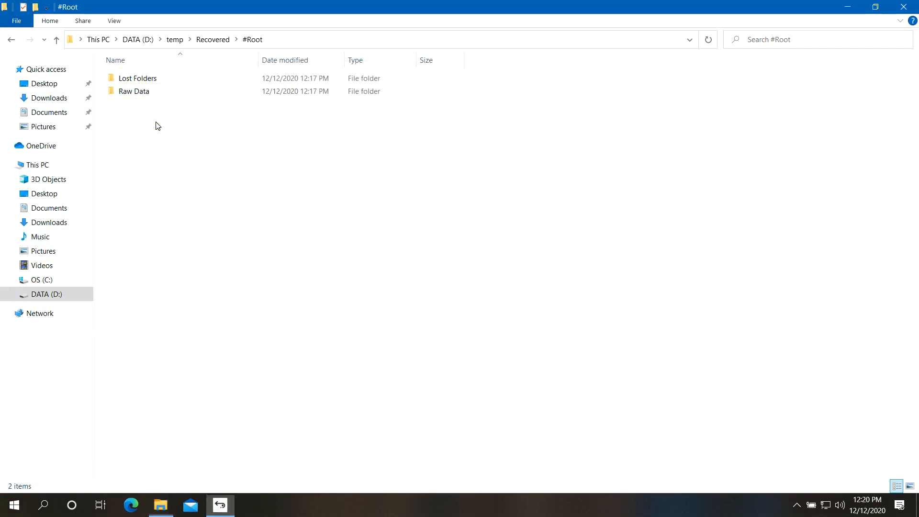
Inspect the recovered Lost Folders and Raw Data folders, then close the Explorer window.
{"action": "double_click", "coordinate": [146, 80]}
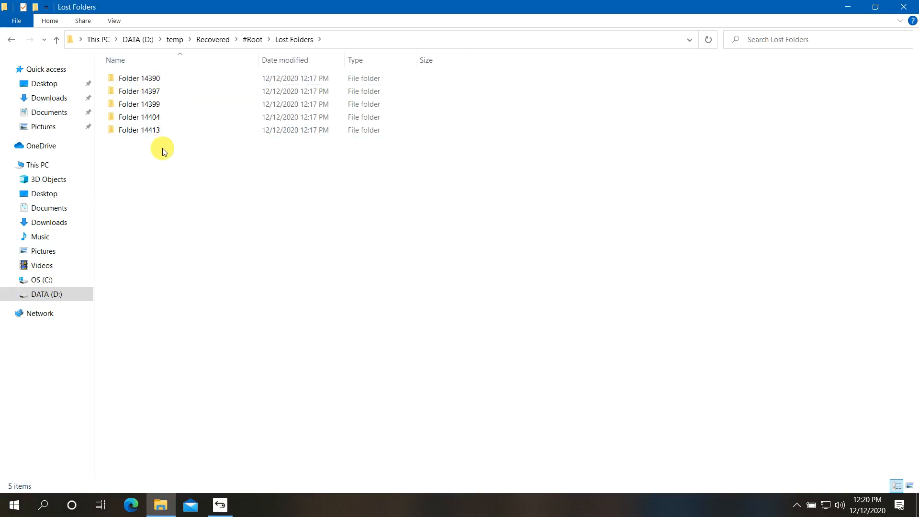
{"action": "left_click", "coordinate": [250, 40]}
{"action": "double_click", "coordinate": [154, 96]}
{"action": "left_click", "coordinate": [155, 98]}
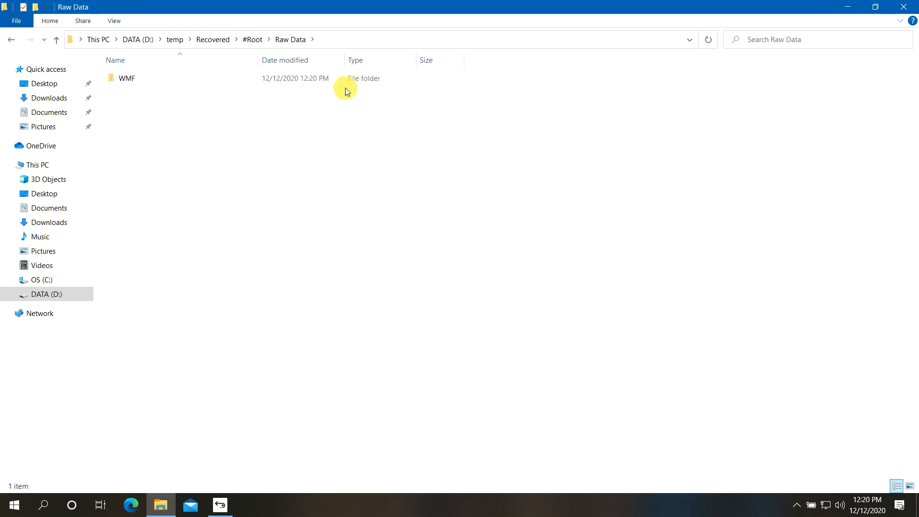
{"action": "left_click", "coordinate": [255, 40]}
{"action": "left_click", "coordinate": [896, 84]}
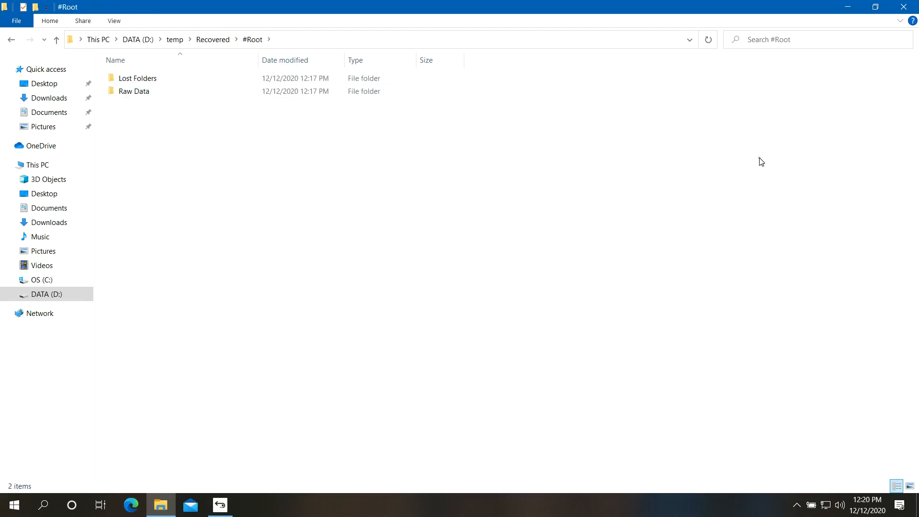
{"action": "left_click", "coordinate": [875, 8]}
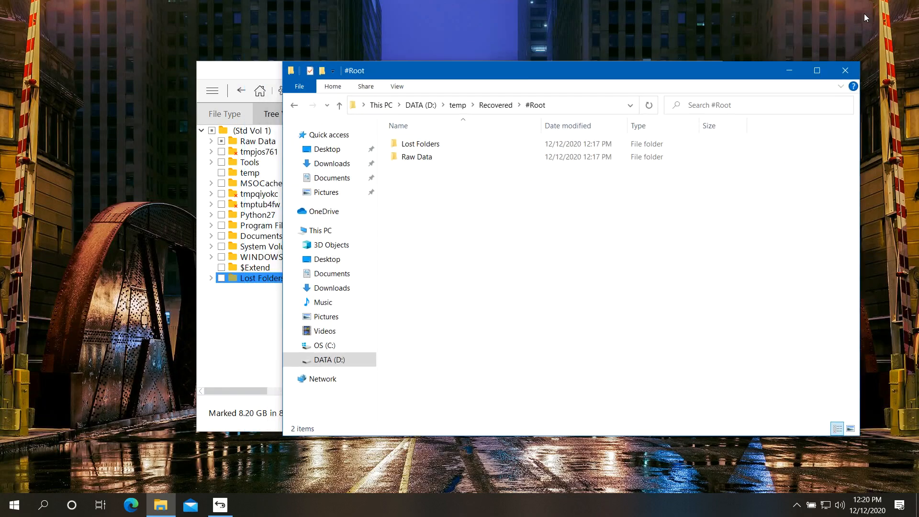
{"action": "left_click", "coordinate": [854, 72]}
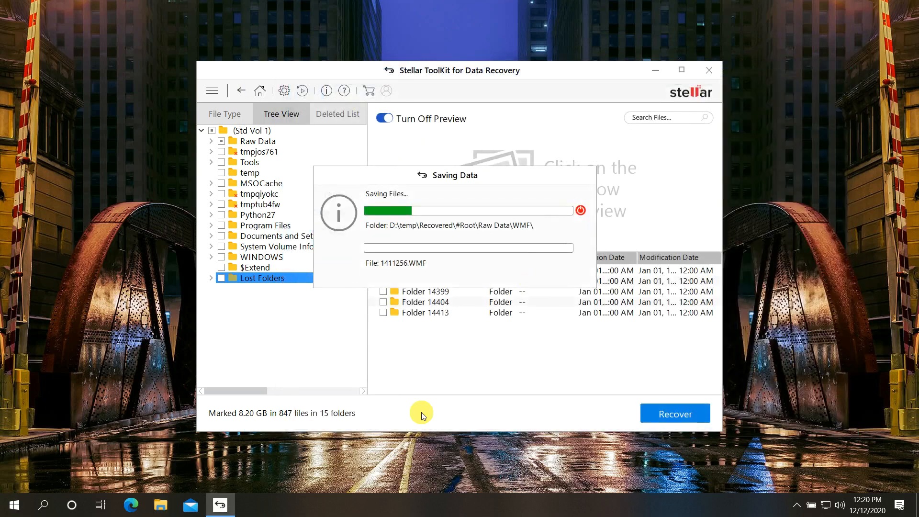
Launch Chrome, search Google for 'stellar data recovery', and open the stellarinfo.com result.
{"action": "left_click", "coordinate": [15, 512]}
{"action": "type", "text": "chro"}
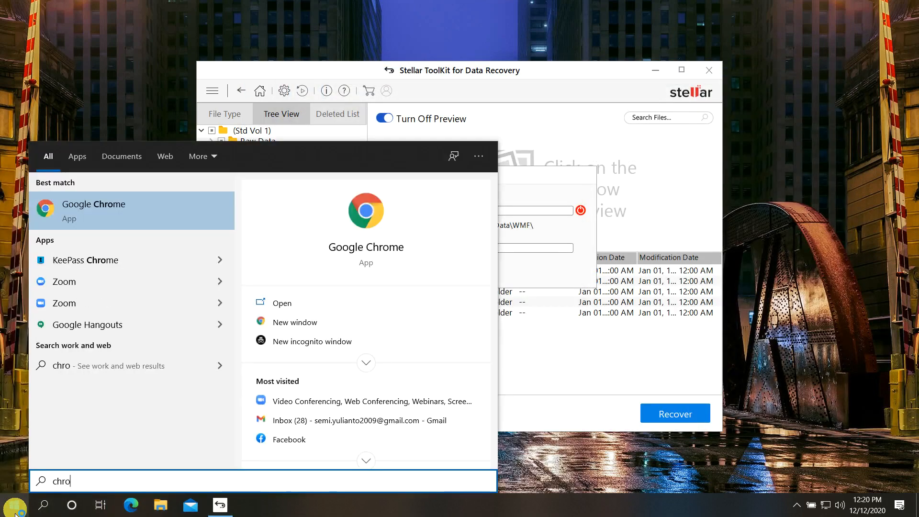
{"action": "key", "text": "Return"}
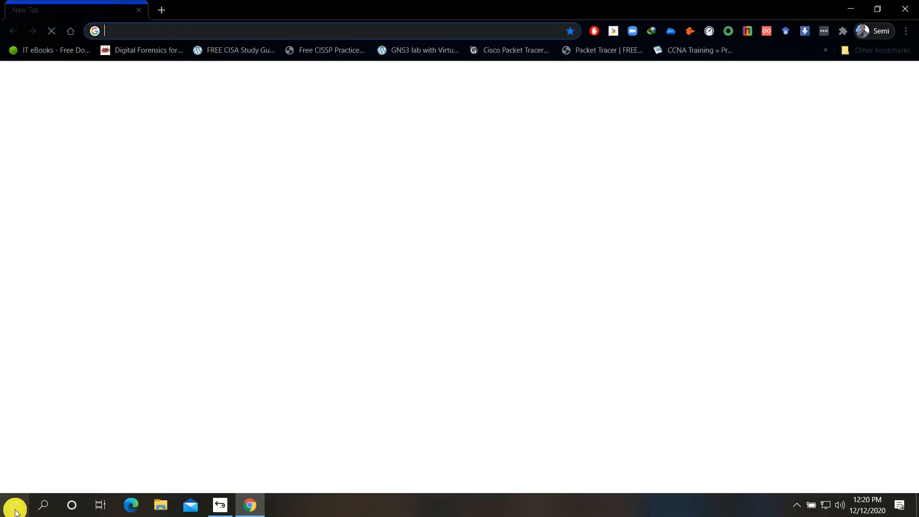
{"action": "type", "text": "stella"}
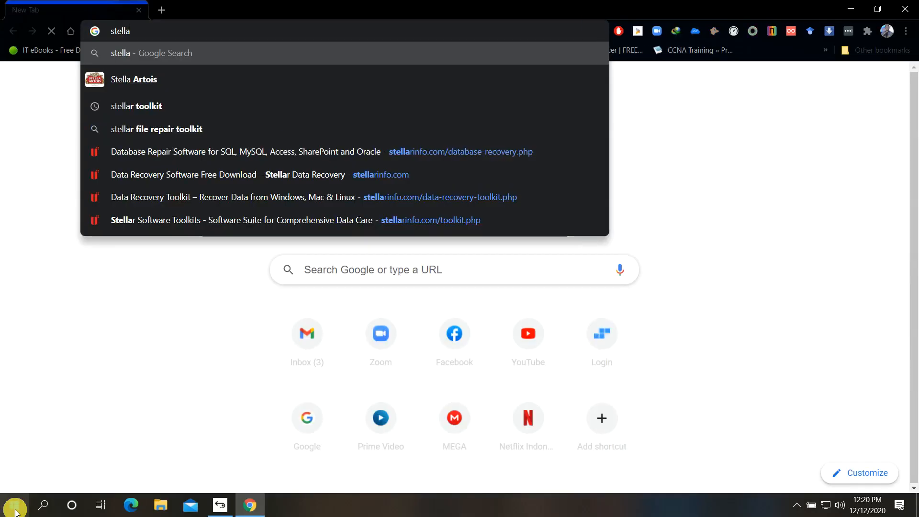
{"action": "type", "text": "r data"}
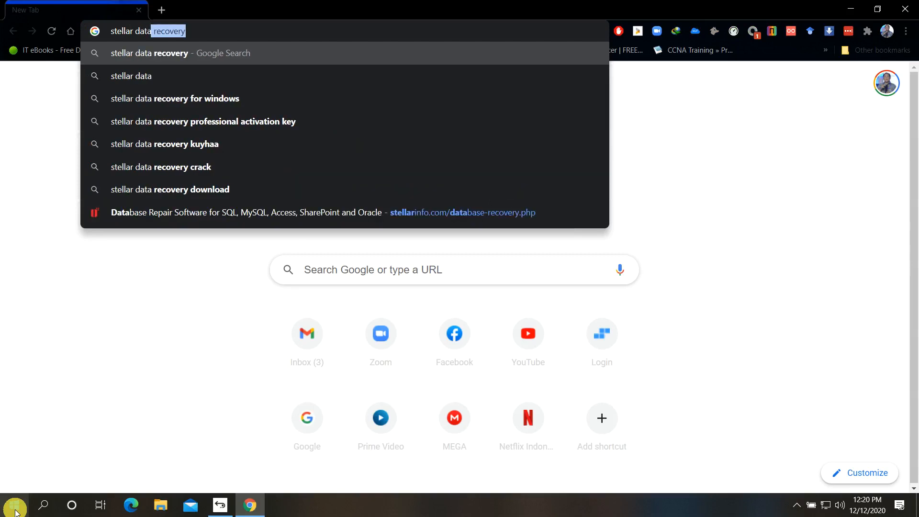
{"action": "key", "text": "Return"}
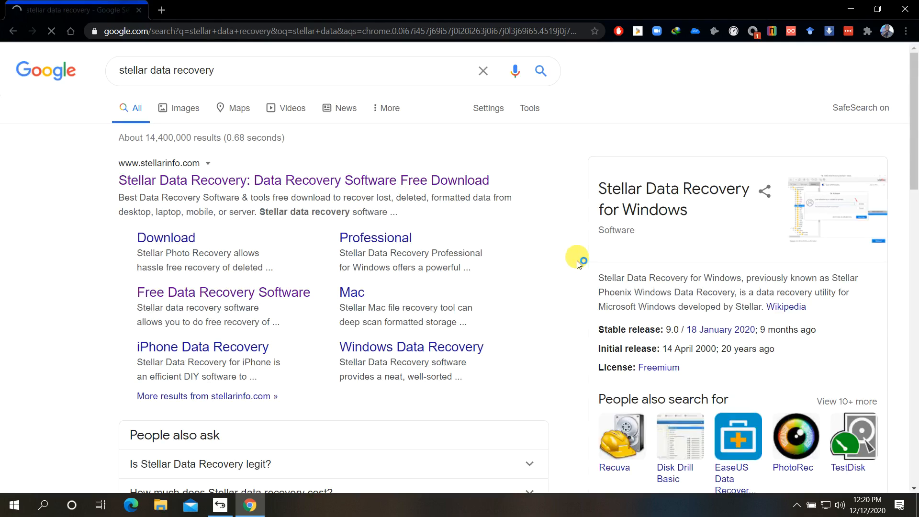
{"action": "left_click", "coordinate": [385, 182]}
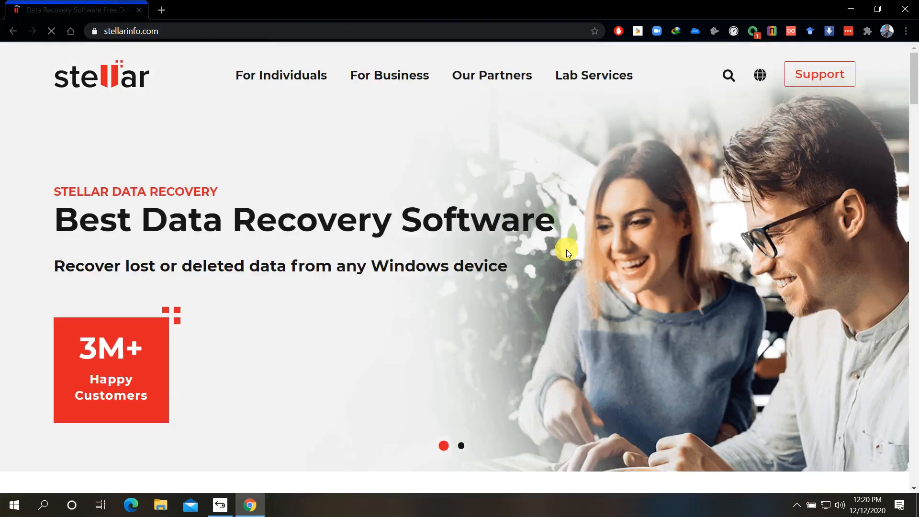
Go to For Business > Toolkit and open the Stellar Toolkit for Data Recovery product page.
{"action": "left_click", "coordinate": [395, 76]}
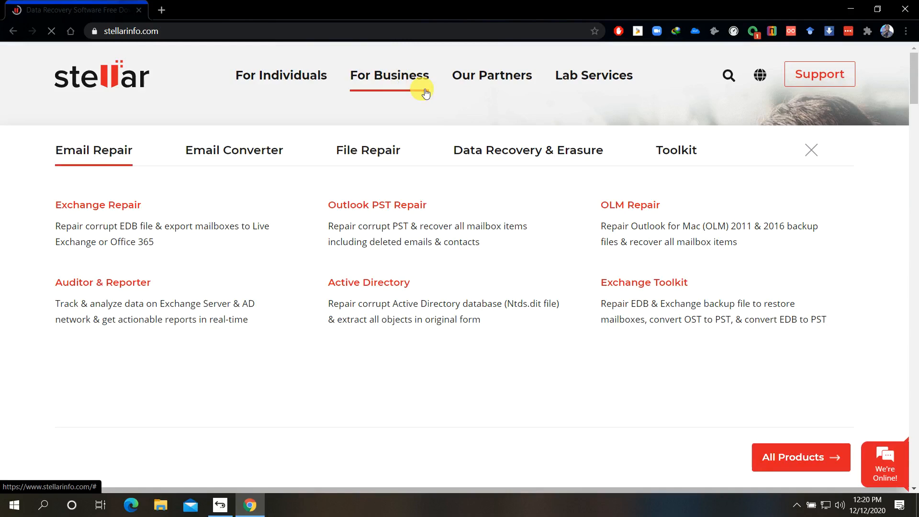
{"action": "left_click", "coordinate": [684, 152]}
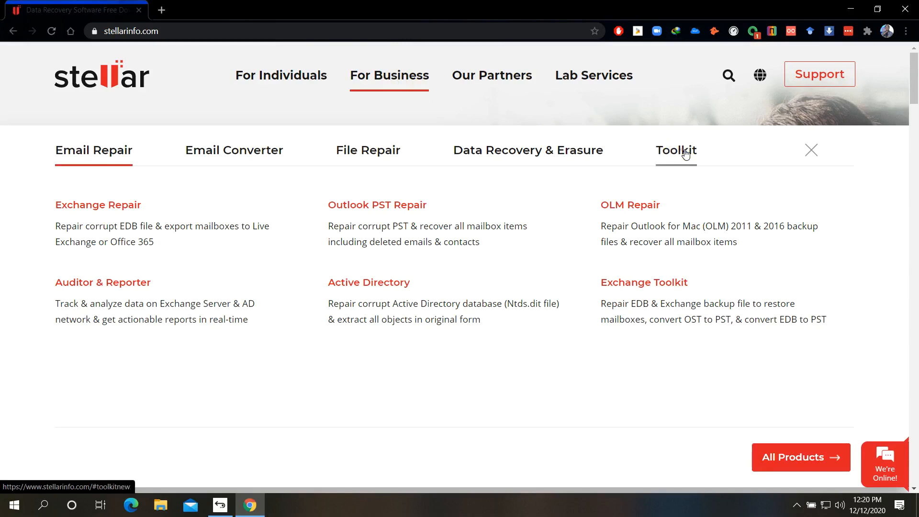
{"action": "left_click", "coordinate": [408, 80]}
{"action": "left_click", "coordinate": [417, 84]}
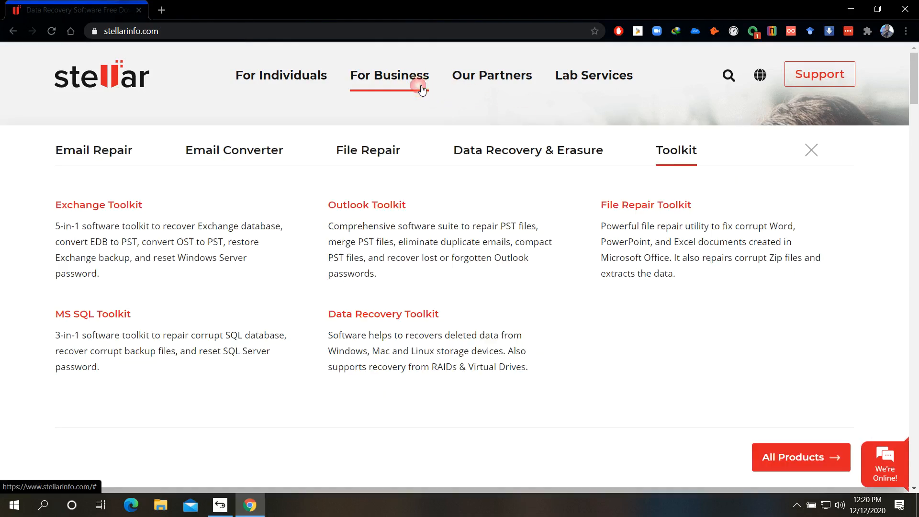
{"action": "left_click", "coordinate": [389, 313]}
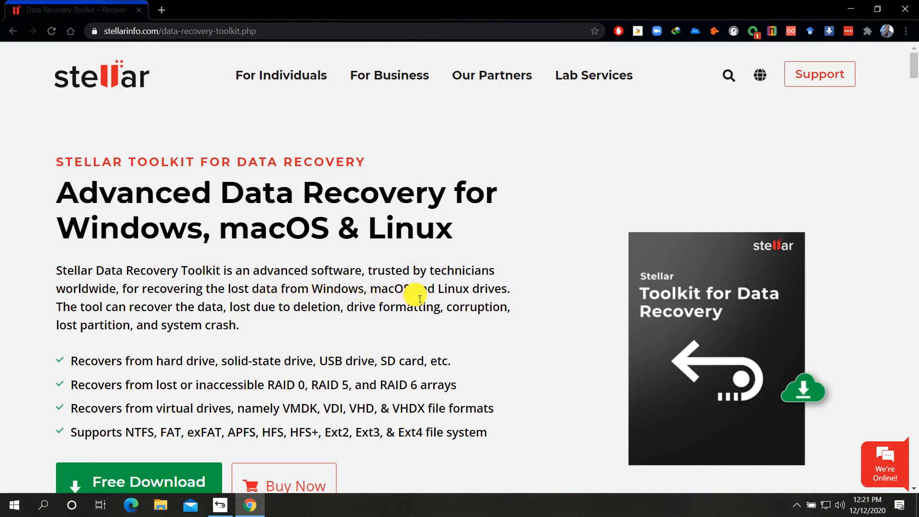
{"action": "scroll", "coordinate": [192, 283], "scroll_direction": "down", "scroll_amount": 1}
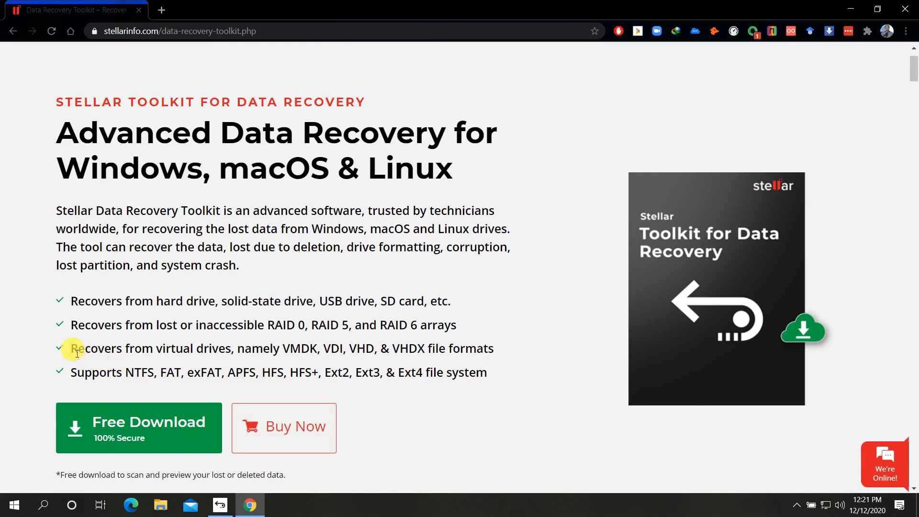
{"action": "left_click_drag", "start_coordinate": [205, 348], "coordinate": [317, 349]}
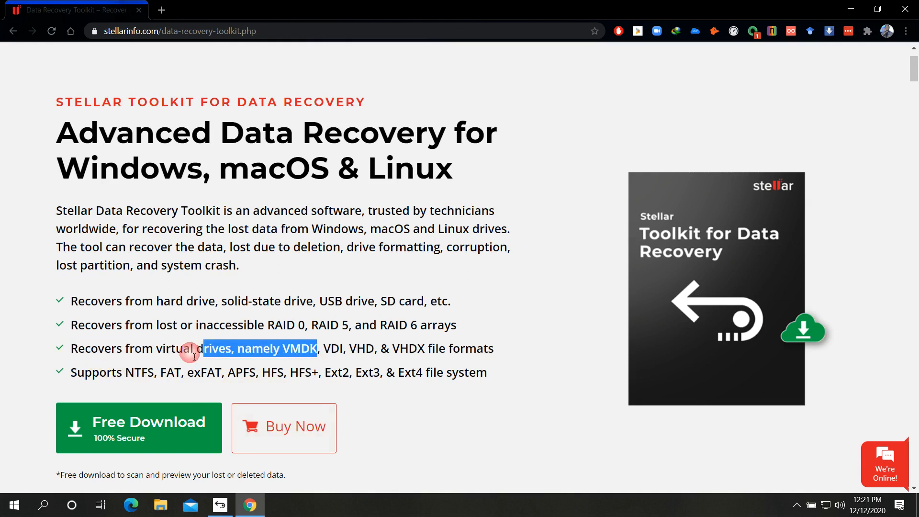
{"action": "left_click", "coordinate": [190, 353]}
{"action": "left_click", "coordinate": [76, 356]}
{"action": "left_click_drag", "start_coordinate": [77, 356], "coordinate": [498, 353]}
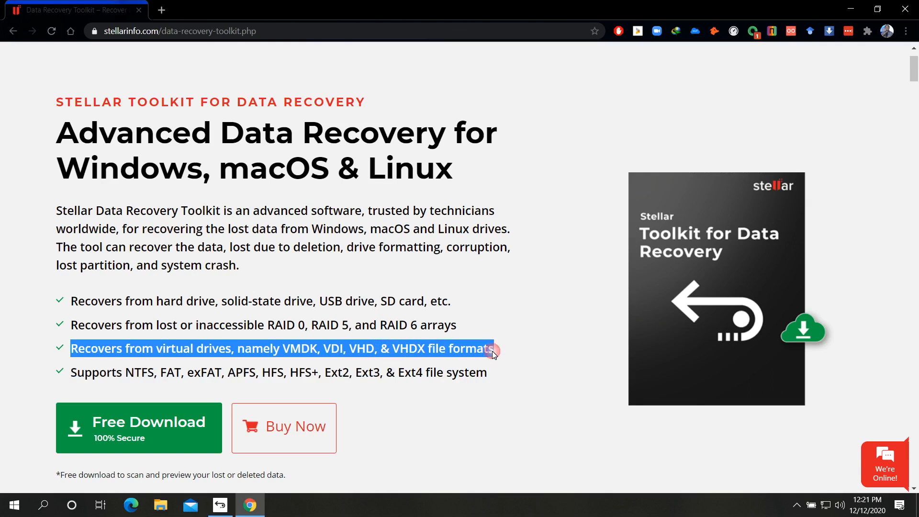
{"action": "left_click", "coordinate": [326, 350]}
{"action": "double_click", "coordinate": [328, 351]}
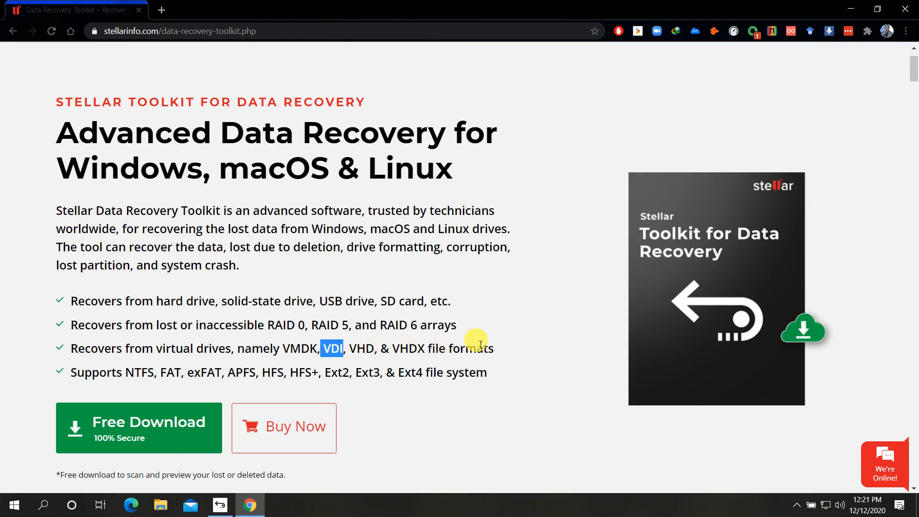
{"action": "left_click", "coordinate": [513, 339]}
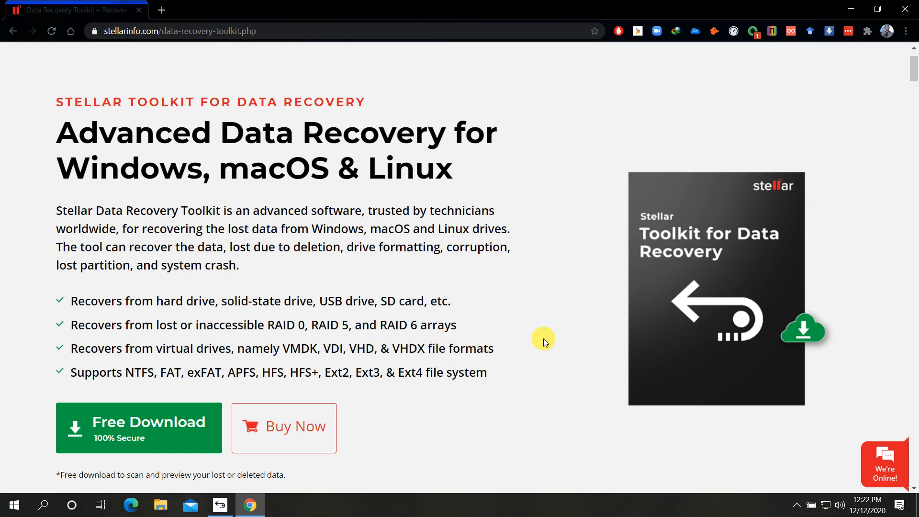
{"action": "left_click_drag", "start_coordinate": [77, 375], "coordinate": [494, 374]}
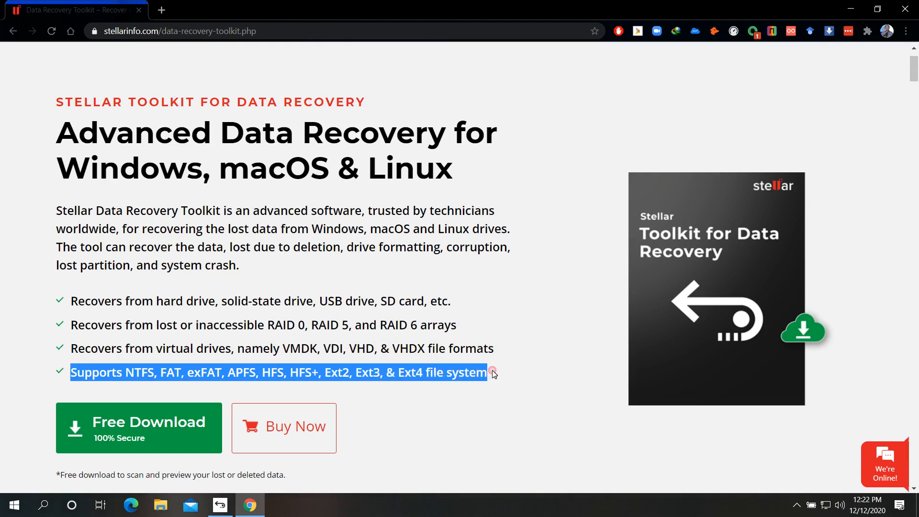
{"action": "left_click", "coordinate": [536, 343]}
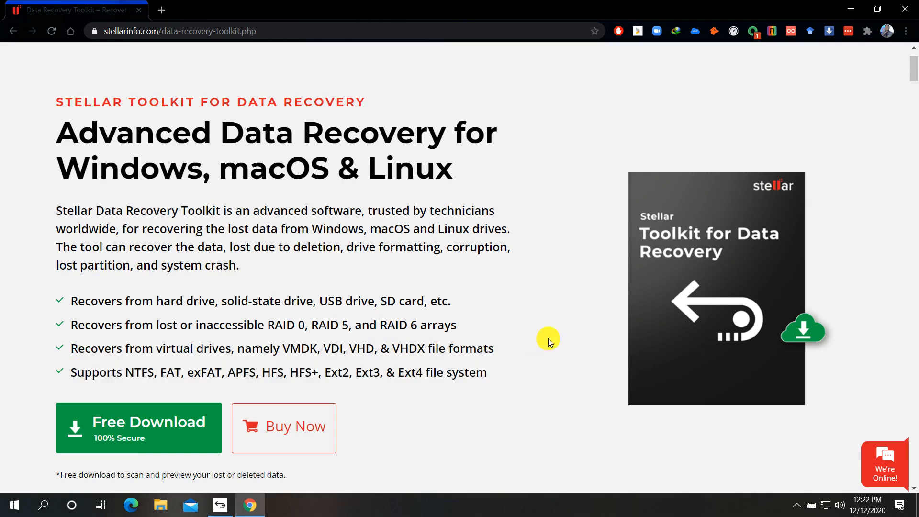
{"action": "scroll", "coordinate": [548, 337], "scroll_direction": "down", "scroll_amount": 3}
{"action": "scroll", "coordinate": [548, 338], "scroll_direction": "up", "scroll_amount": 4}
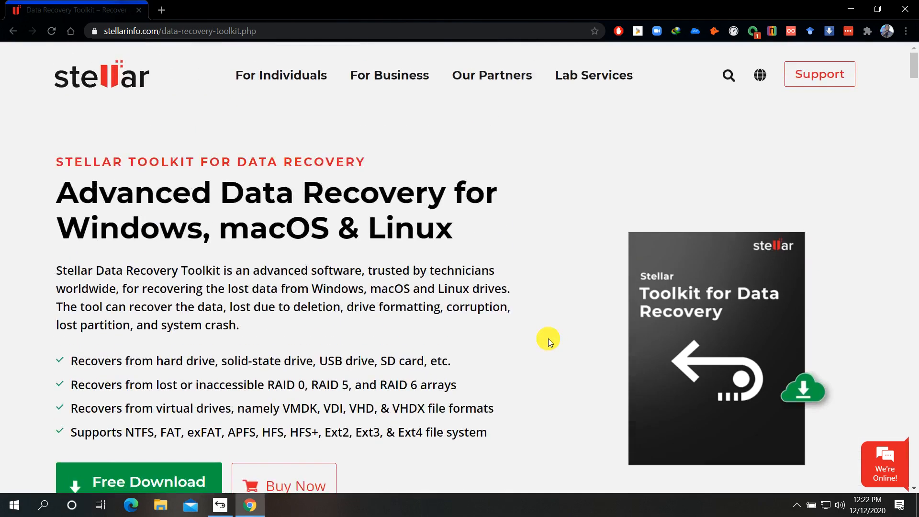
{"action": "scroll", "coordinate": [548, 338], "scroll_direction": "down", "scroll_amount": 1}
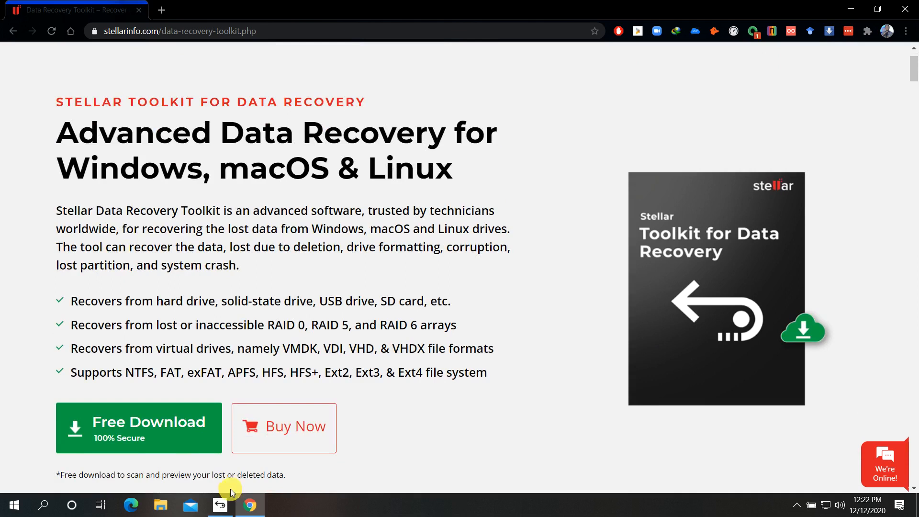
{"action": "left_click", "coordinate": [220, 505]}
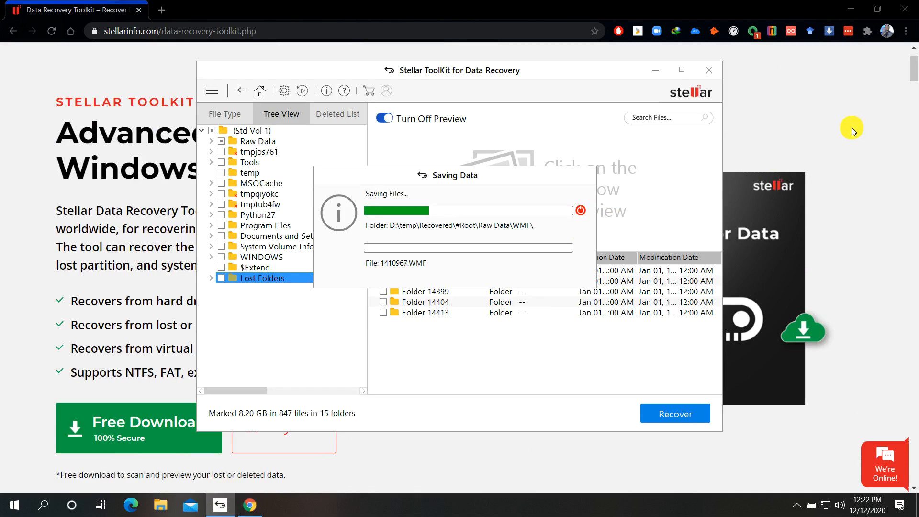
{"action": "left_click", "coordinate": [908, 108]}
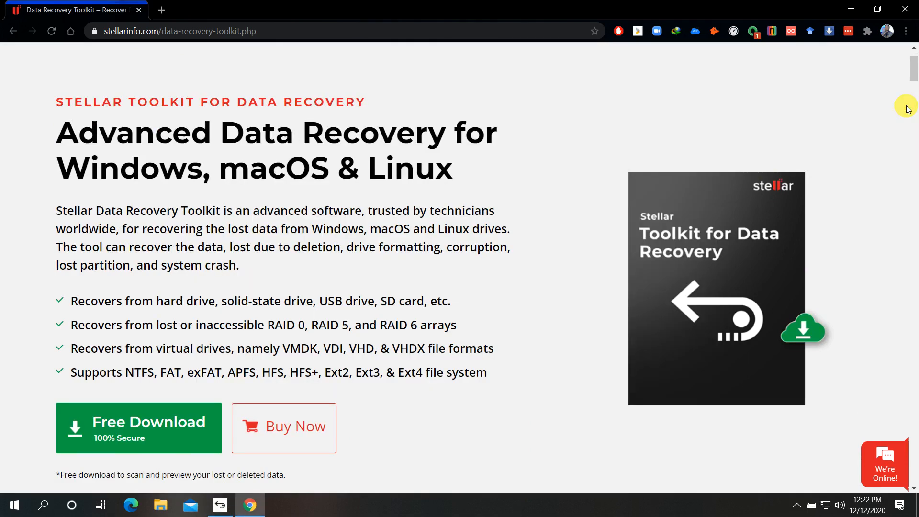